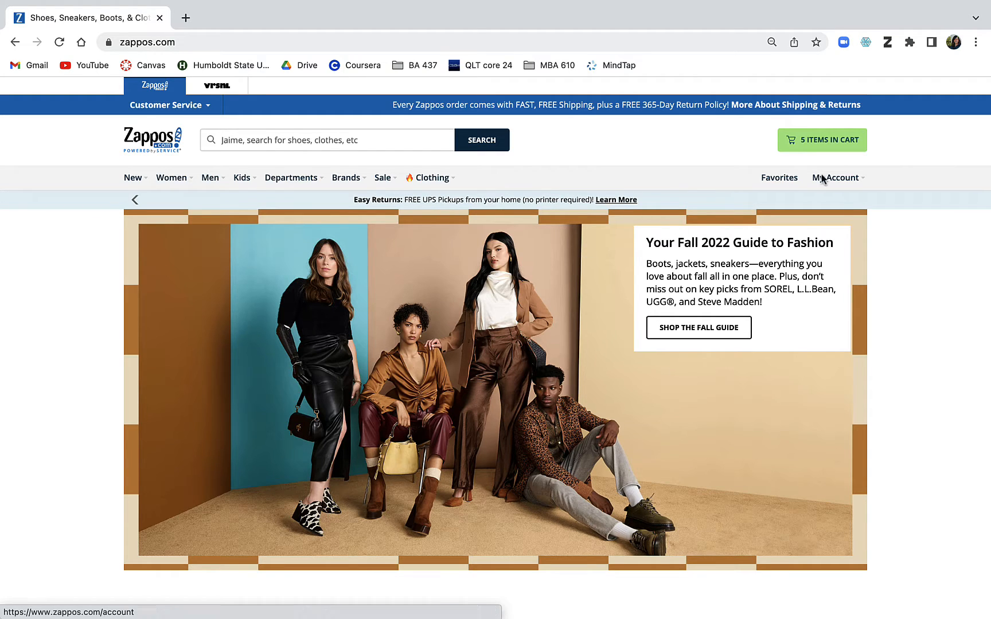
# - Open the browser's developer tools docked beneath the page and show the Web Scraper tool
pyautogui.click(975, 45)
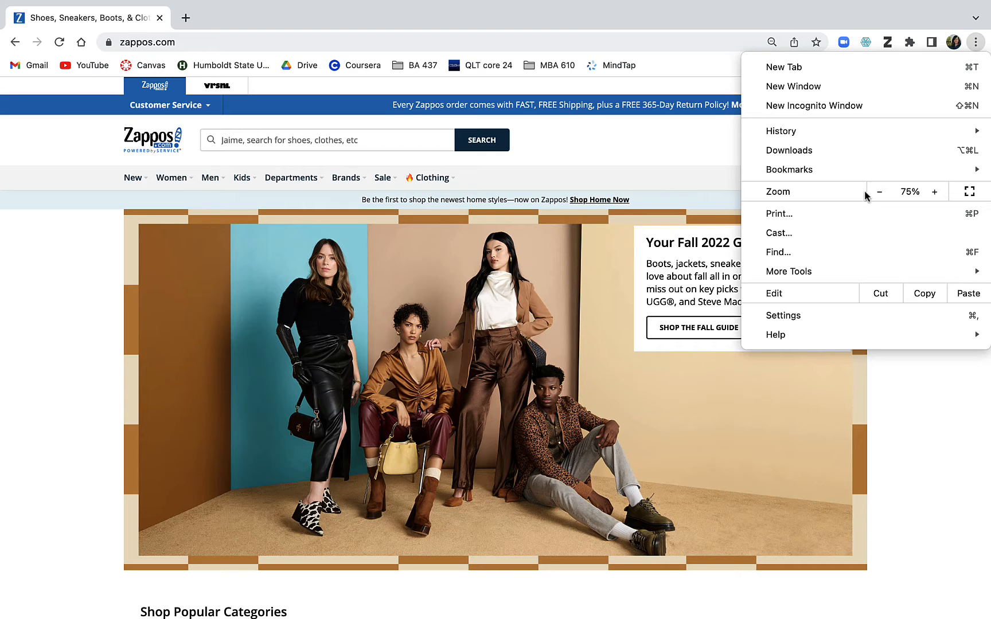
pyautogui.moveTo(853, 276)
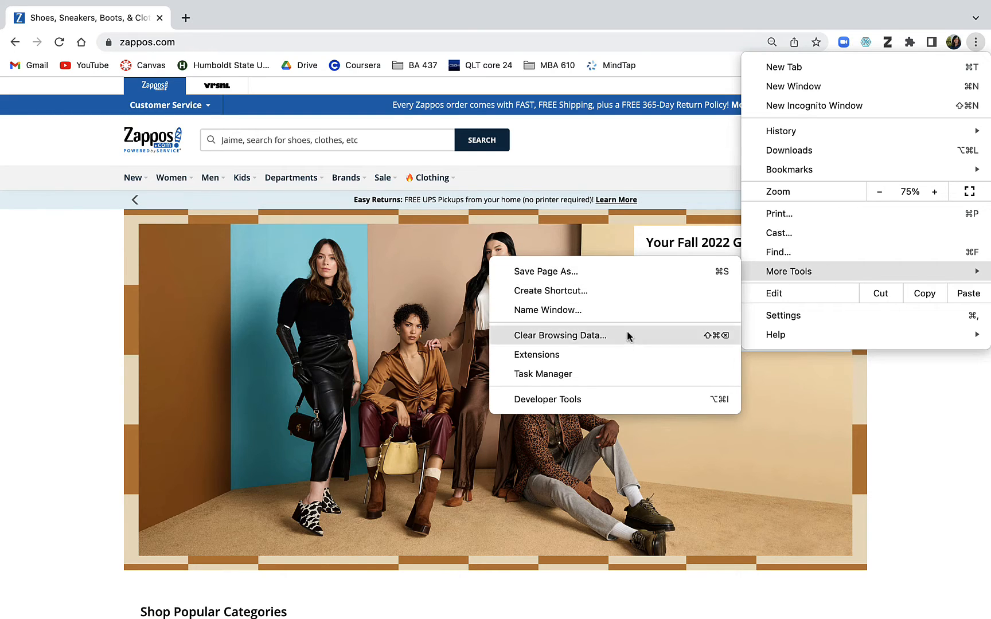
pyautogui.click(613, 399)
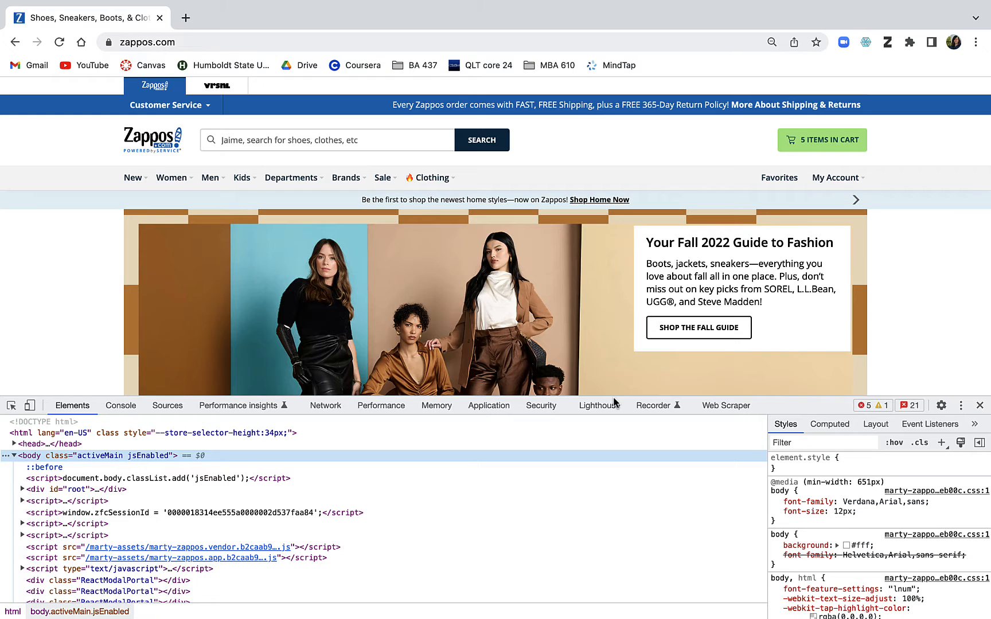
pyautogui.click(960, 406)
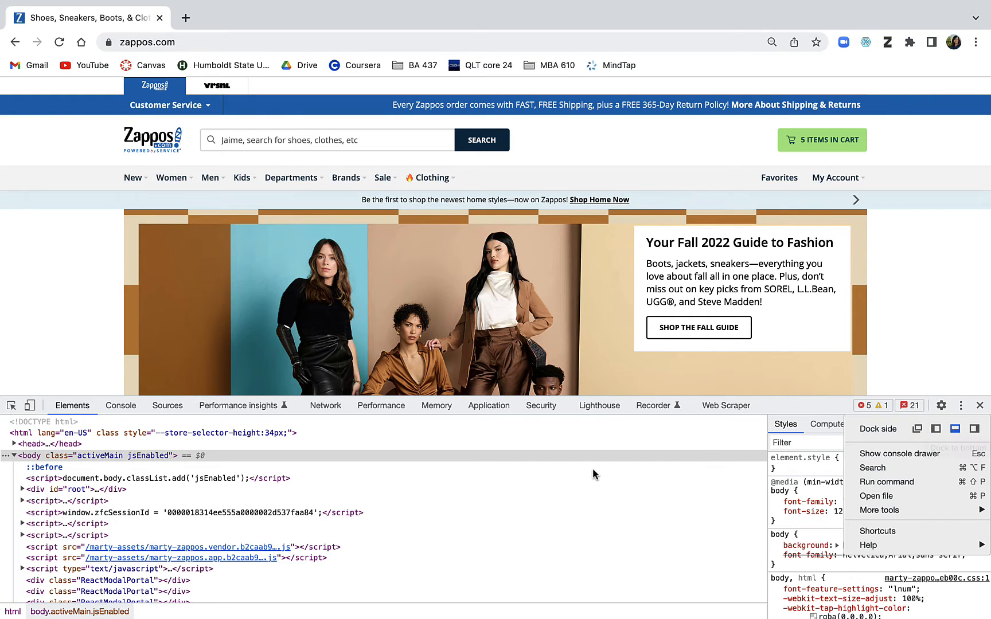
pyautogui.click(717, 408)
pyautogui.click(717, 409)
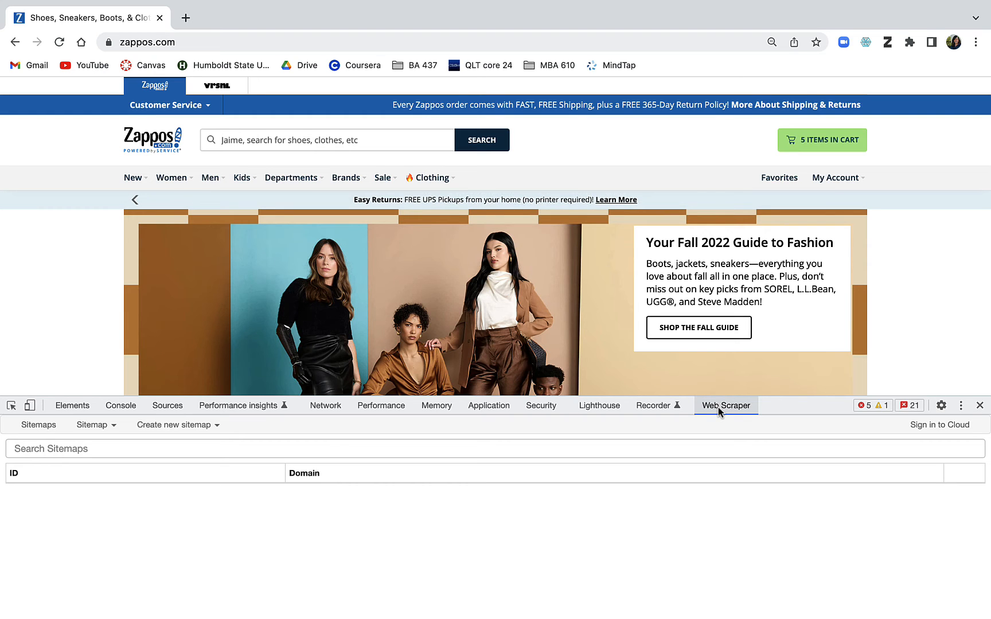
# - Open the men's Running Shoes category on the Zappos site
pyautogui.scroll(-5, 907, 317)
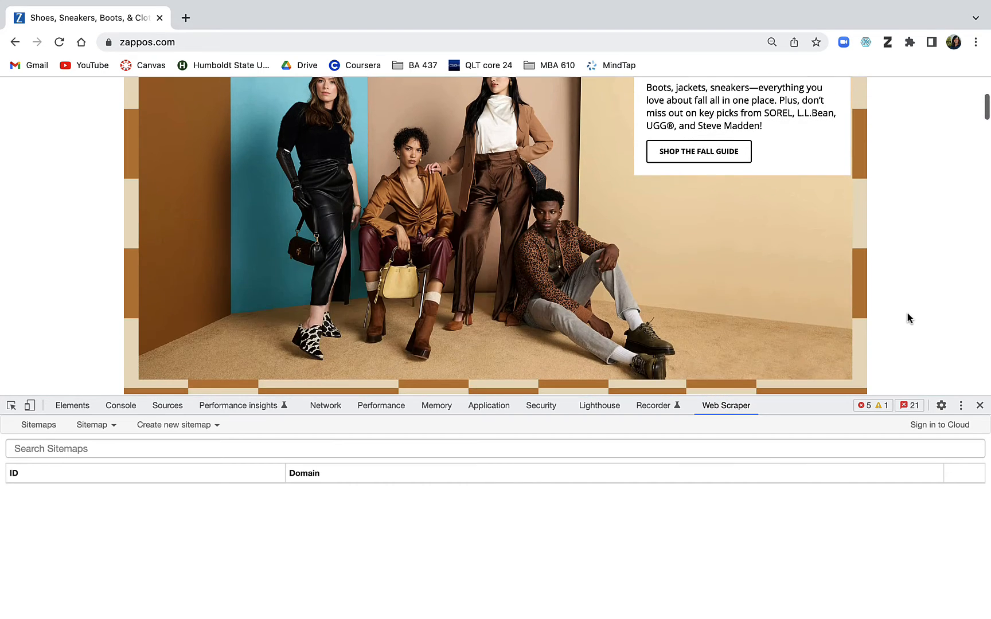
pyautogui.scroll(4, 907, 317)
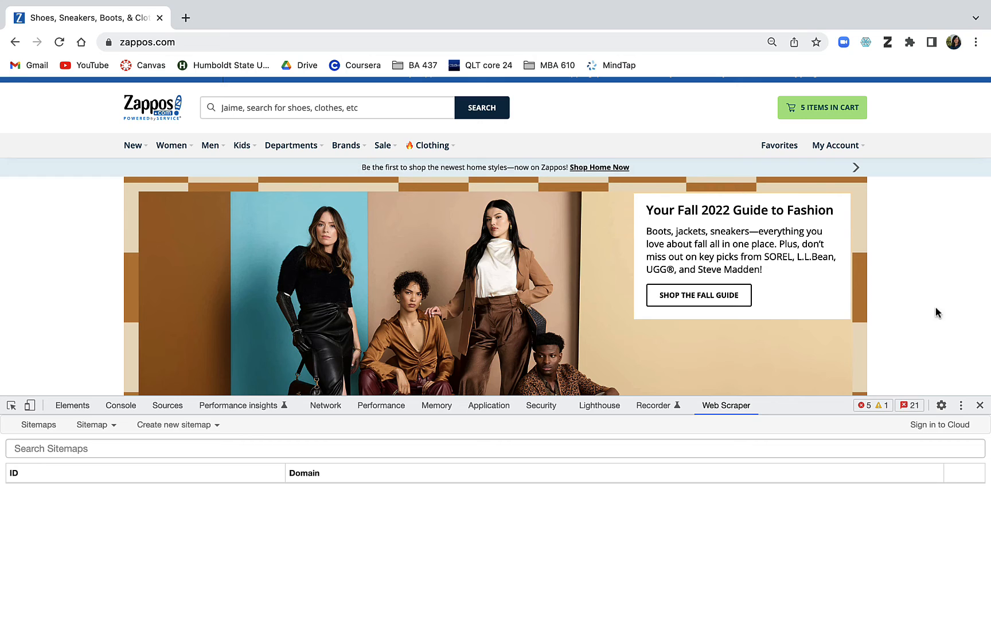
pyautogui.click(211, 146)
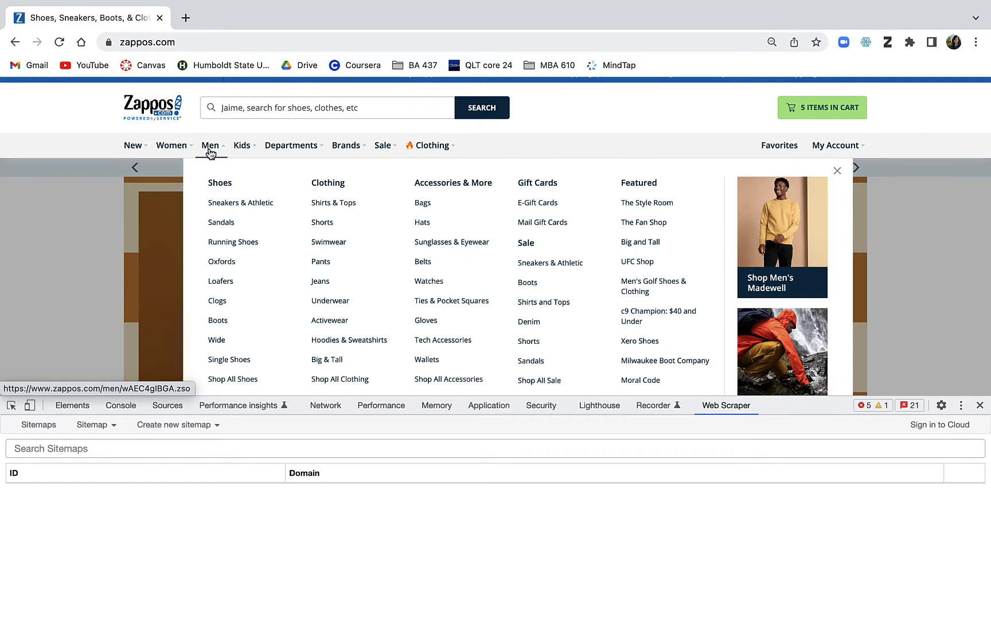
pyautogui.click(217, 244)
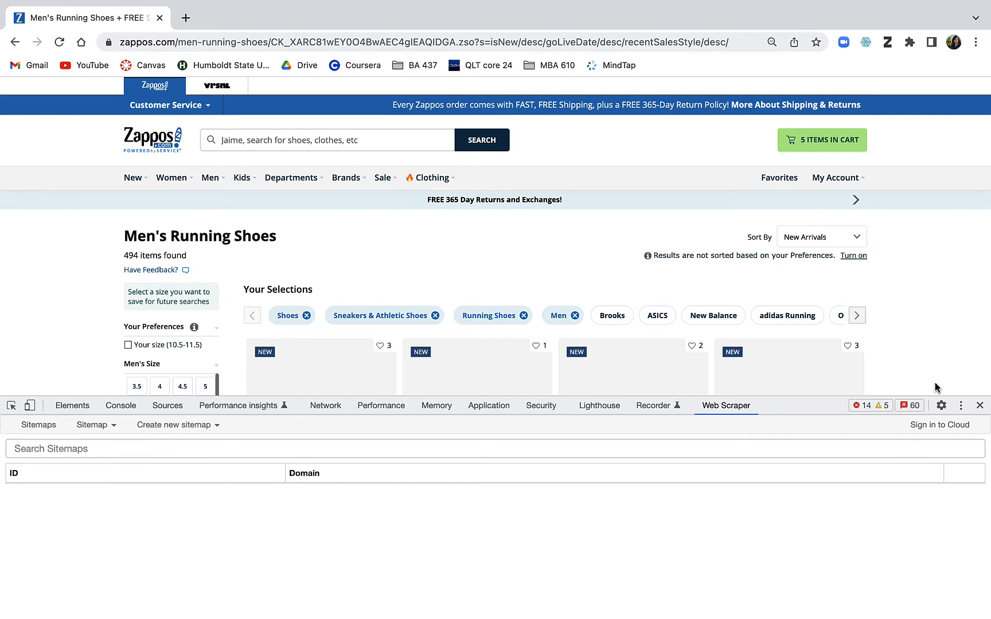
# - Shrink the developer tools pane to reveal more of the page and narrow the results to the Road Running Shoes subcategory
pyautogui.moveTo(940, 396); pyautogui.dragTo(941, 529)
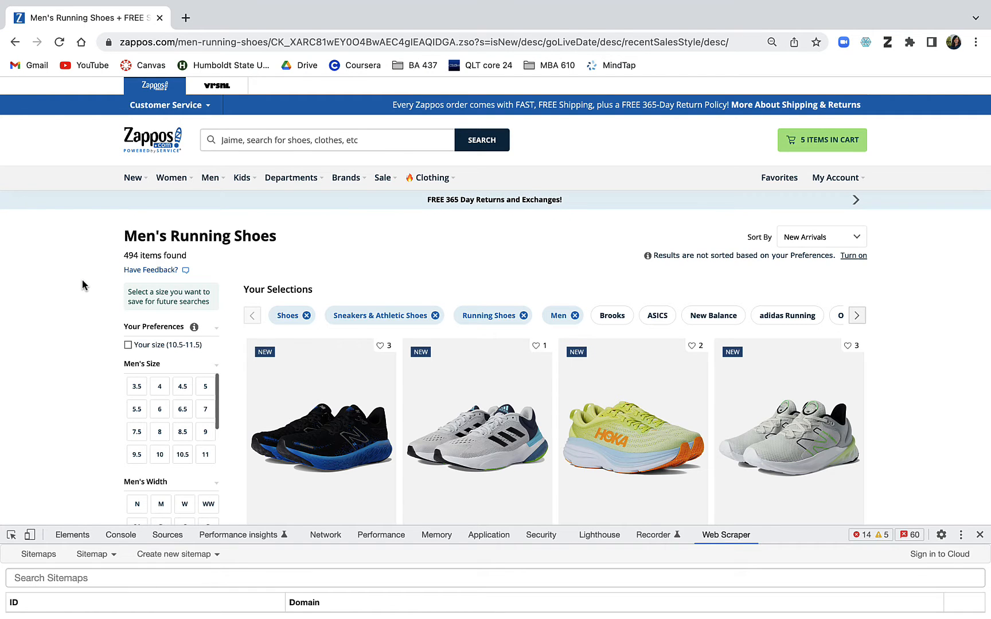
pyautogui.scroll(-7, 82, 279)
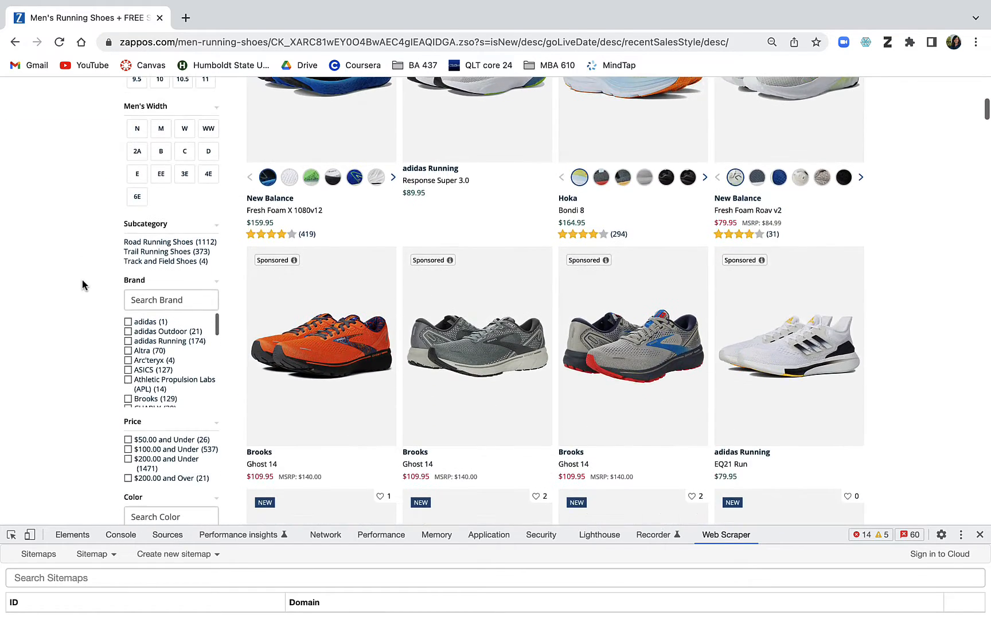
pyautogui.click(149, 245)
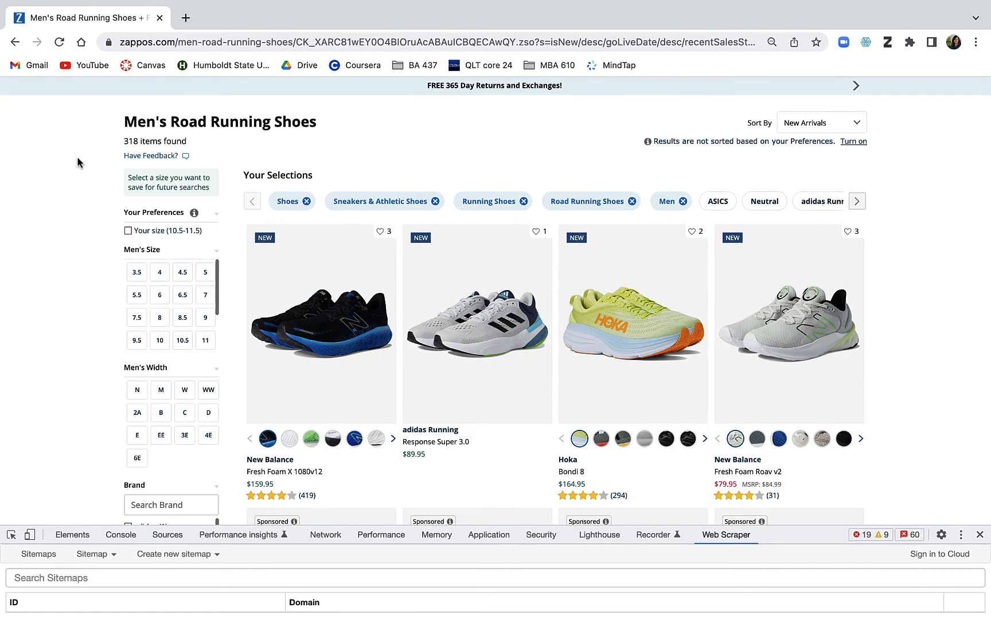
# - Filter the men's road running shoes by the brands adidas Running, Altra, ASICS and Brooks
pyautogui.scroll(-2, 78, 158)
pyautogui.scroll(-2, 77, 163)
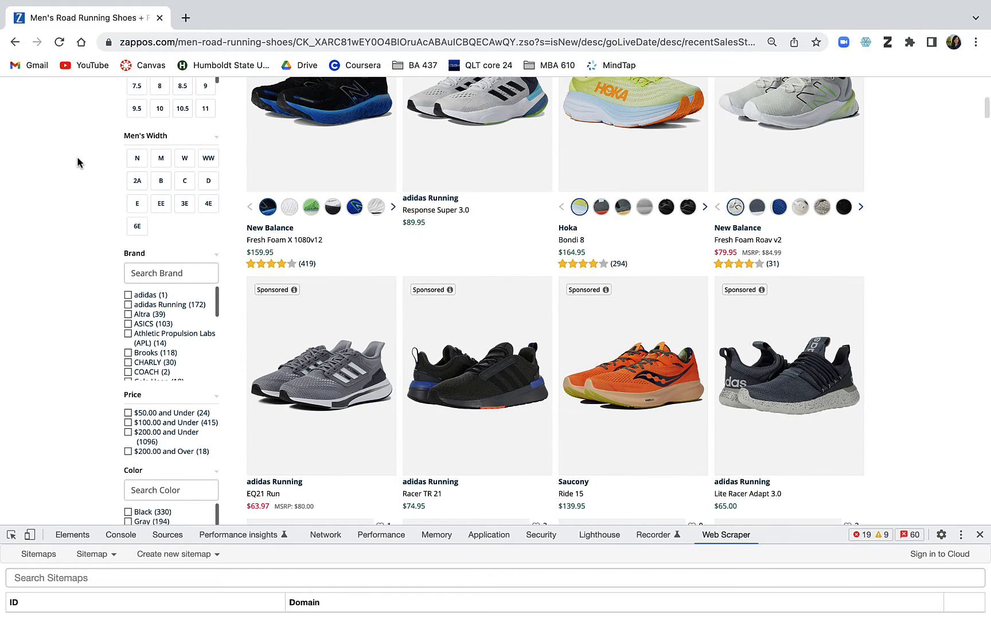
pyautogui.scroll(-1, 77, 163)
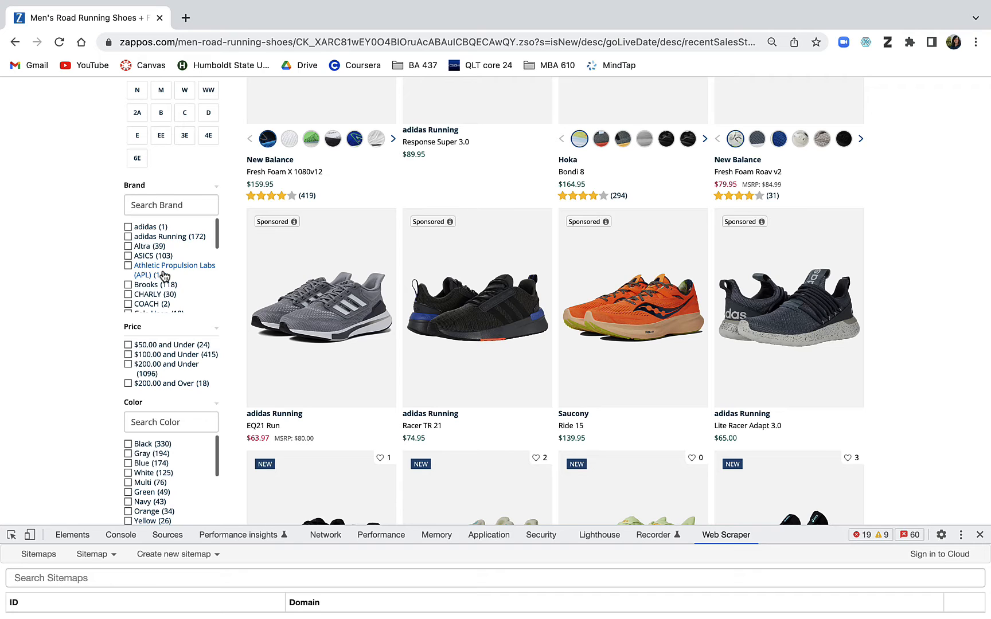
pyautogui.click(128, 237)
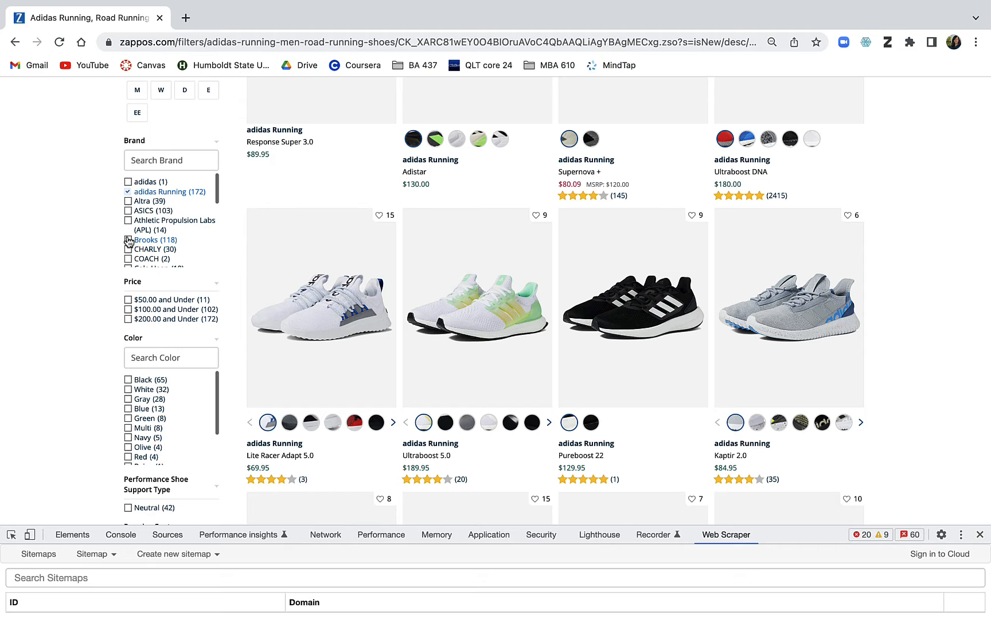
pyautogui.click(128, 202)
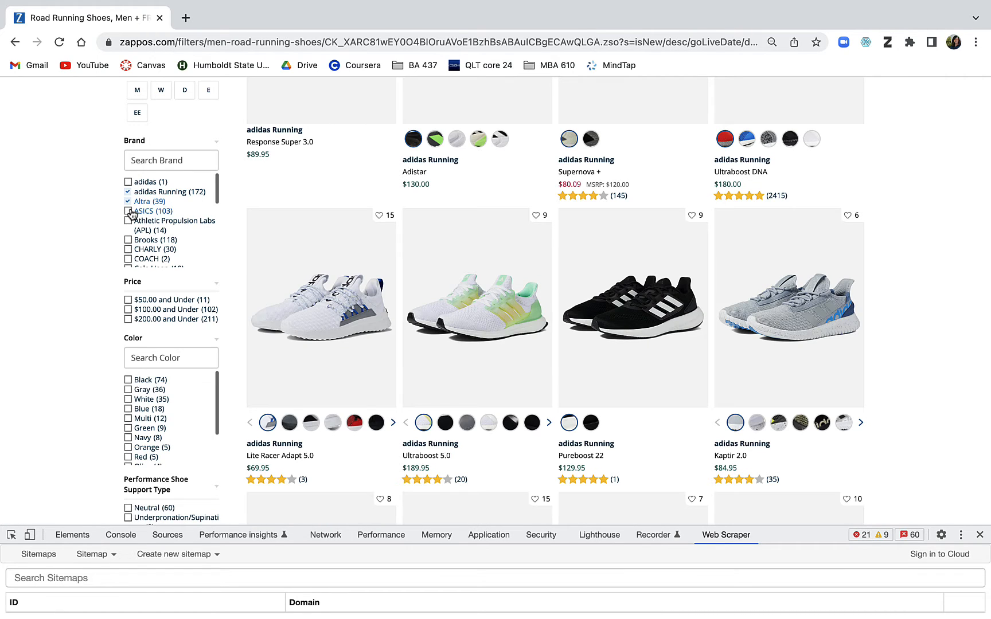
pyautogui.click(128, 212)
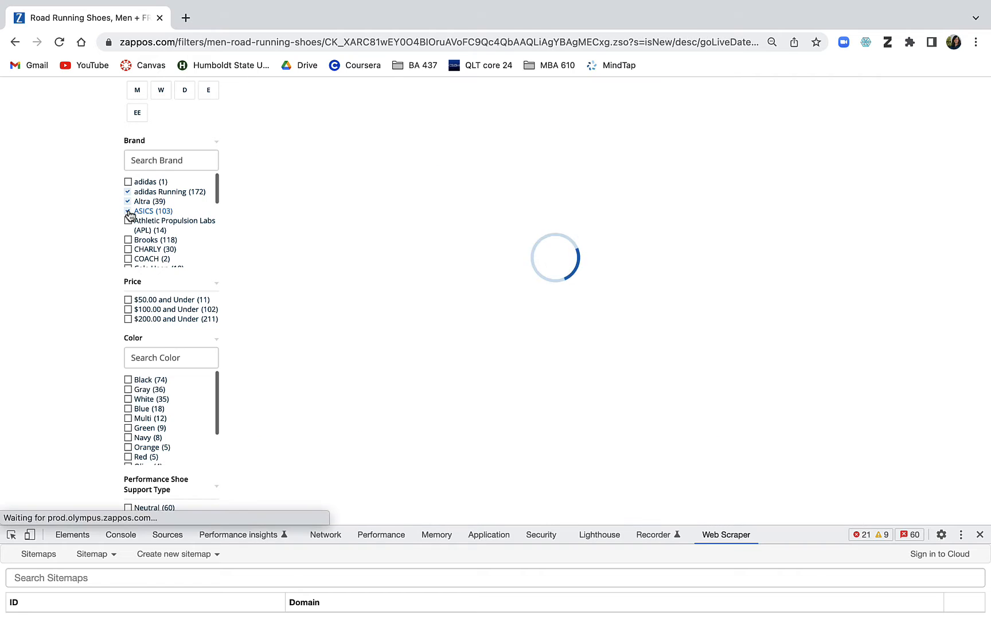
pyautogui.click(128, 241)
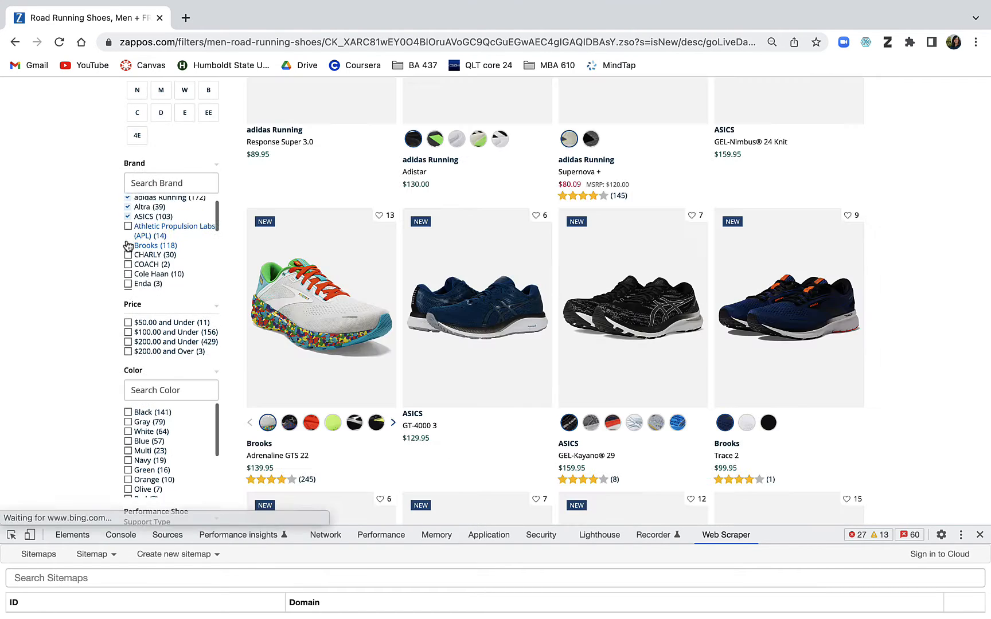
# - Add Hoka, Mizuno and New Balance to the brand filter
pyautogui.scroll(-5, 128, 245)
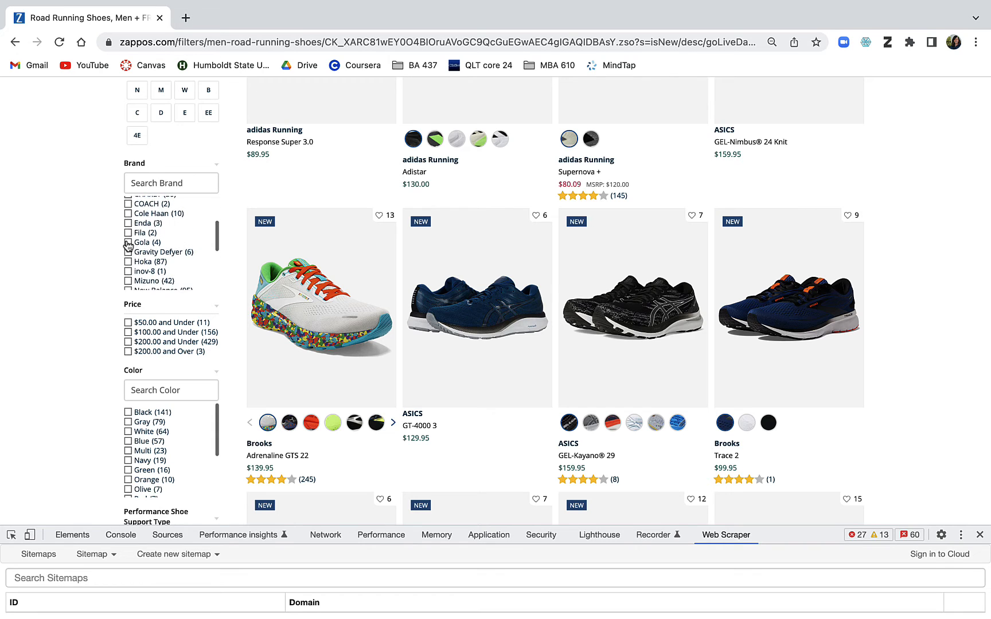
pyautogui.scroll(-3, 128, 245)
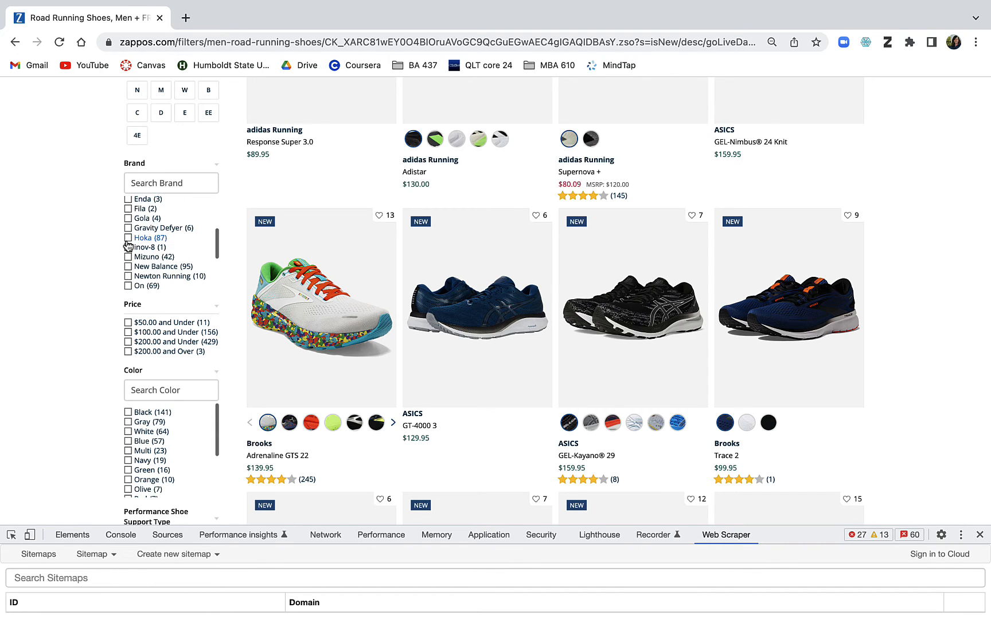
pyautogui.click(129, 240)
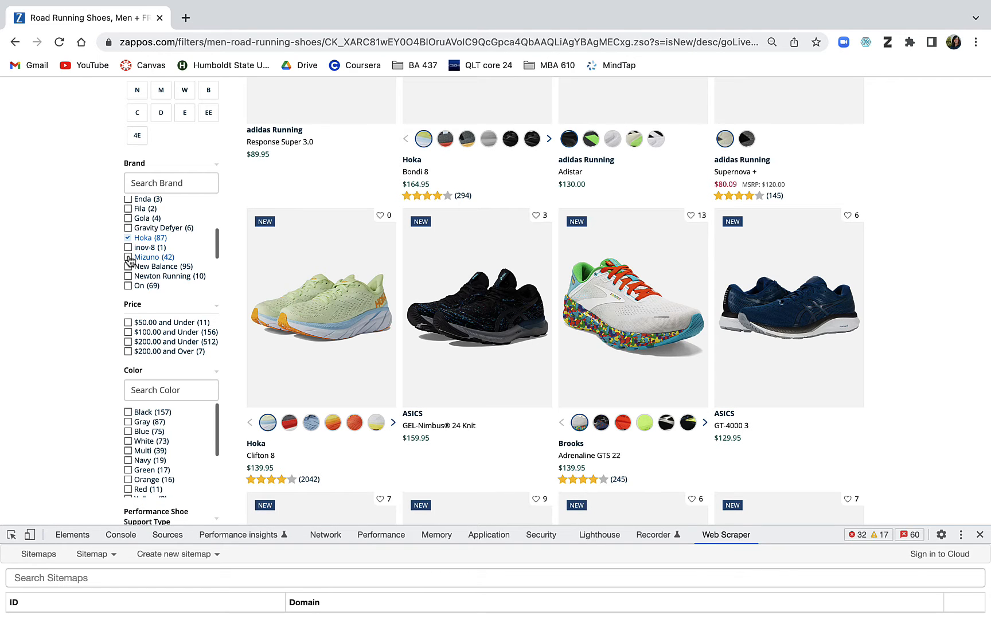
pyautogui.click(128, 257)
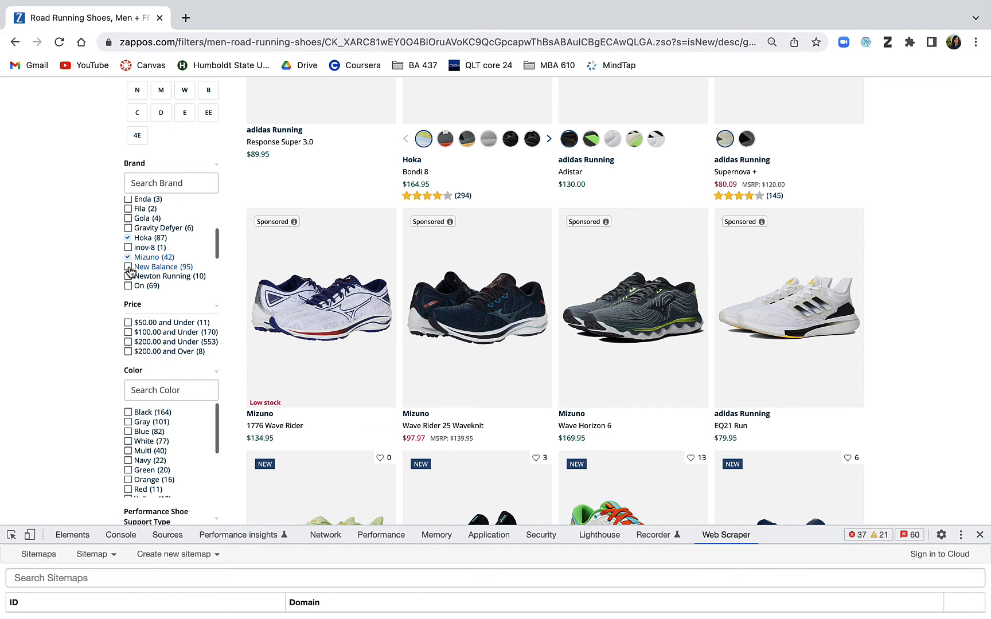
pyautogui.click(129, 267)
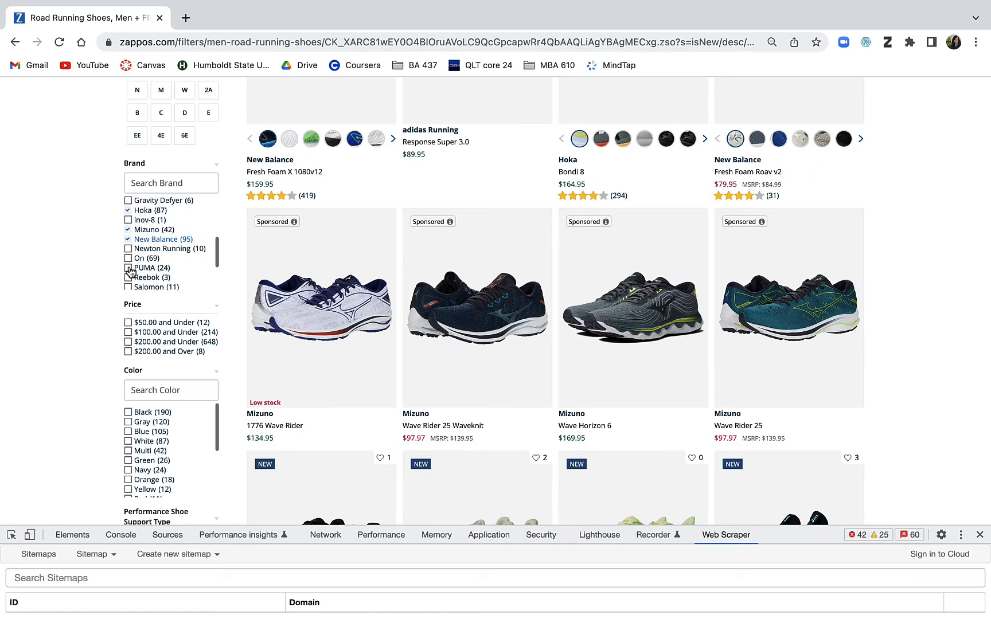
# - Add On, Saucony, SKECHERS and Under Armour to the brand filter
pyautogui.scroll(-1, 131, 272)
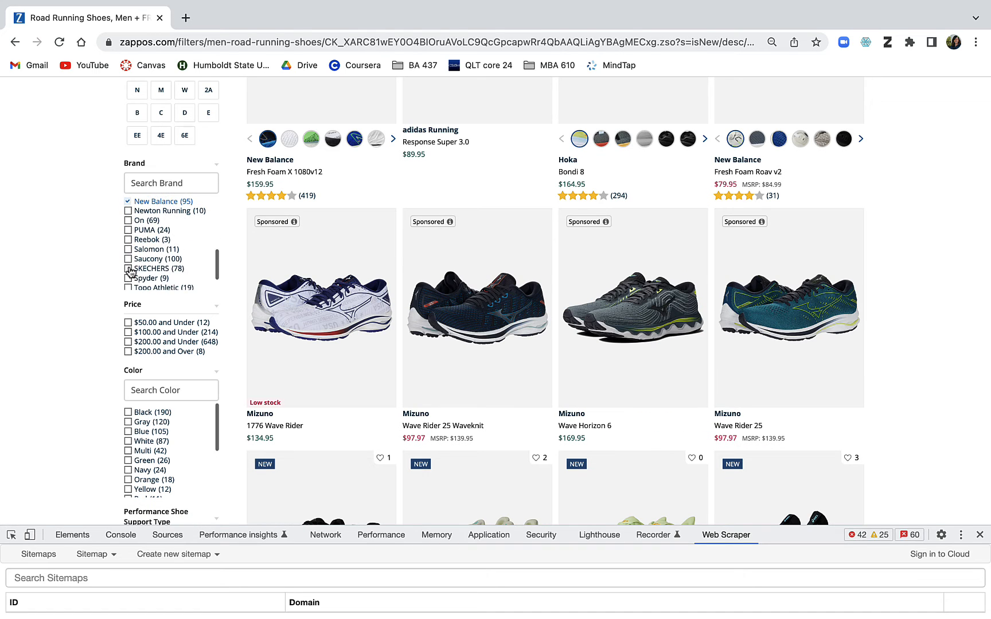
pyautogui.click(129, 222)
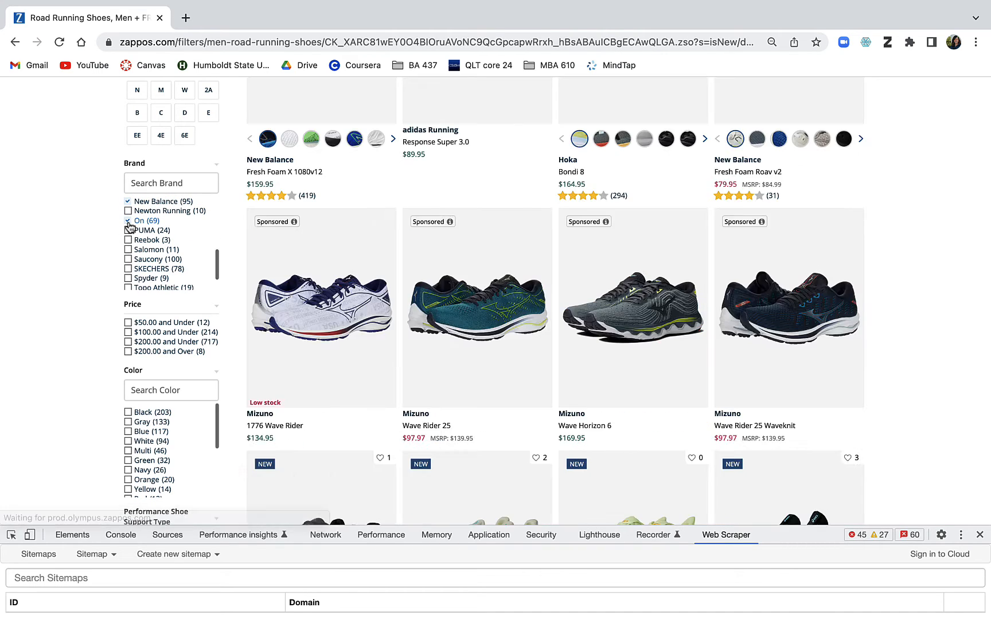
pyautogui.click(129, 260)
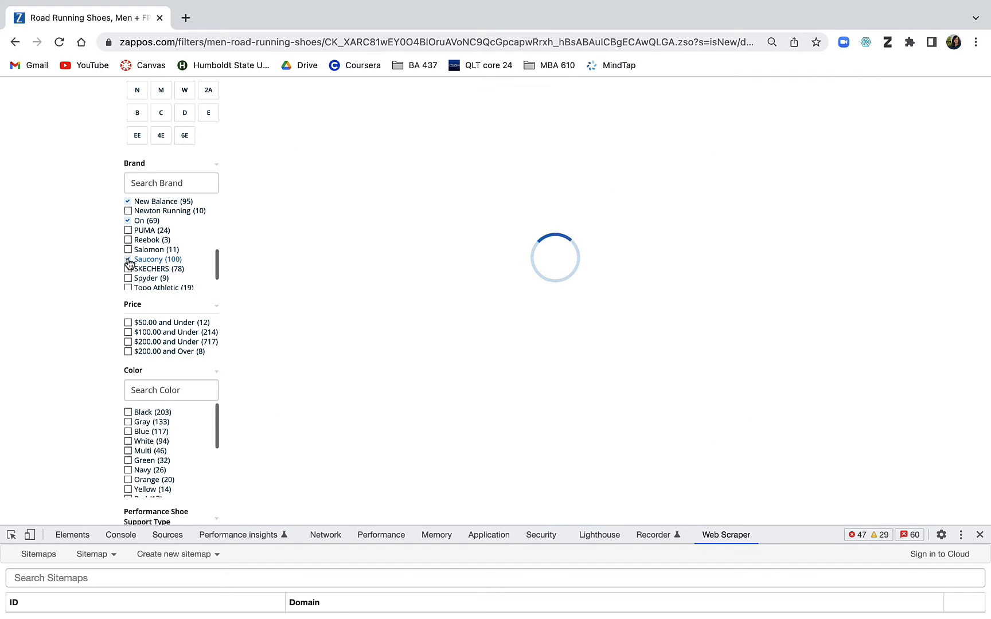
pyautogui.click(129, 269)
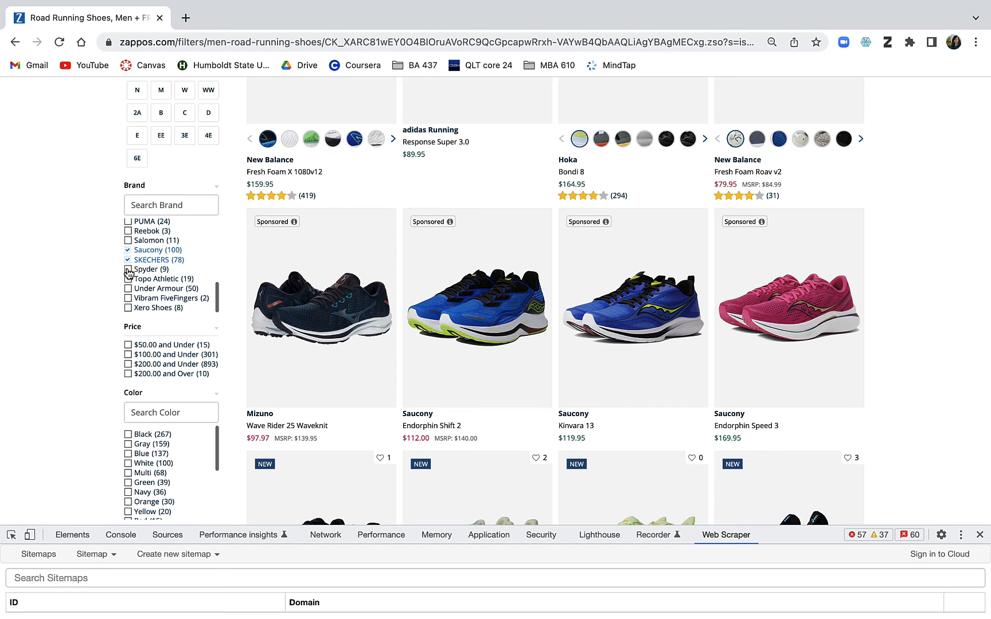
pyautogui.click(129, 289)
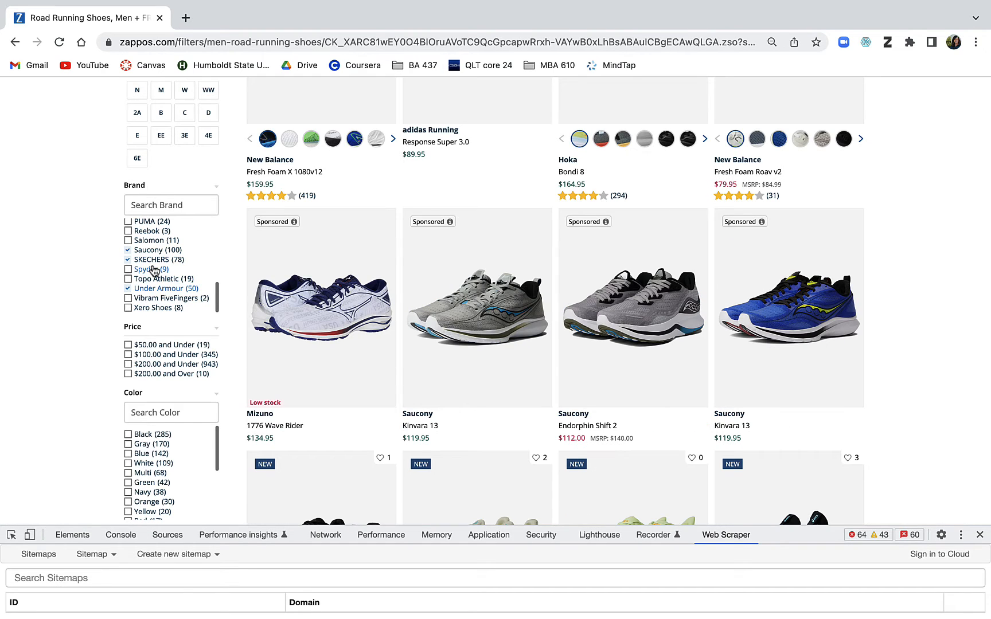
# - Review the selected brand filters and check how many men's road running shoes are found
pyautogui.scroll(3, 153, 270)
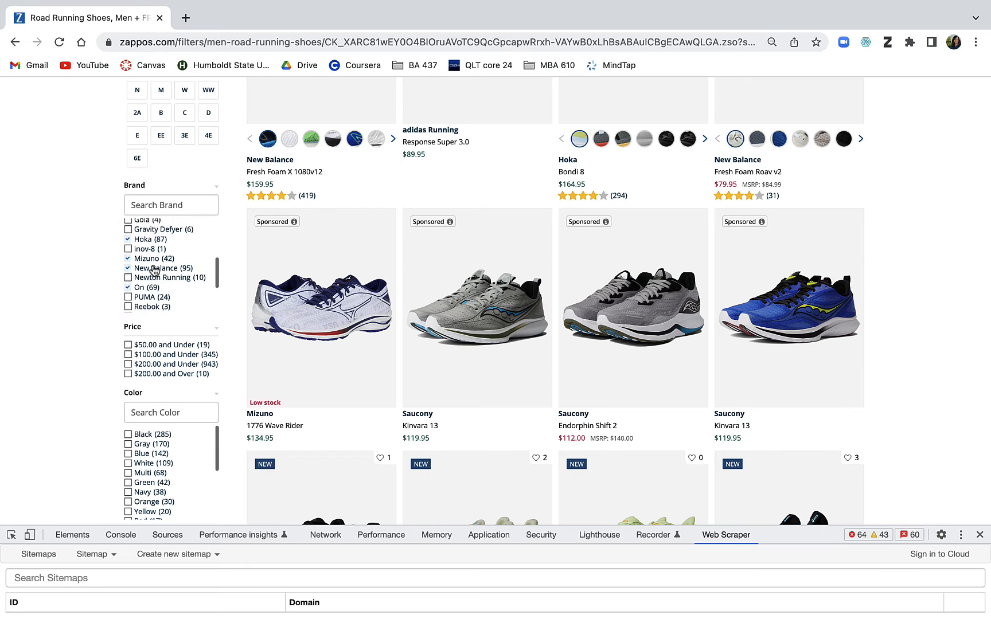
pyautogui.scroll(3, 154, 271)
pyautogui.scroll(2, 153, 270)
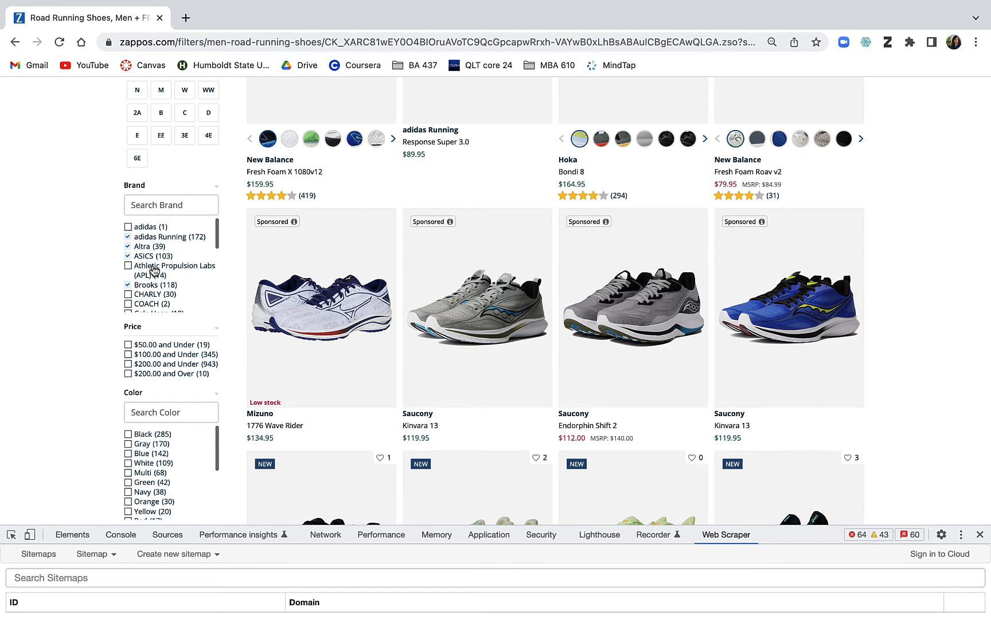
pyautogui.scroll(1, 151, 267)
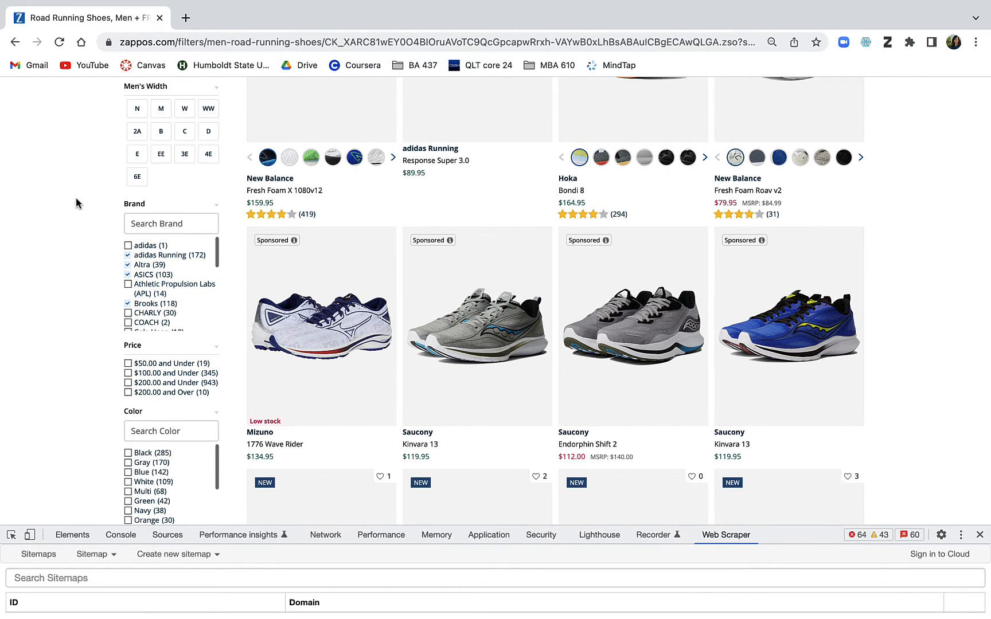
pyautogui.scroll(5, 76, 201)
pyautogui.scroll(1, 76, 201)
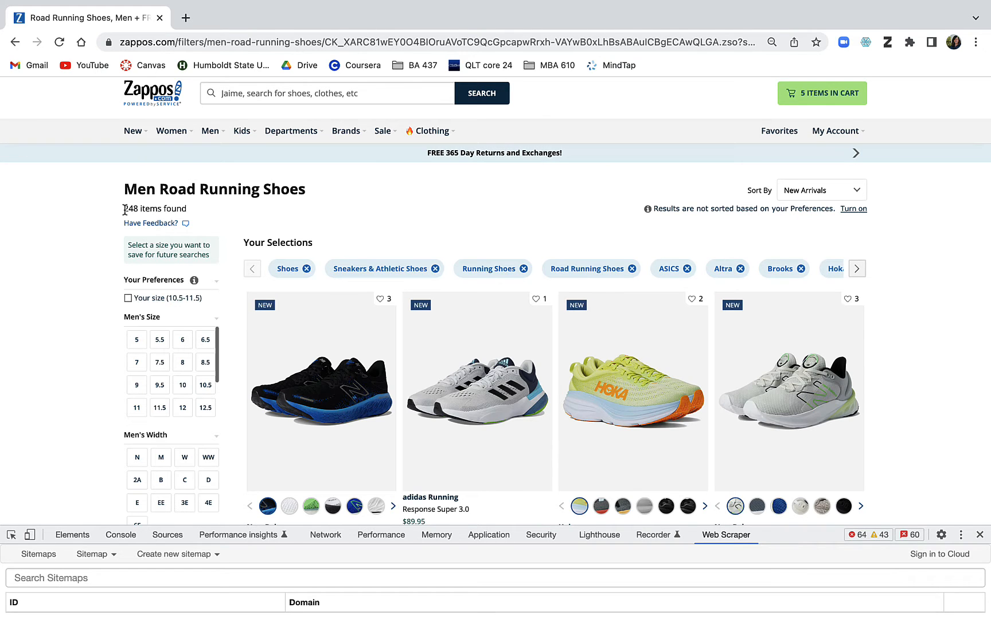
# - Sort the filtered men's road running shoes by Best Sellers
pyautogui.moveTo(651, 3)
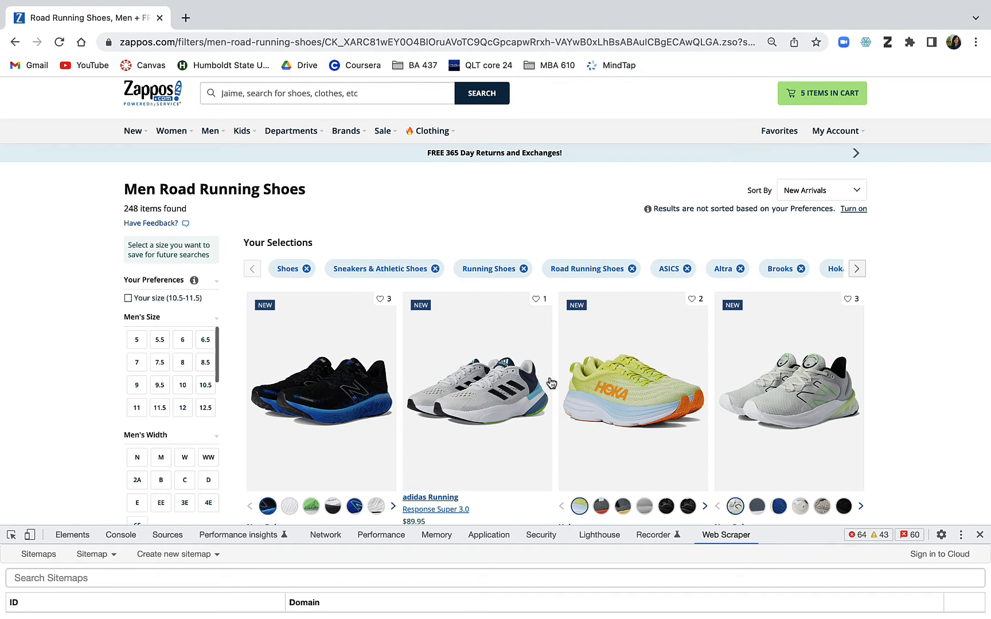
pyautogui.scroll(-2, 547, 375)
pyautogui.scroll(-1, 546, 375)
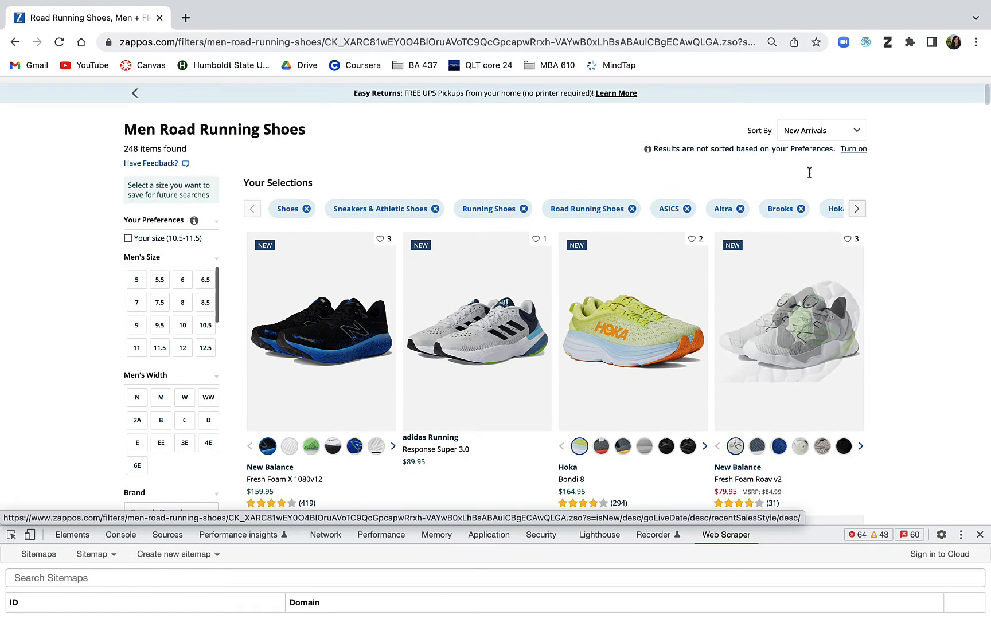
pyautogui.click(816, 134)
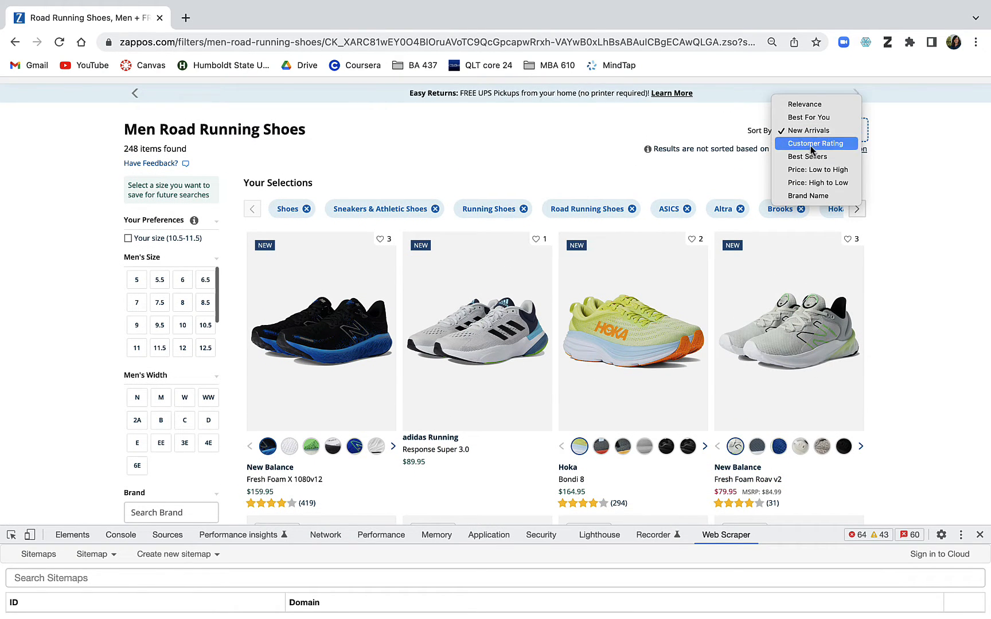
pyautogui.click(805, 157)
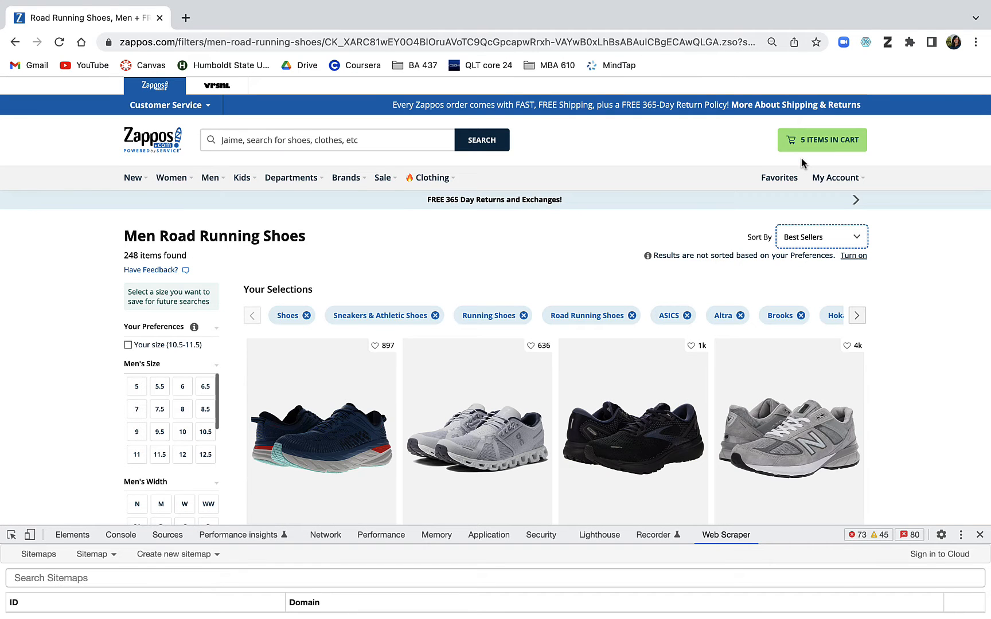
# - Look through the first page of sorted shoes and open page 3 of the results
pyautogui.scroll(-2, 801, 159)
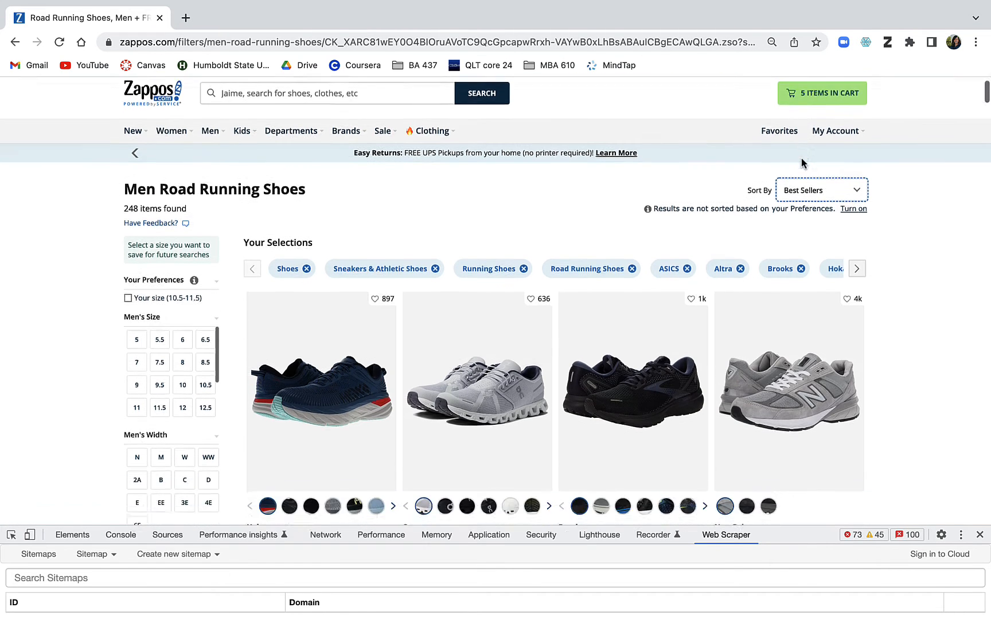
pyautogui.scroll(-3, 800, 163)
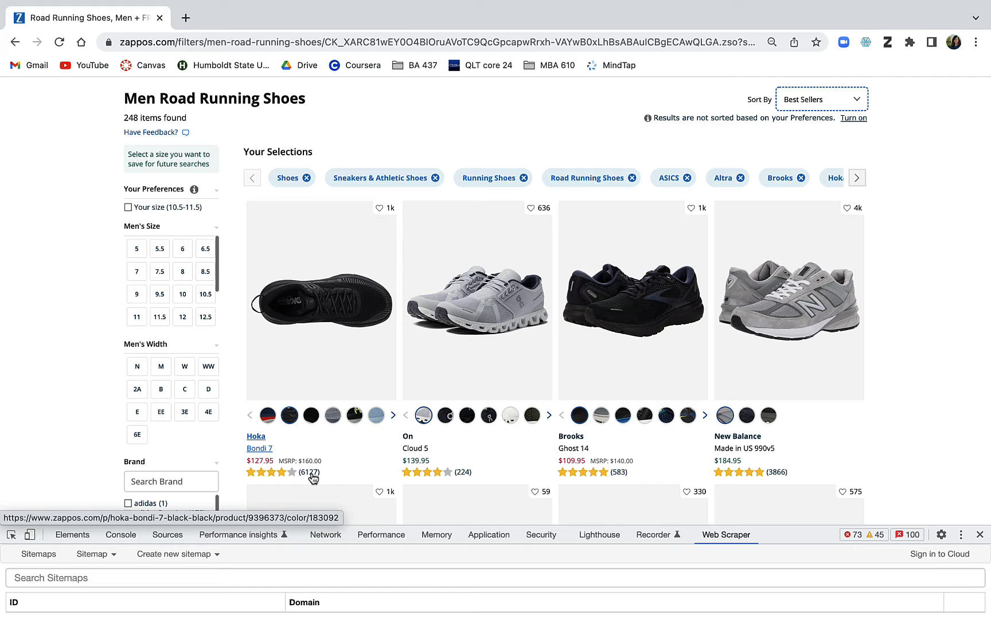
pyautogui.scroll(3, 508, 375)
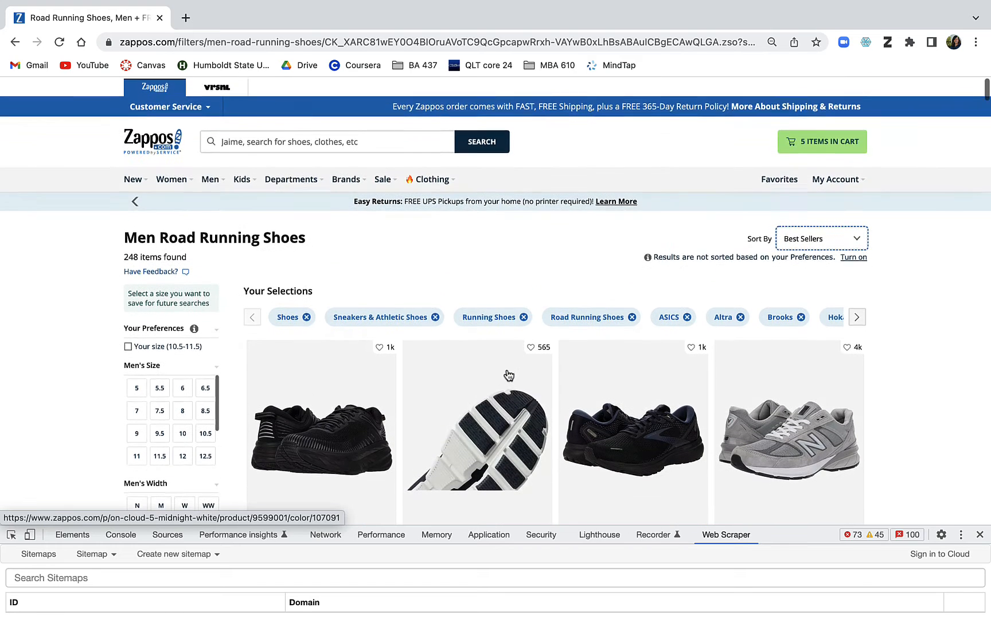
pyautogui.scroll(-2, 508, 375)
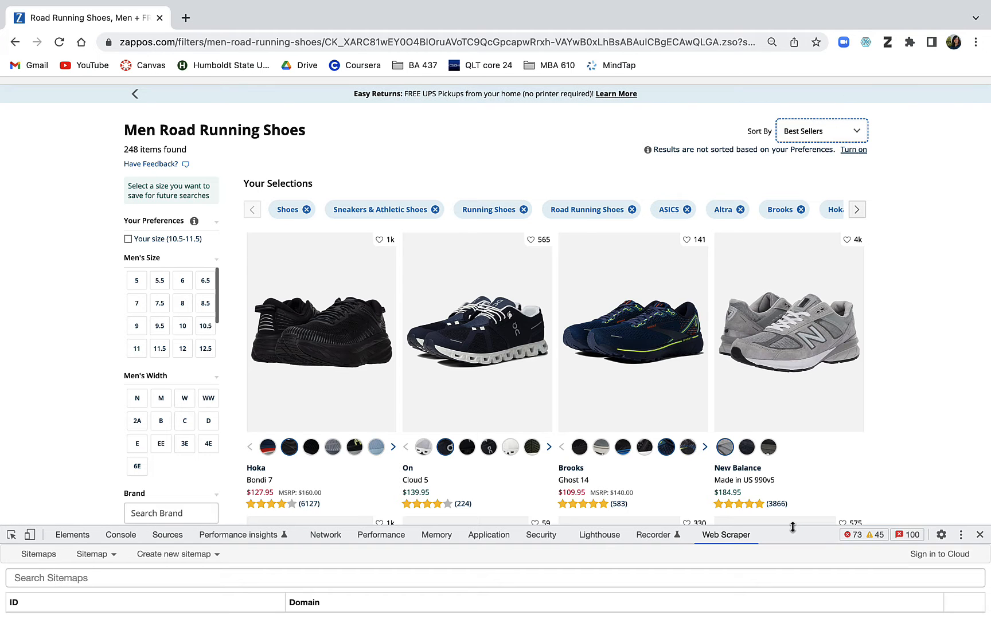
pyautogui.scroll(-8, 897, 456)
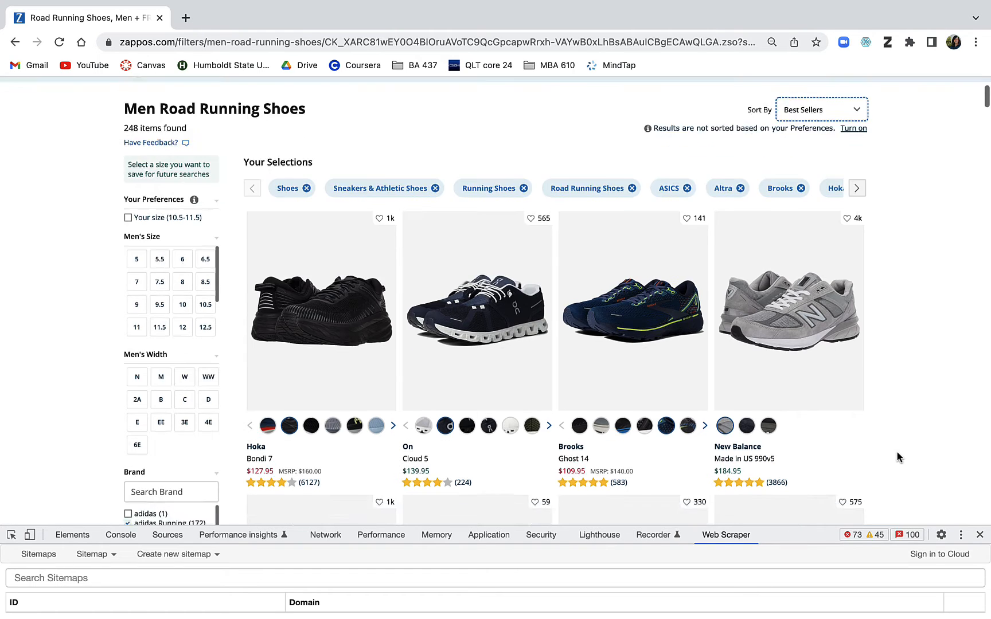
pyautogui.scroll(-15, 898, 457)
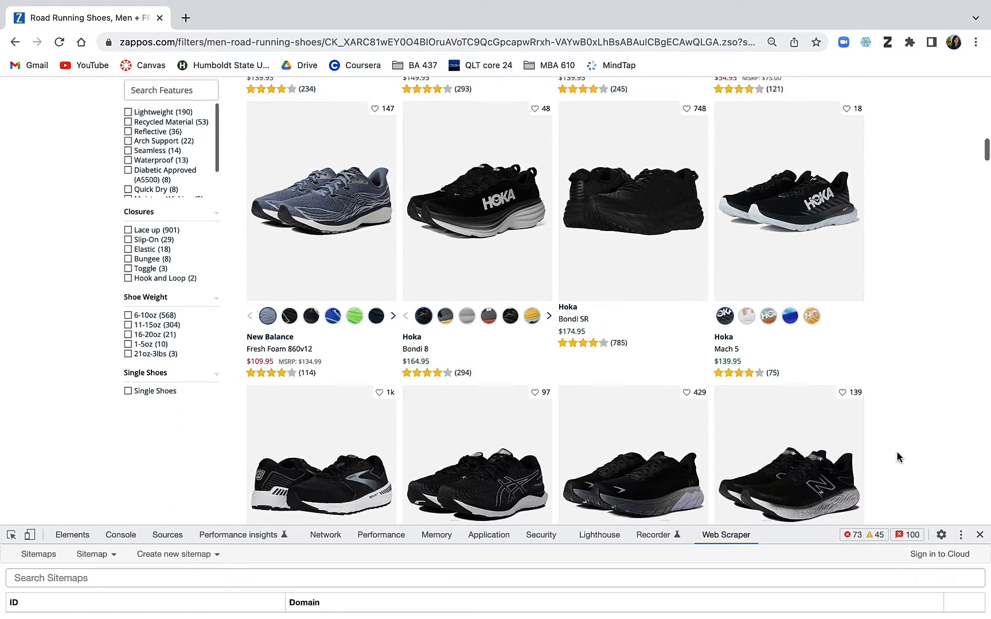
pyautogui.scroll(-15, 898, 457)
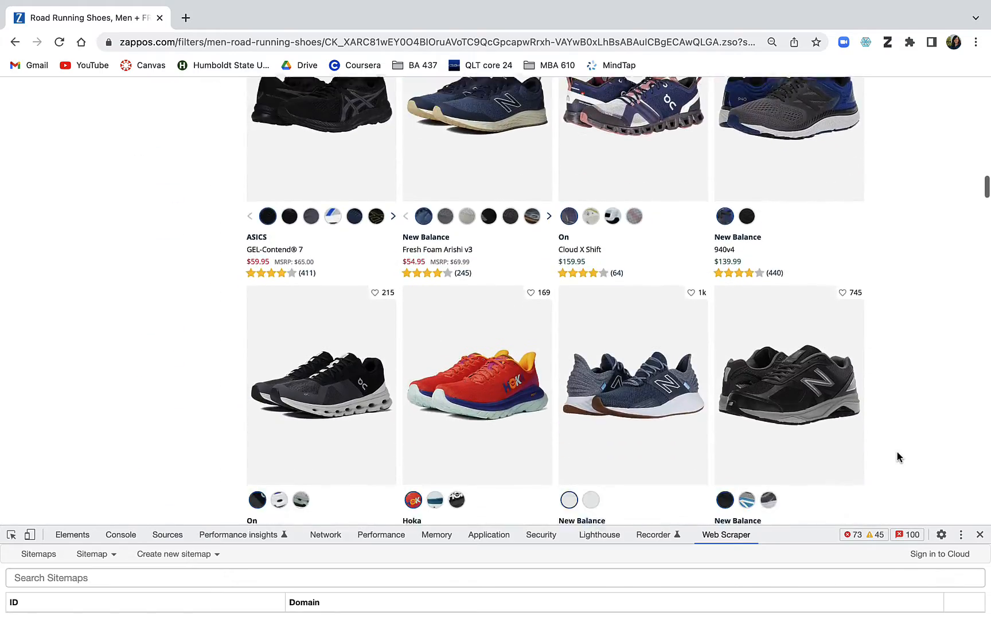
pyautogui.scroll(-15, 898, 457)
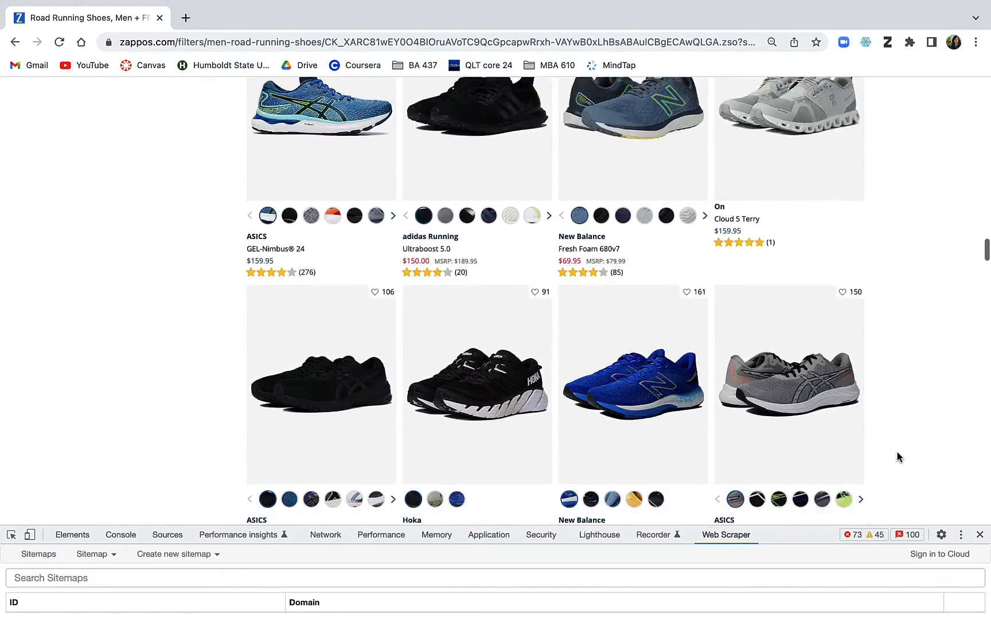
pyautogui.scroll(-15, 898, 457)
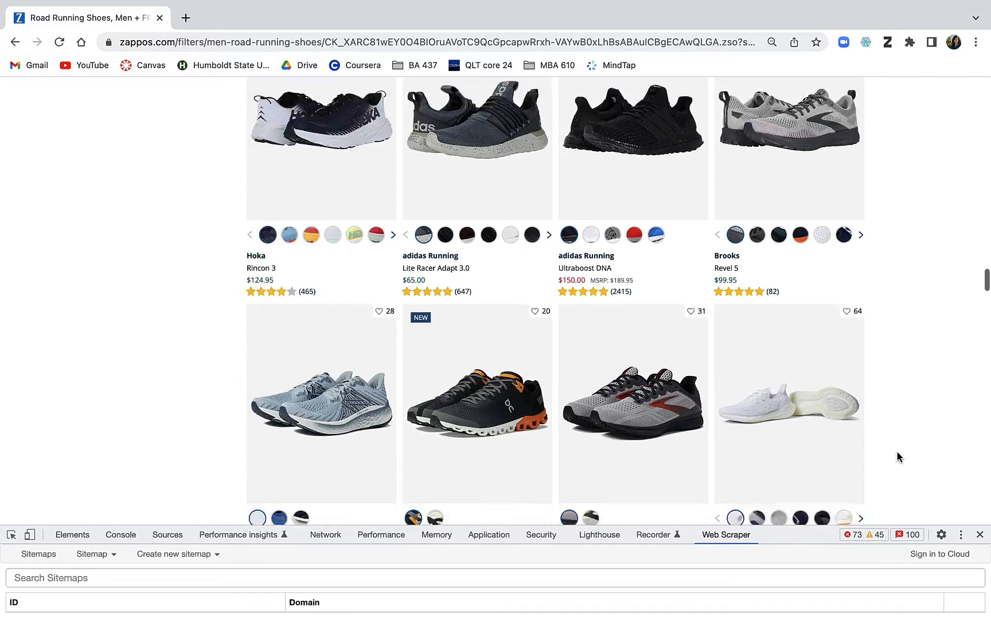
pyautogui.scroll(-11, 897, 457)
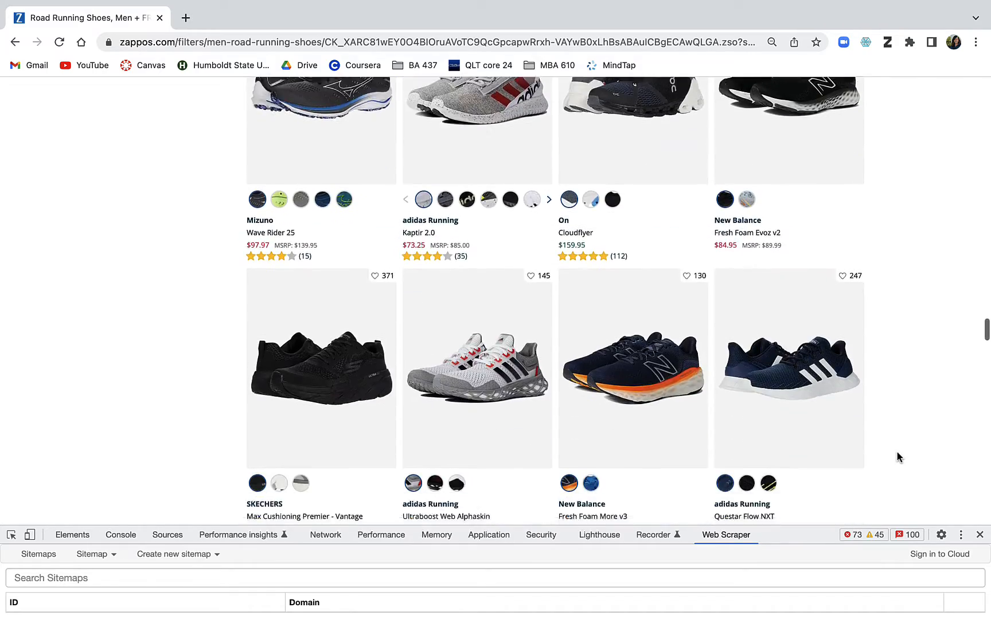
pyautogui.scroll(-15, 898, 457)
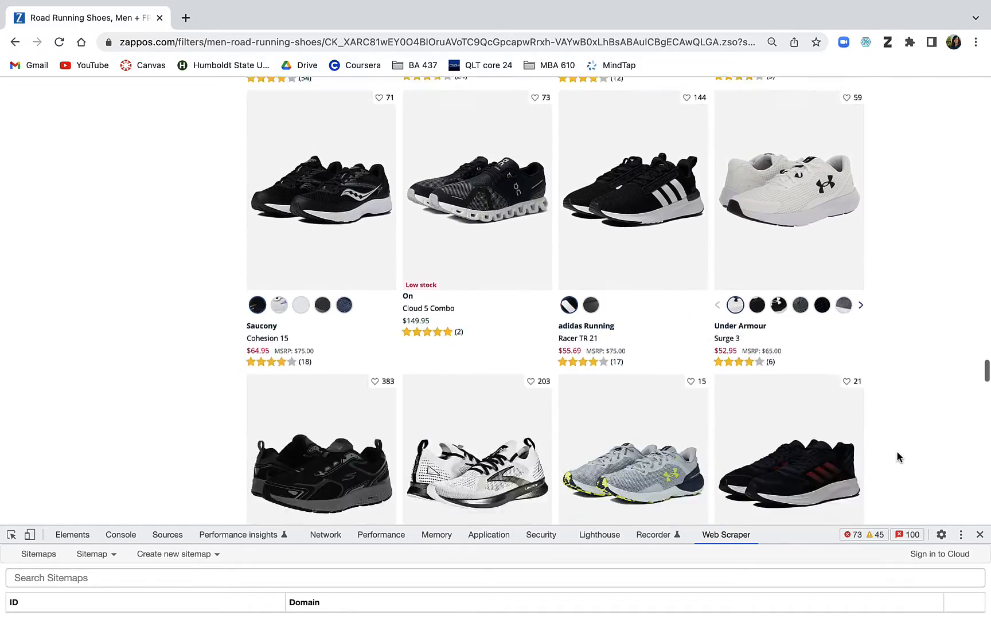
pyautogui.scroll(-15, 897, 456)
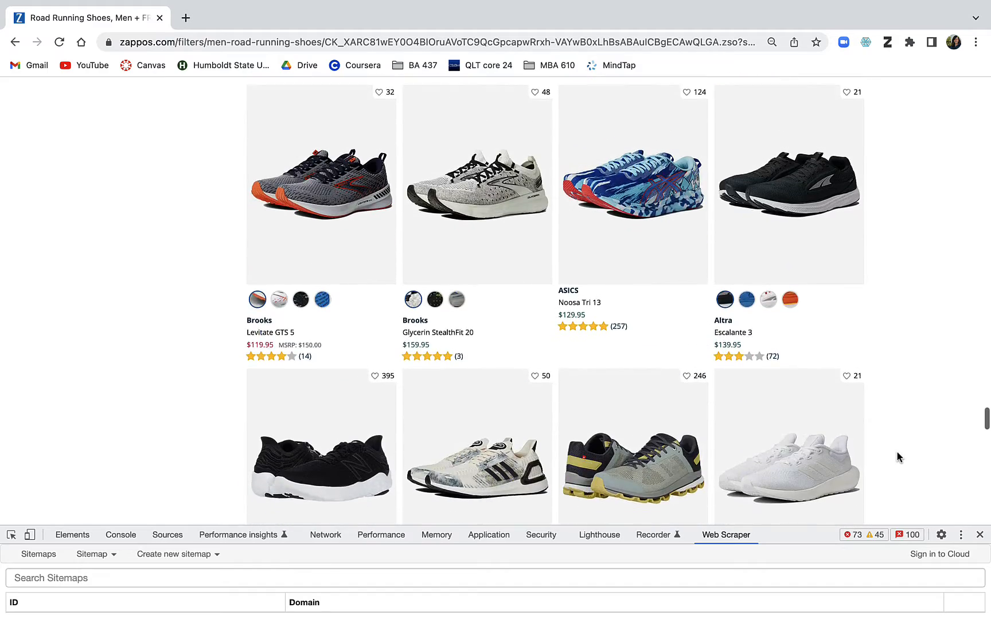
pyautogui.scroll(-12, 898, 457)
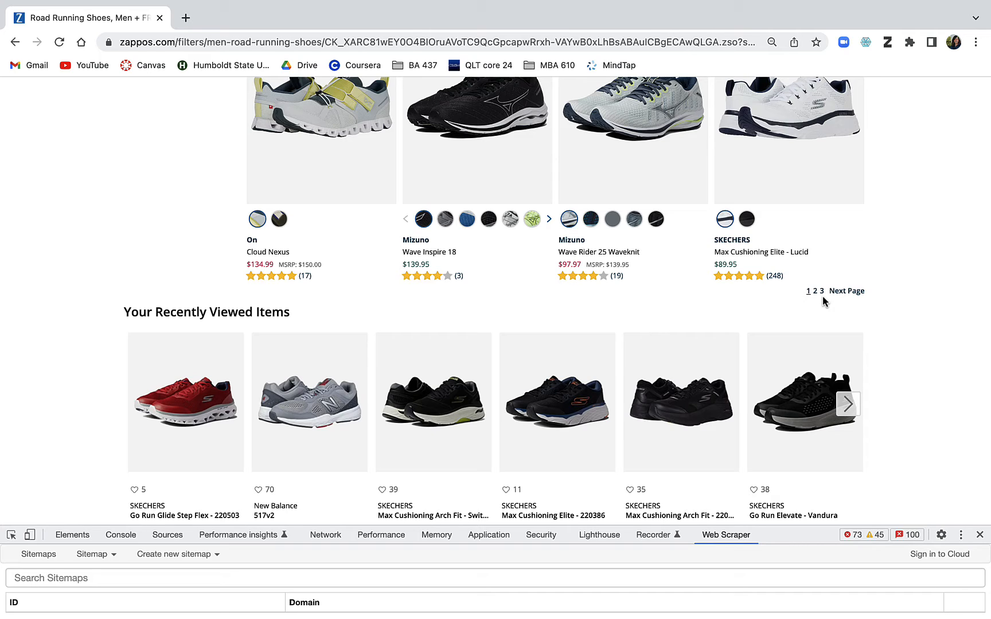
pyautogui.click(822, 293)
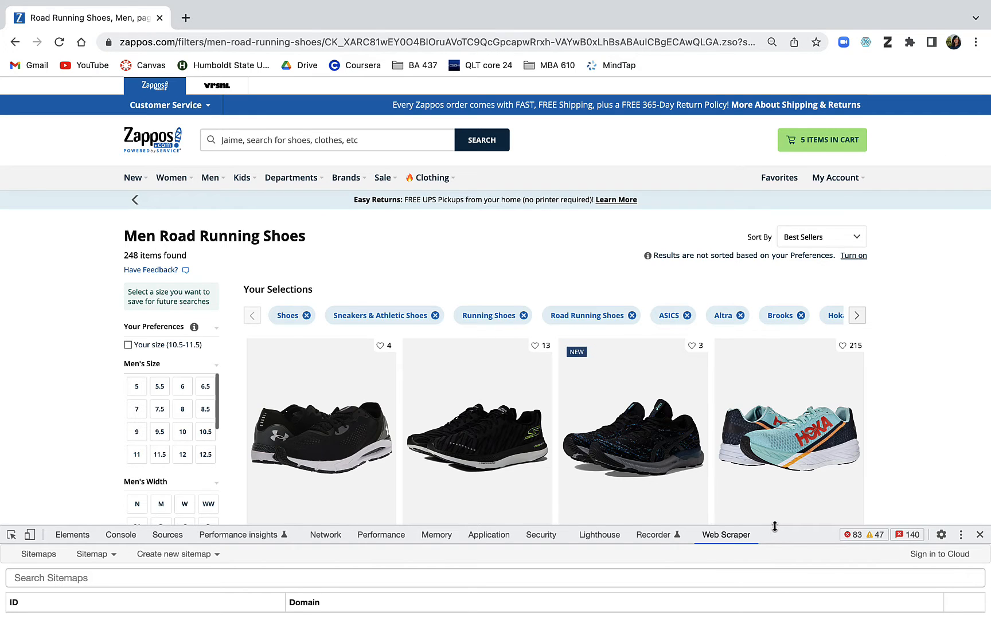
# - Enlarge the Web Scraper area and start a new sitemap named zappos_mensroadrunning_f22
pyautogui.moveTo(774, 526); pyautogui.dragTo(788, 357)
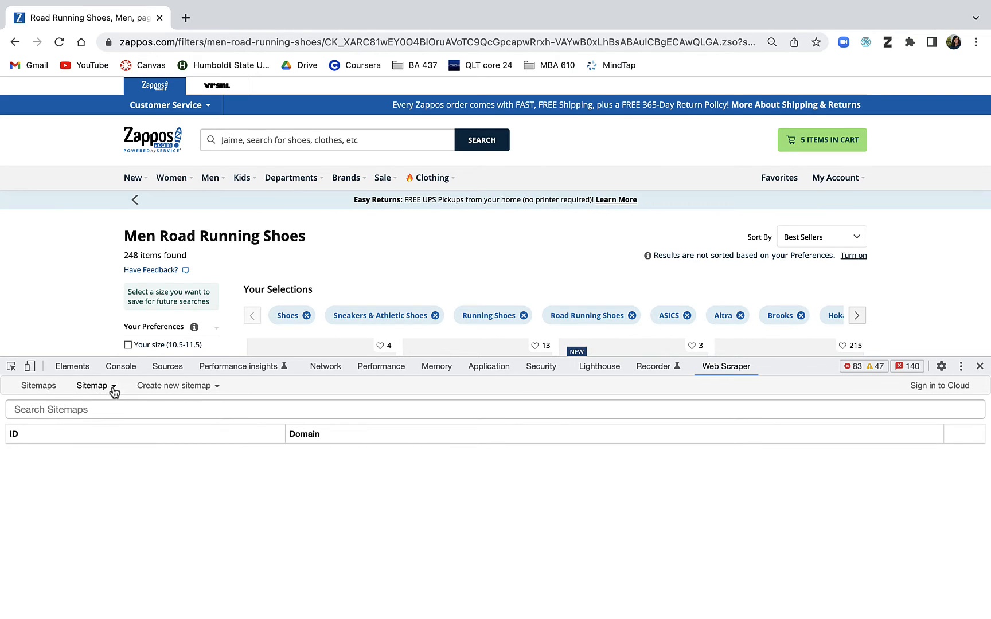
pyautogui.click(171, 388)
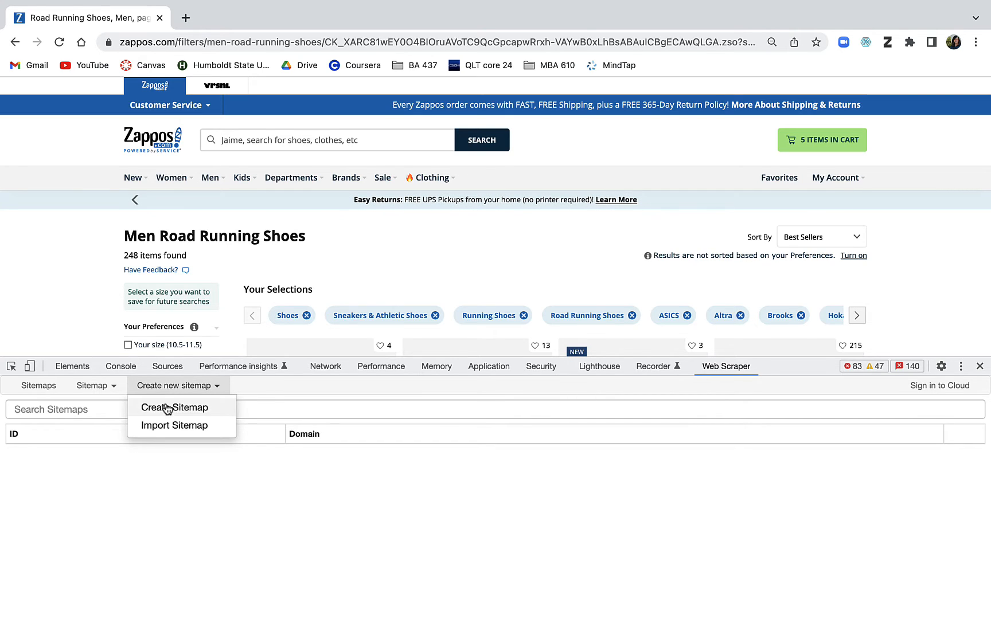
pyautogui.click(167, 408)
pyautogui.click(165, 407)
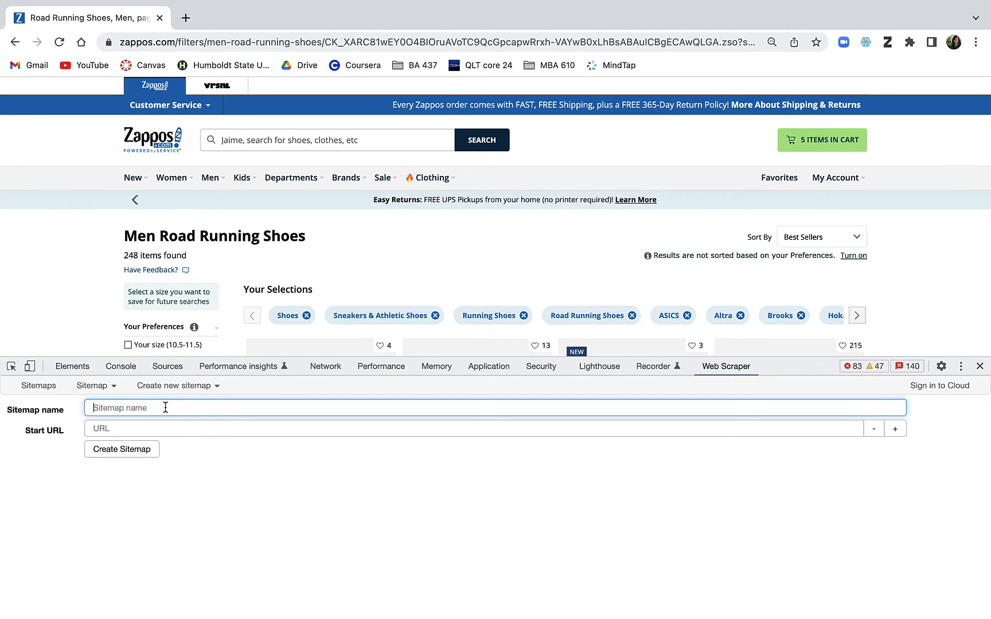
pyautogui.write('z')
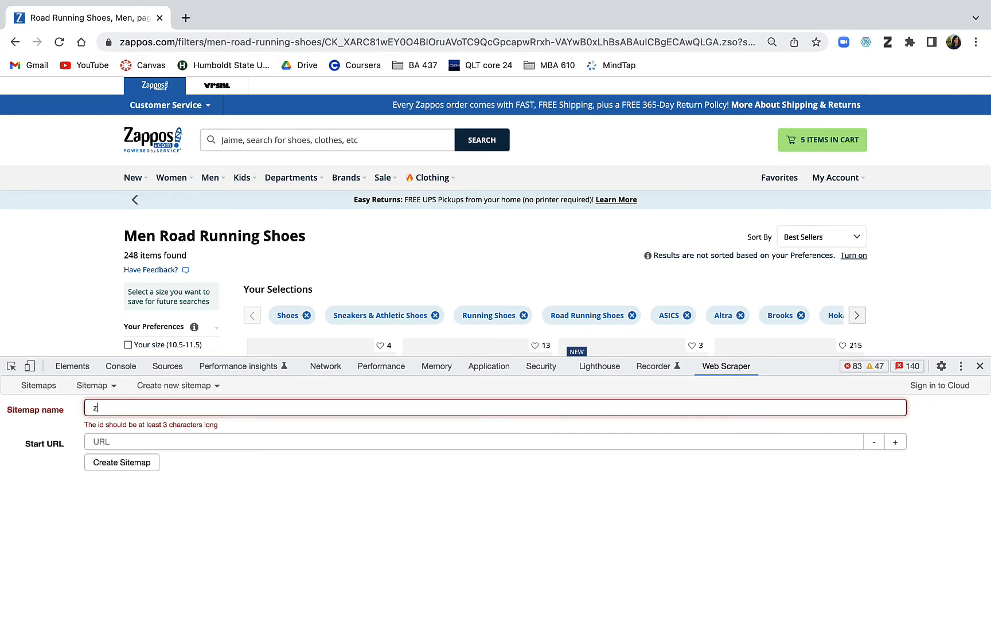
pyautogui.write('appos_mens')
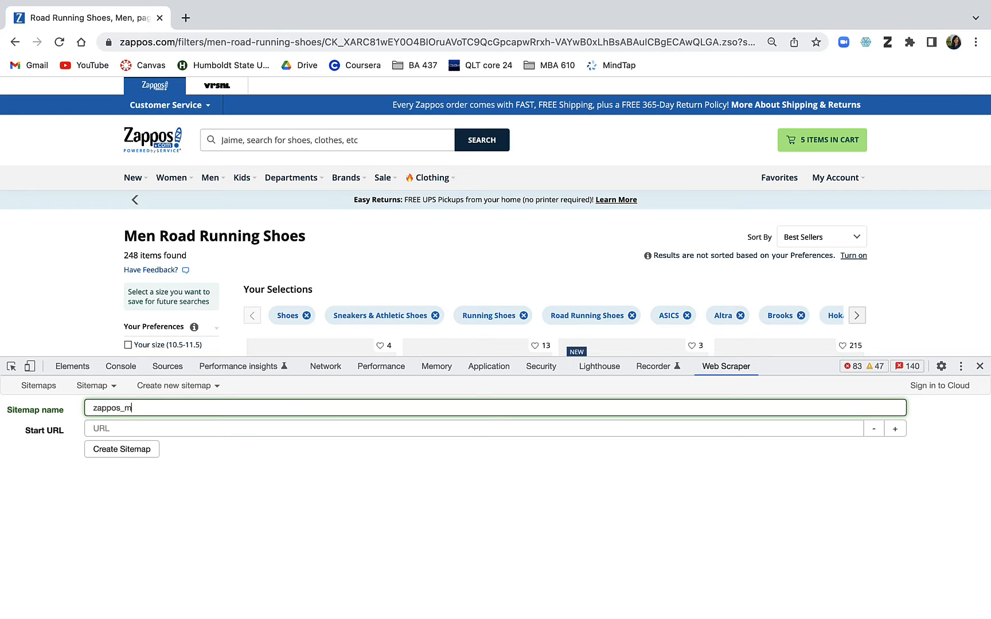
pyautogui.write('drunning_')
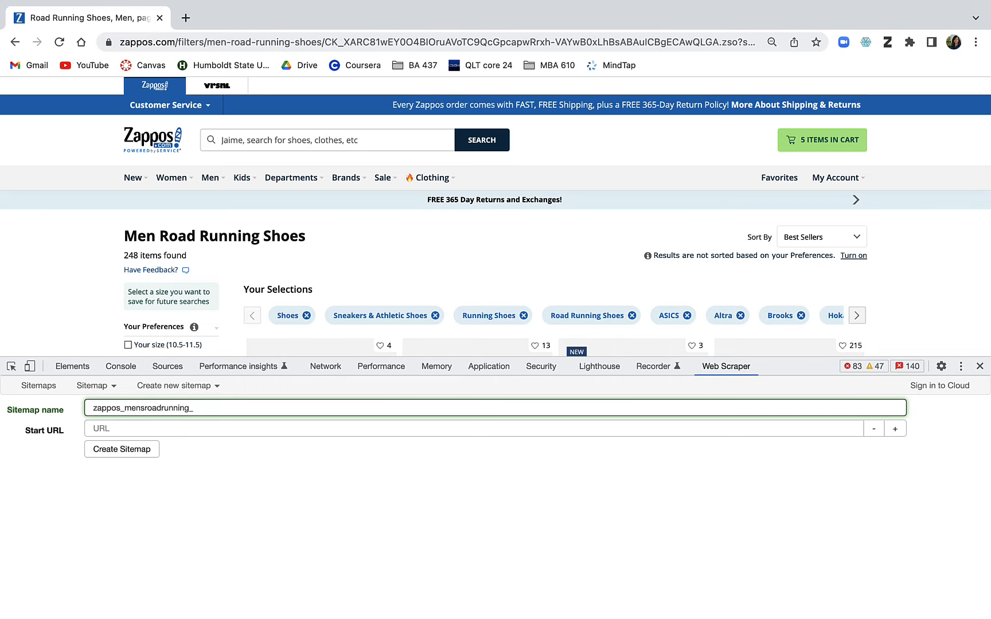
pyautogui.write('f22')
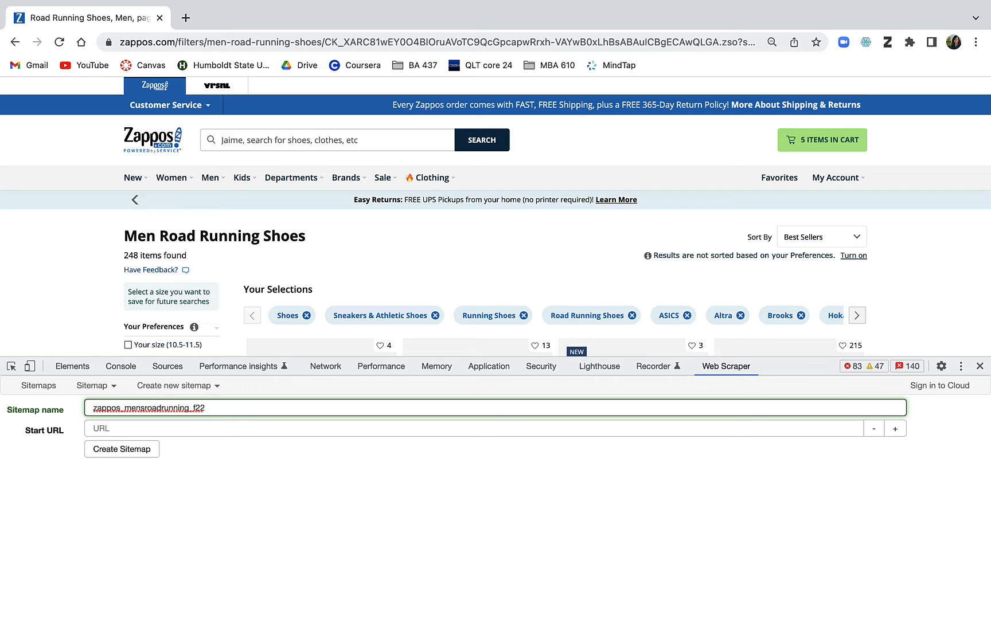
# - Copy the address of the open results page into the sitemap's start URL
pyautogui.click(99, 430)
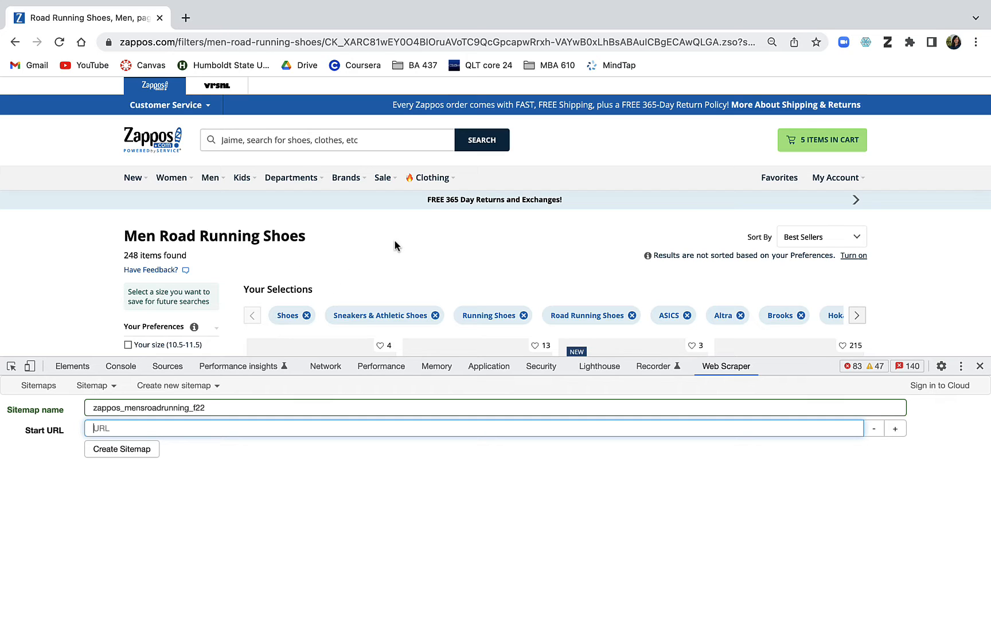
pyautogui.click(415, 42)
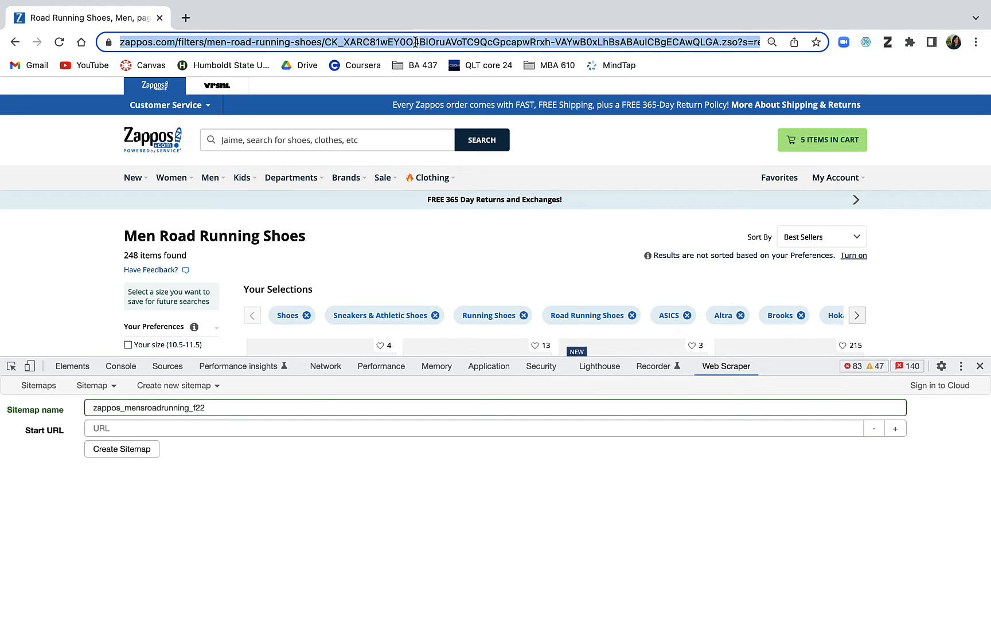
pyautogui.click(240, 431)
pyautogui.write('https://www.zappos.com/filters/men-road-running-shoes/CK_XARC81wEY0O4BIOruAVoTC9QcGpcapwRrxh-VAYwB0xLhBsABAuICBgECAwQLGA.zso?s=recentSalesStyle/desc/&p=2')
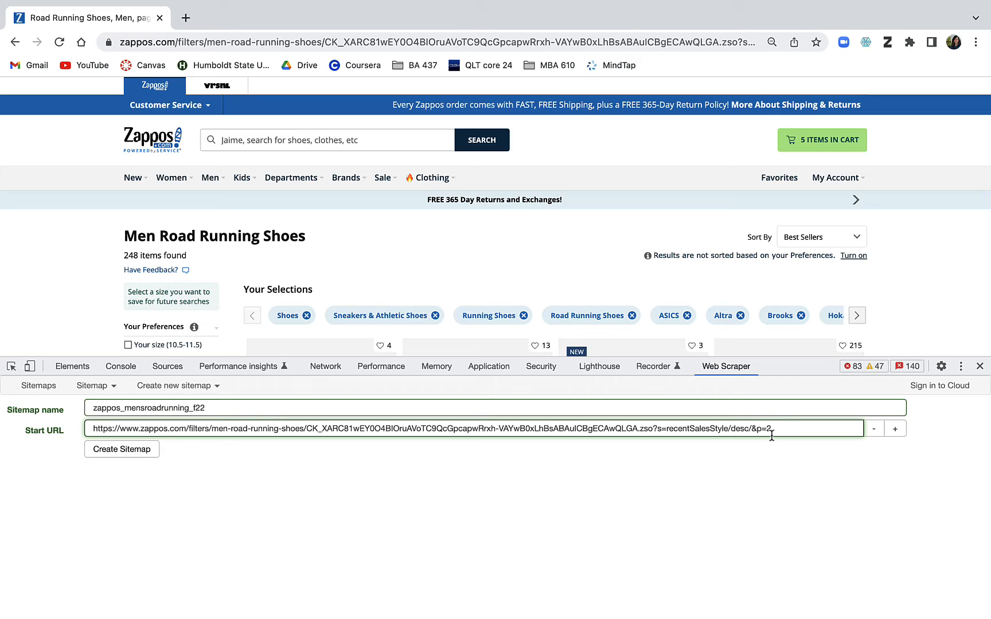
# - Replace the page number at the end of the start URL with the range [0-2] and create the sitemap
pyautogui.press('BackSpace')
pyautogui.write('2')
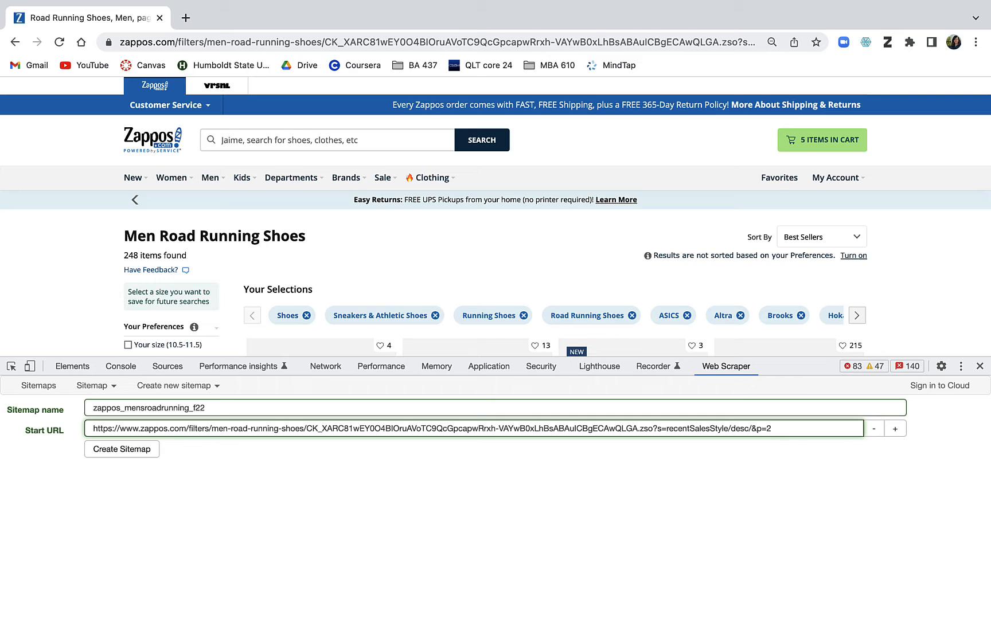
pyautogui.press('BackSpace')
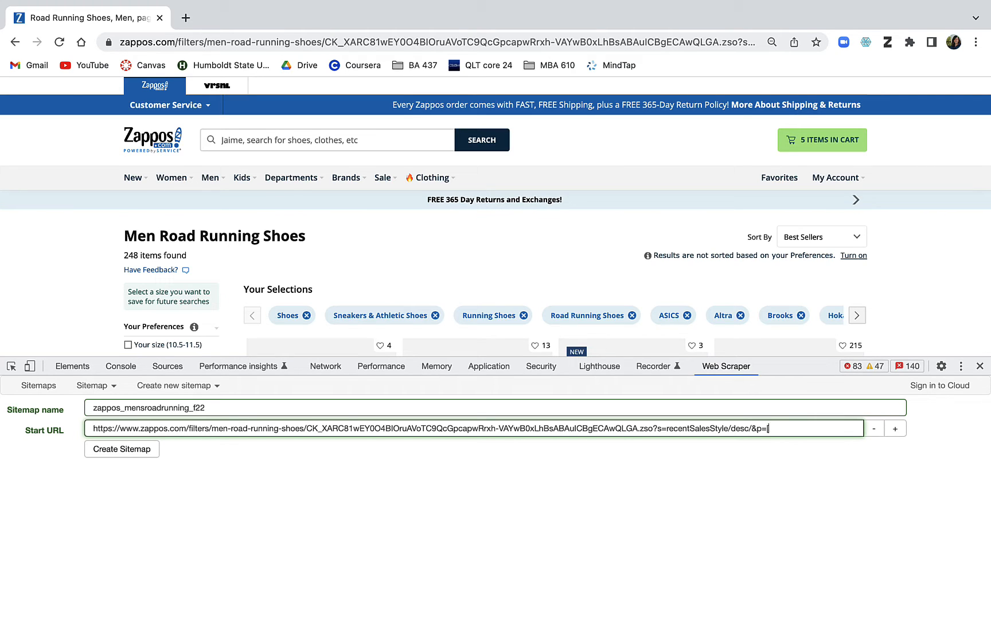
pyautogui.write('0-2')
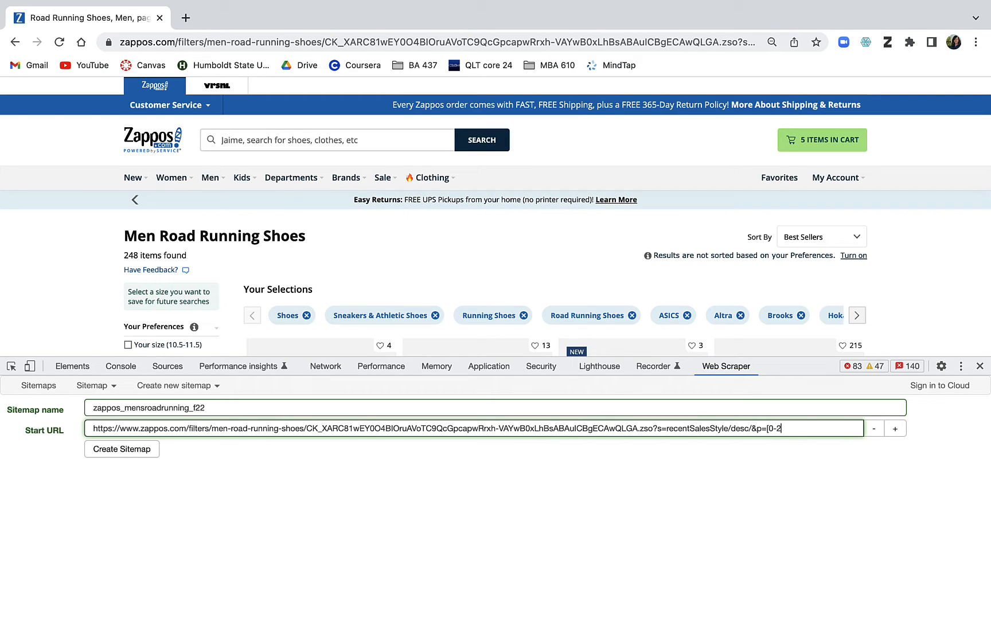
pyautogui.write(']')
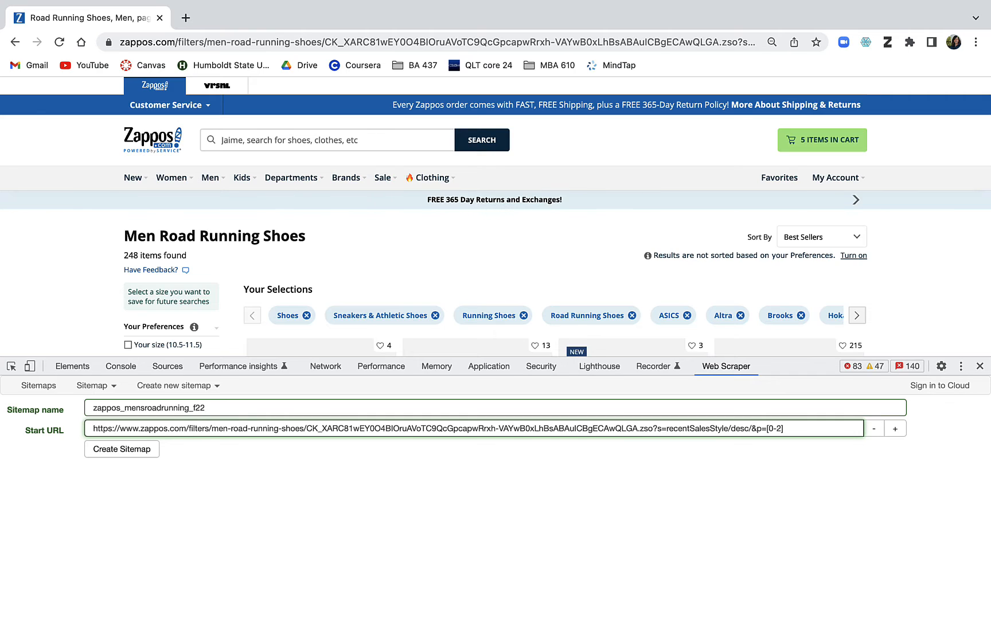
pyautogui.click(130, 453)
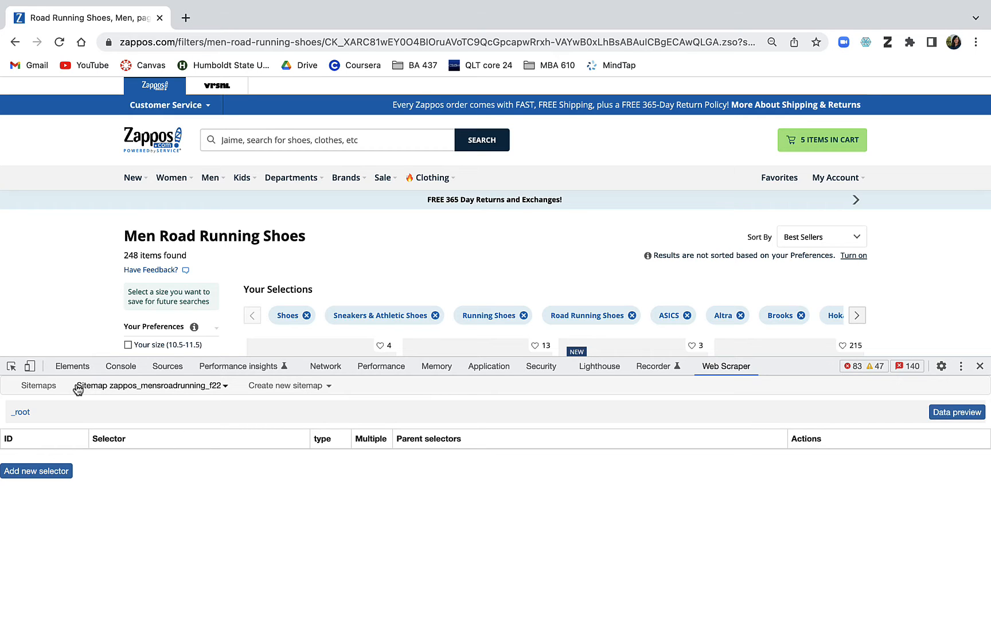
pyautogui.click(225, 386)
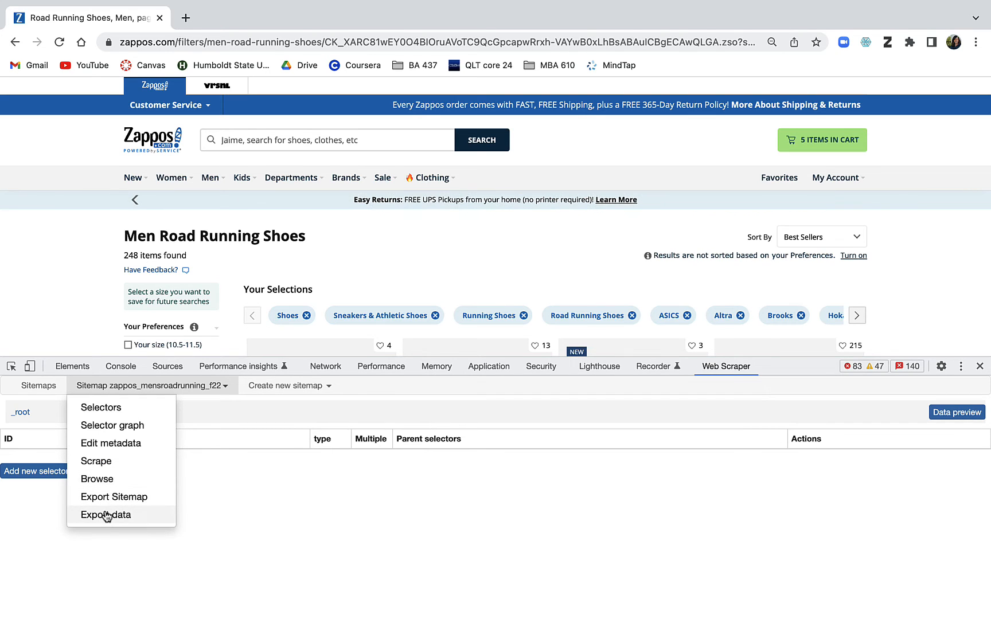
pyautogui.click(261, 510)
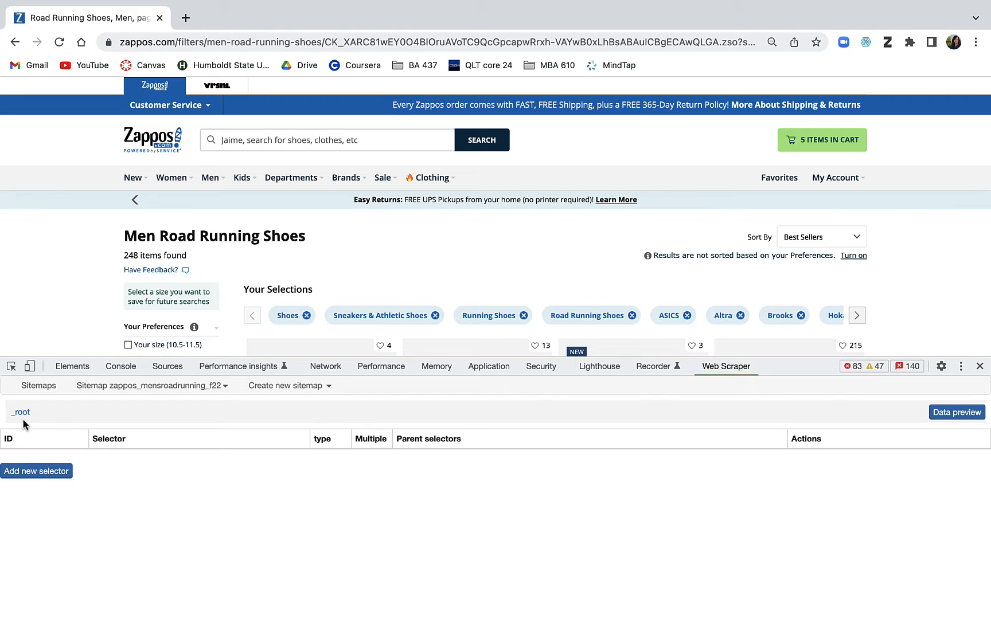
# - Start a new root-level selector in the sitemap and return the shoe listing to page 1 of the results
pyautogui.click(32, 471)
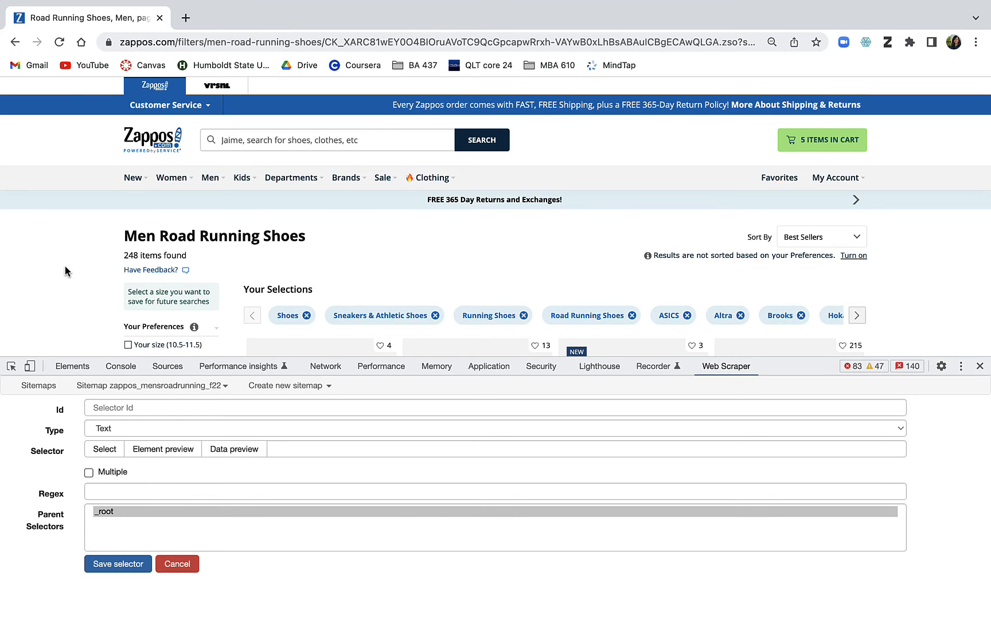
pyautogui.scroll(-3, 64, 266)
pyautogui.scroll(-15, 65, 266)
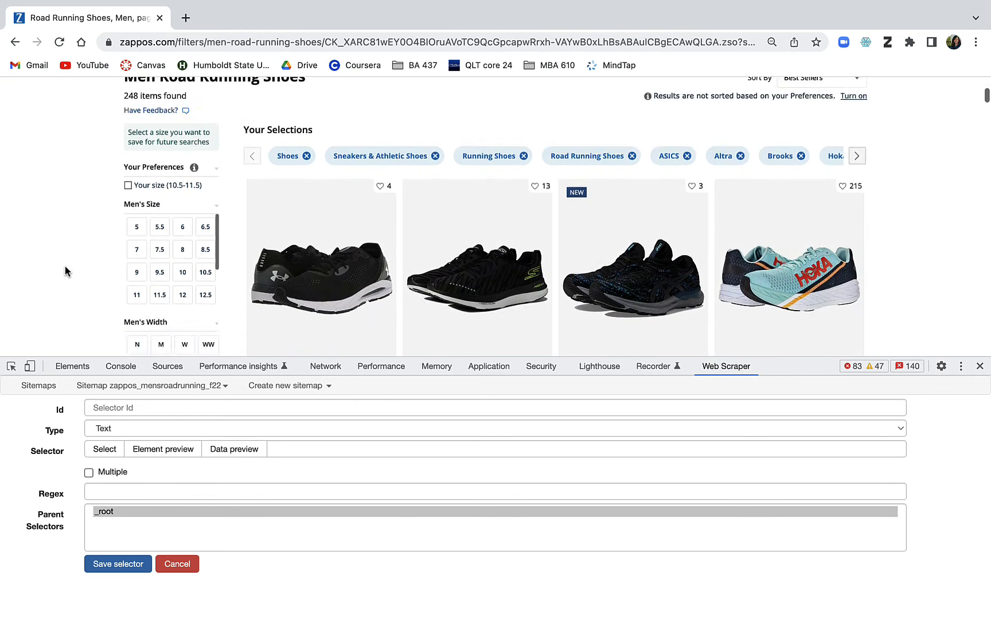
pyautogui.scroll(-20, 65, 266)
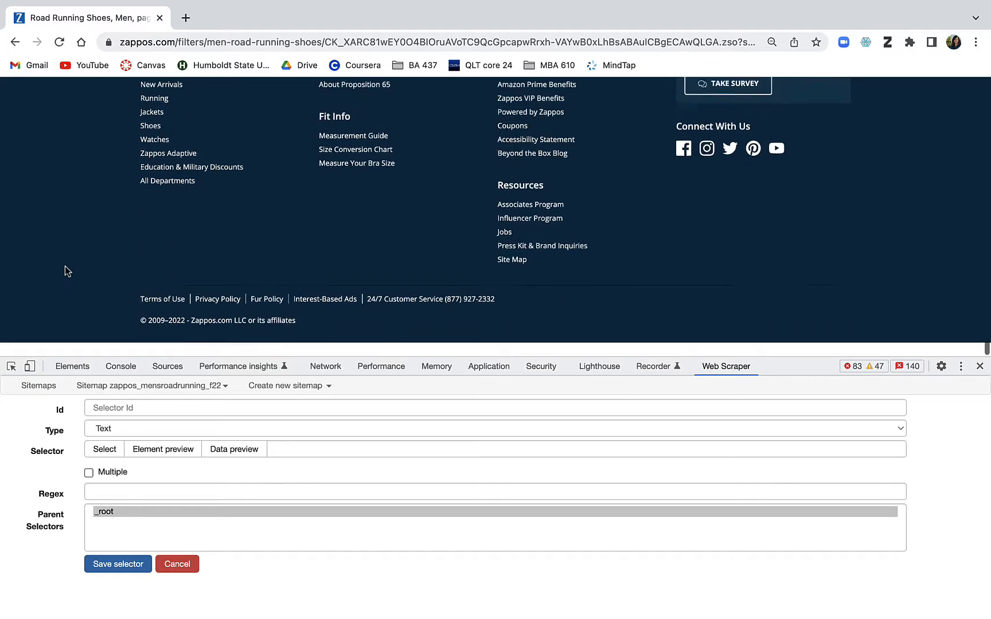
pyautogui.scroll(10, 65, 266)
pyautogui.scroll(3, 65, 265)
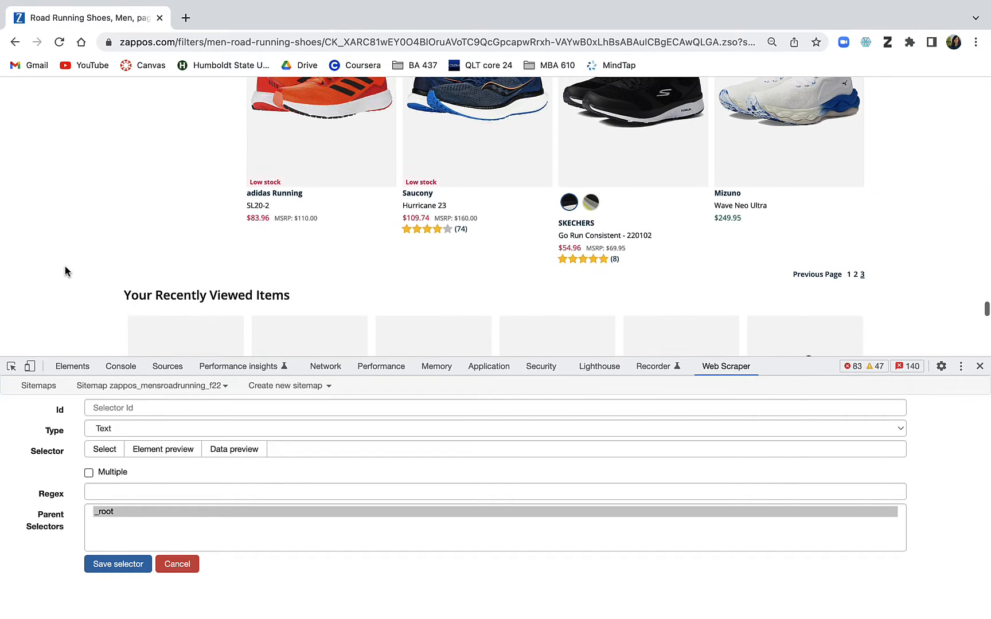
pyautogui.click(848, 275)
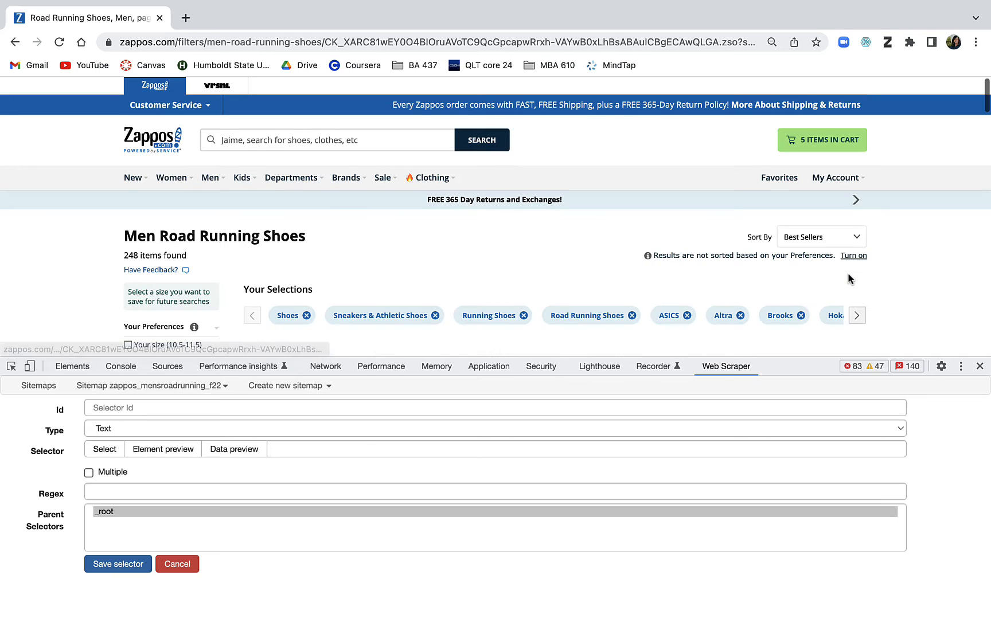
pyautogui.scroll(-4, 940, 291)
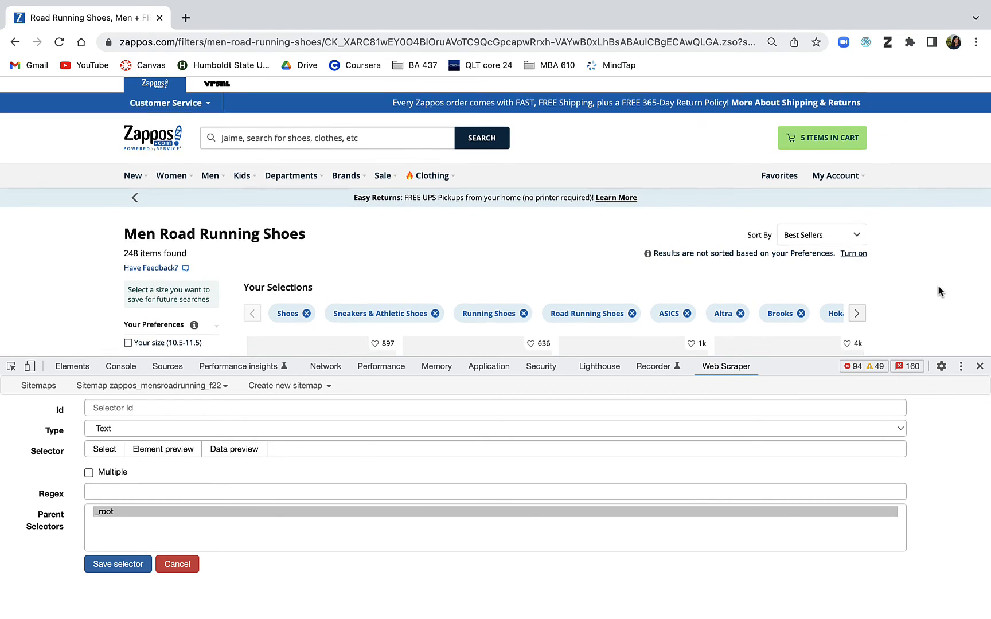
pyautogui.scroll(-2, 940, 292)
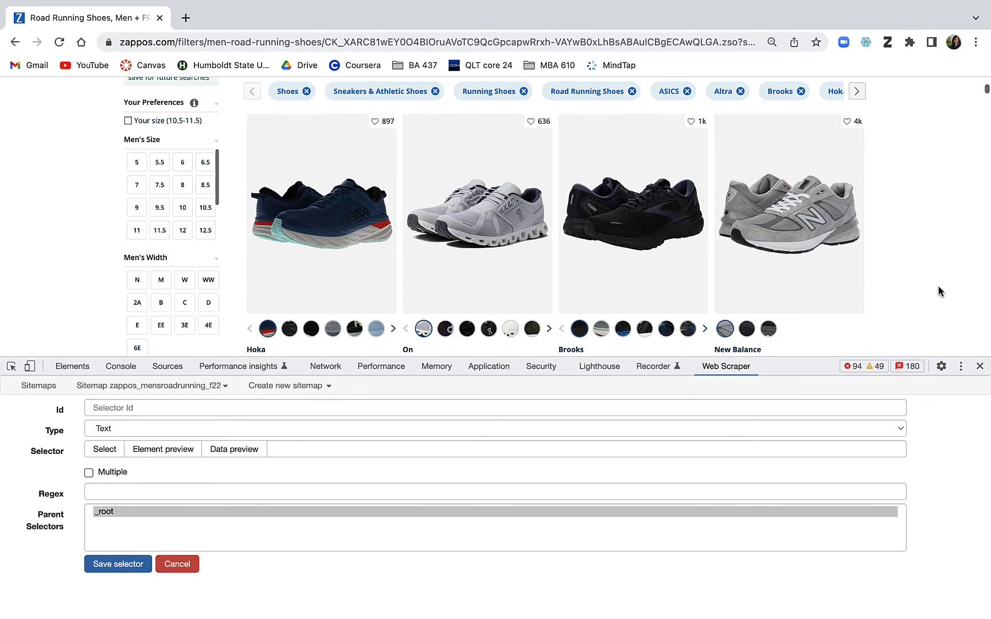
pyautogui.scroll(-1, 940, 291)
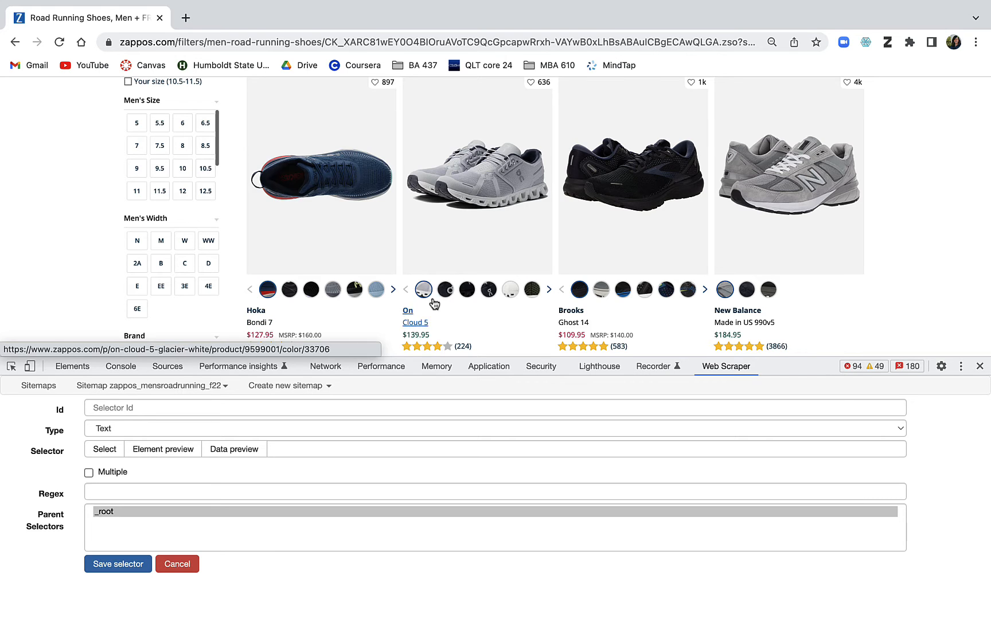
# - Give the new selector the ID shoe and set its type to Element
pyautogui.click(156, 407)
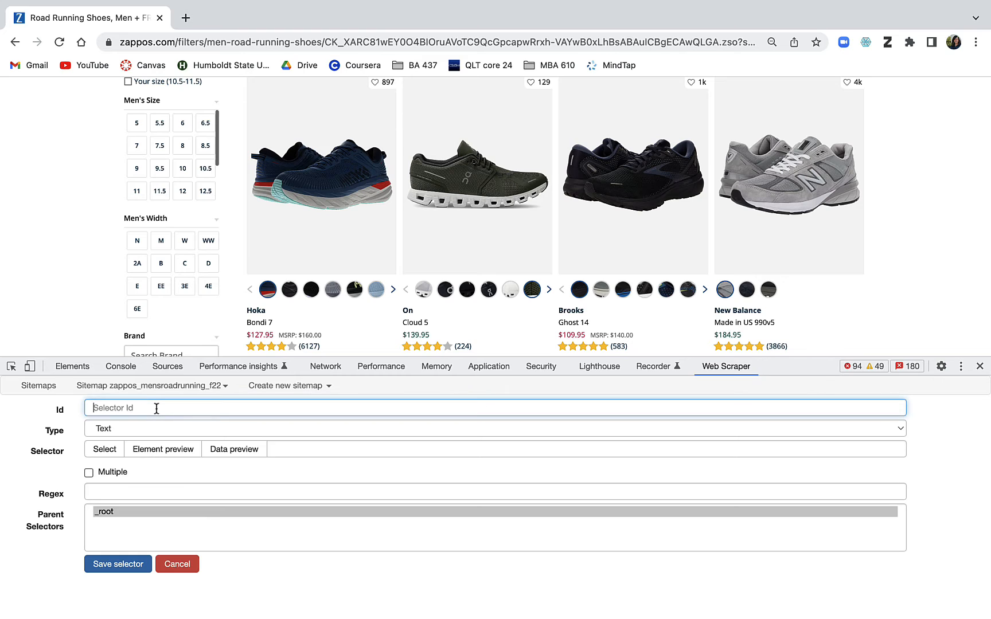
pyautogui.write('shoe')
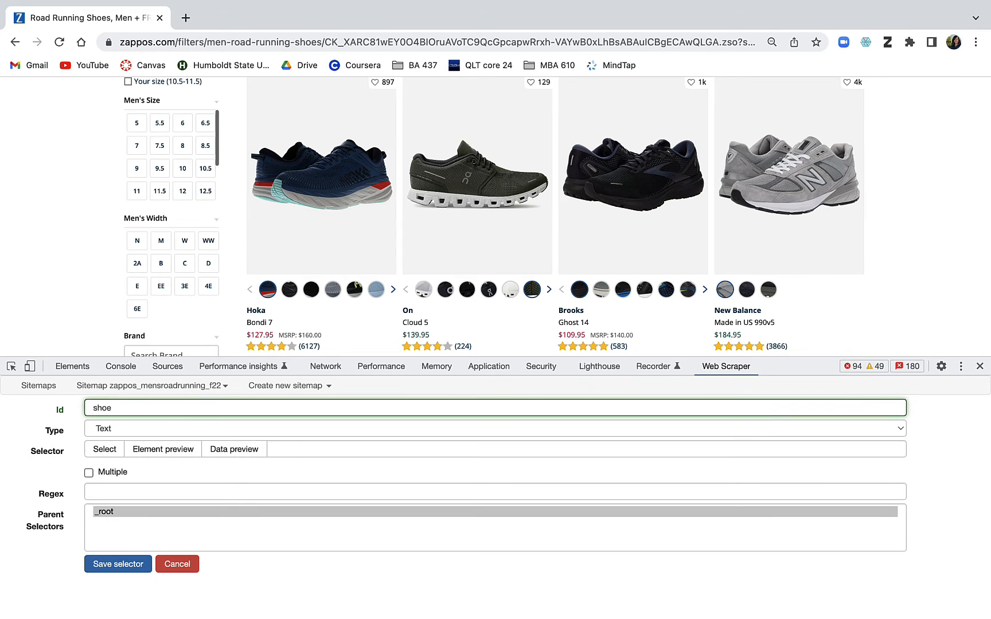
pyautogui.click(127, 431)
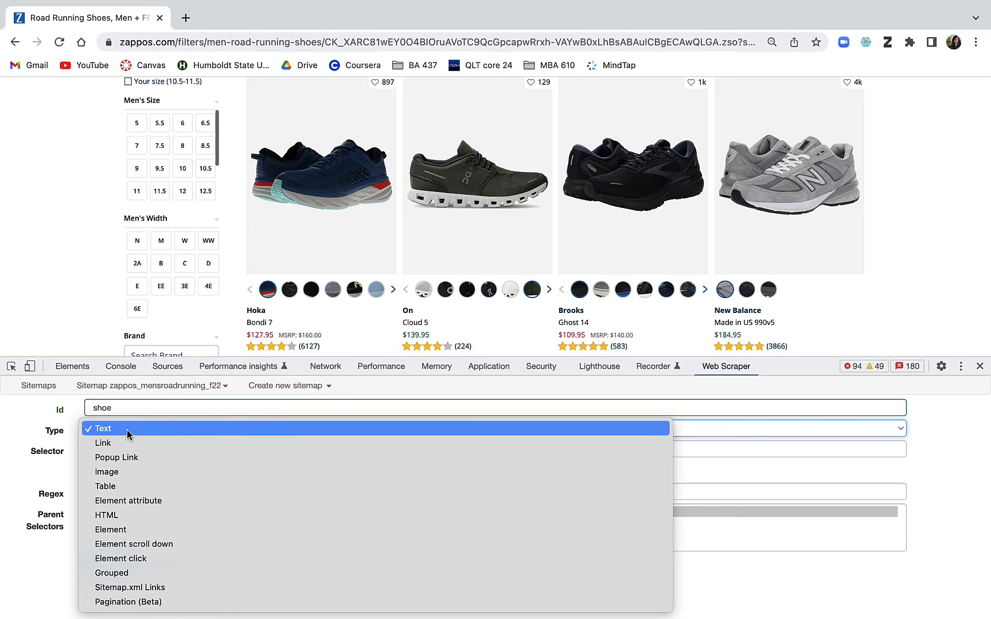
pyautogui.click(121, 529)
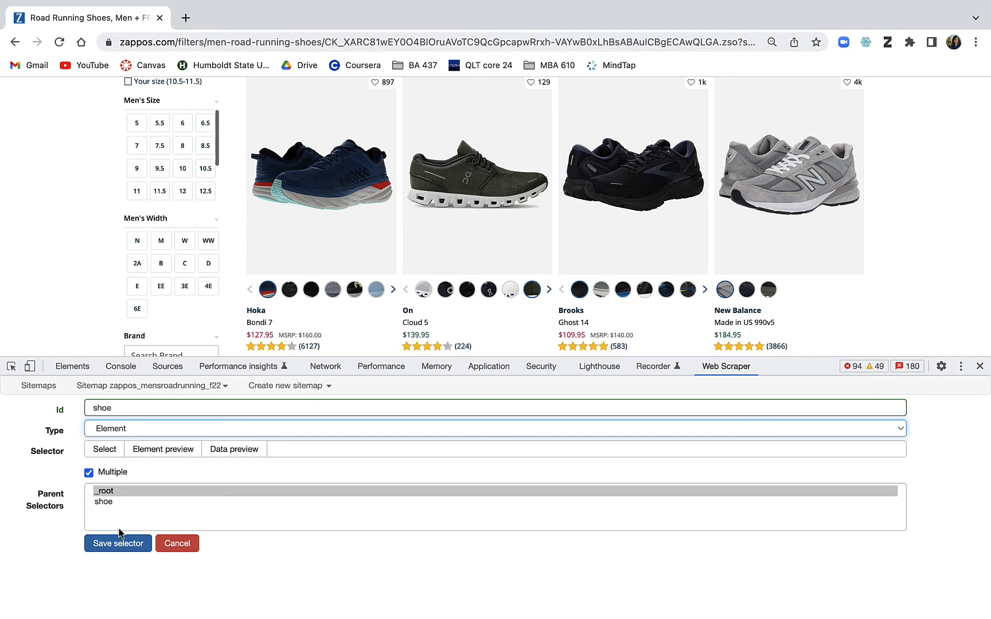
# - Pick the Hoka Bondi 7 and On Cloud 5 cards as the shoe selector's elements, check the matching cards down the listing, and save the selector
pyautogui.click(100, 451)
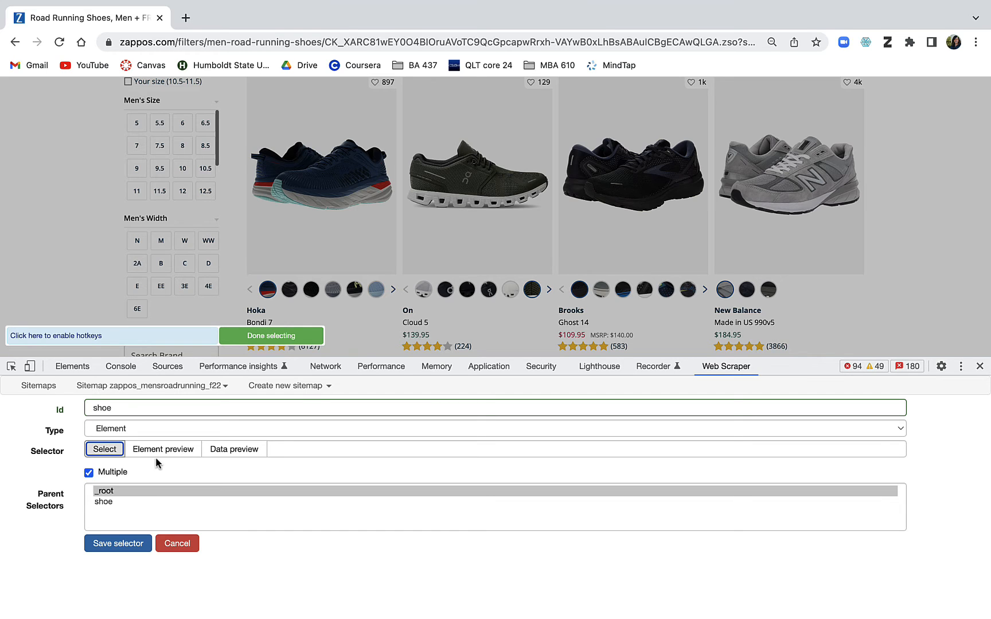
pyautogui.click(362, 261)
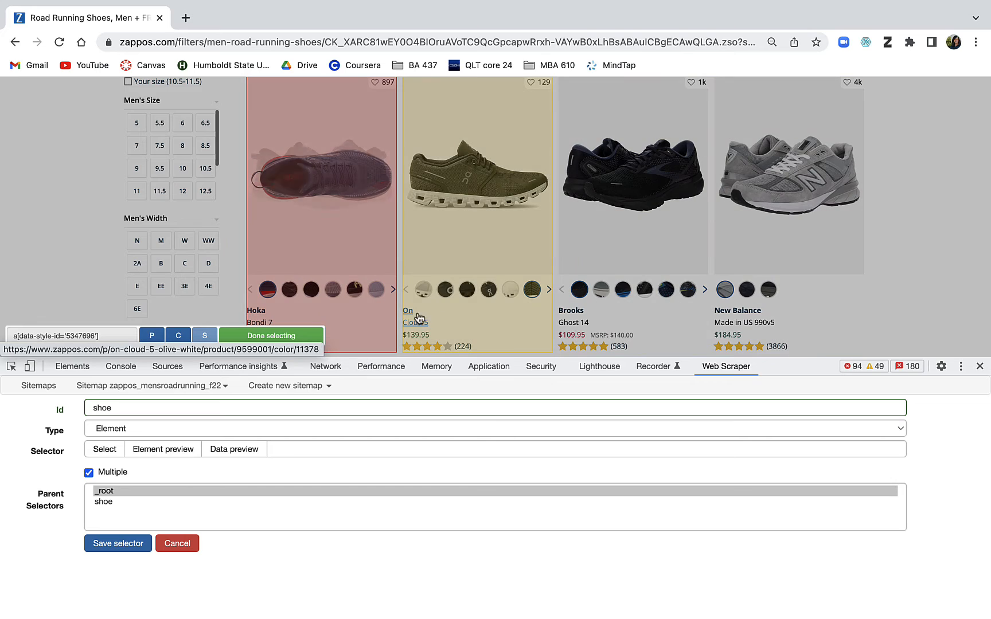
pyautogui.click(483, 324)
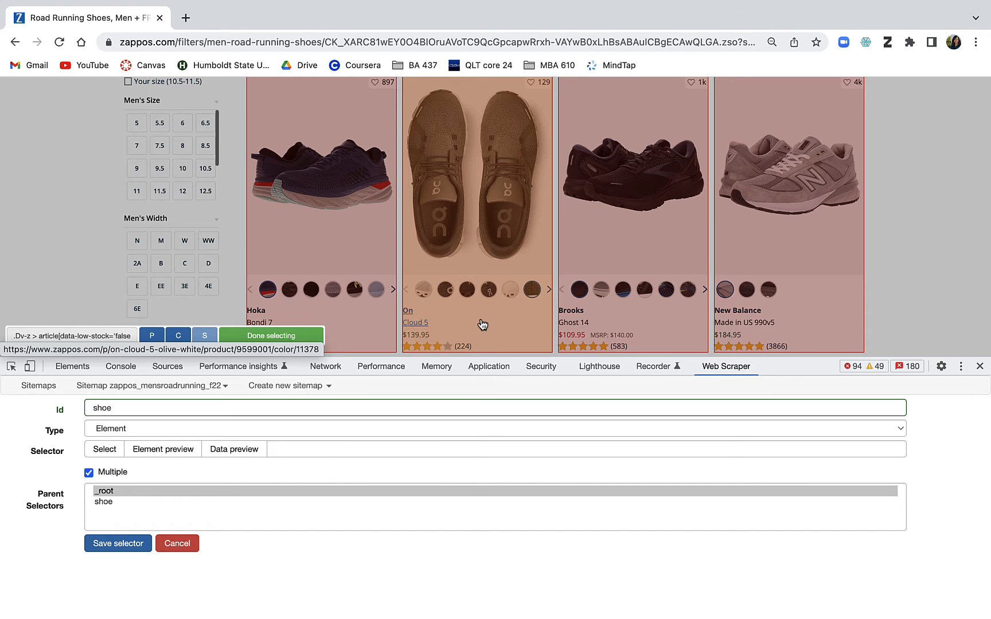
pyautogui.scroll(-10, 483, 324)
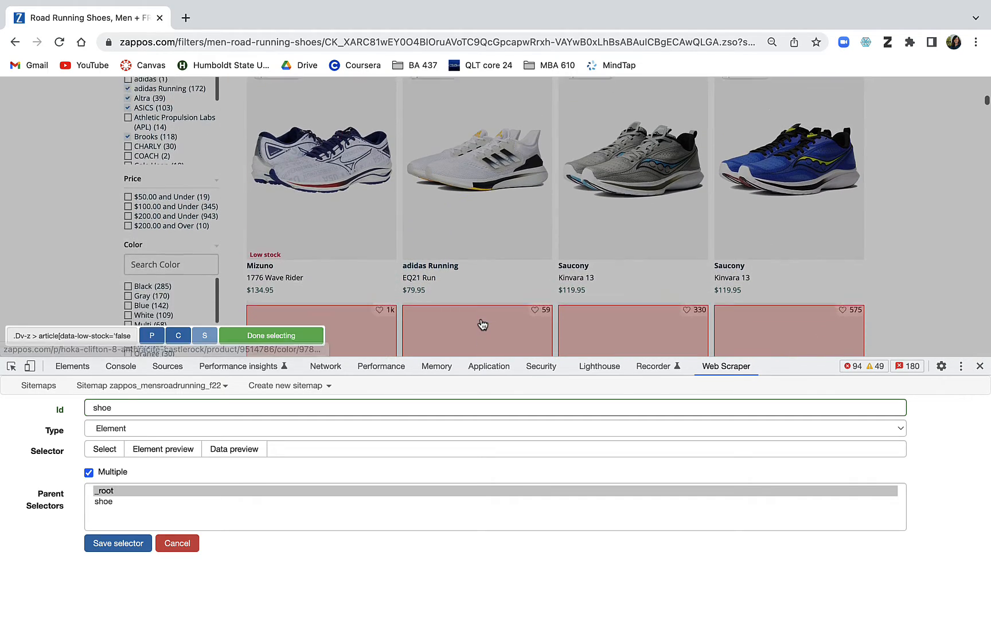
pyautogui.scroll(-3, 483, 325)
pyautogui.scroll(-5, 482, 324)
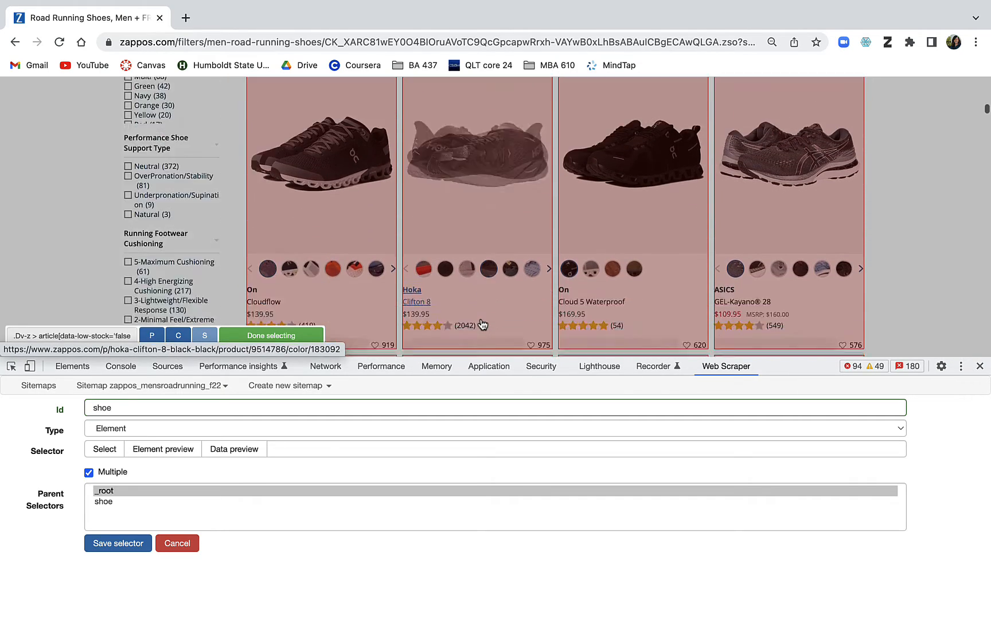
pyautogui.scroll(-4, 482, 325)
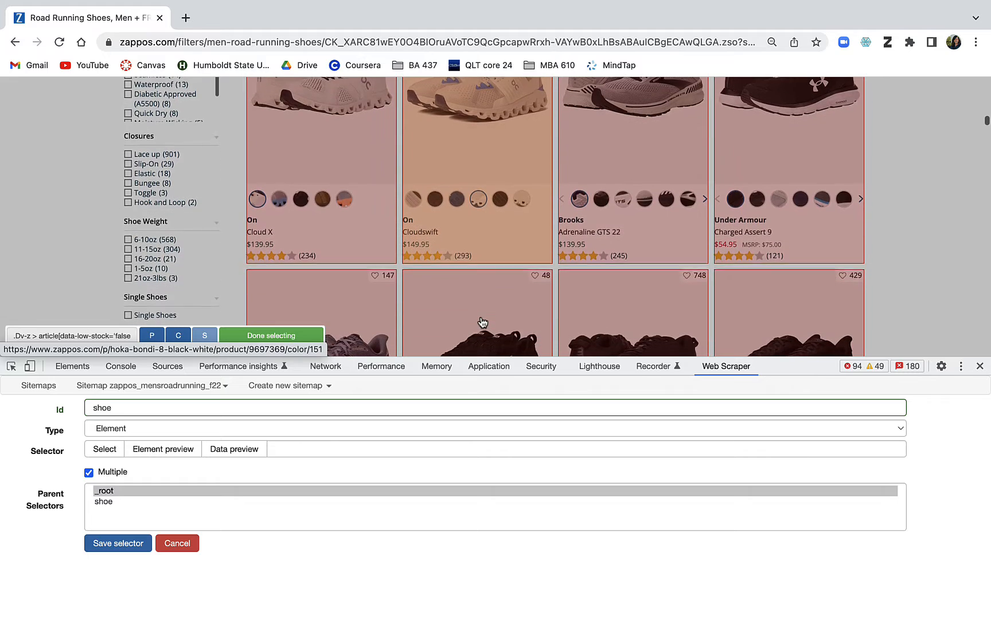
pyautogui.scroll(12, 482, 322)
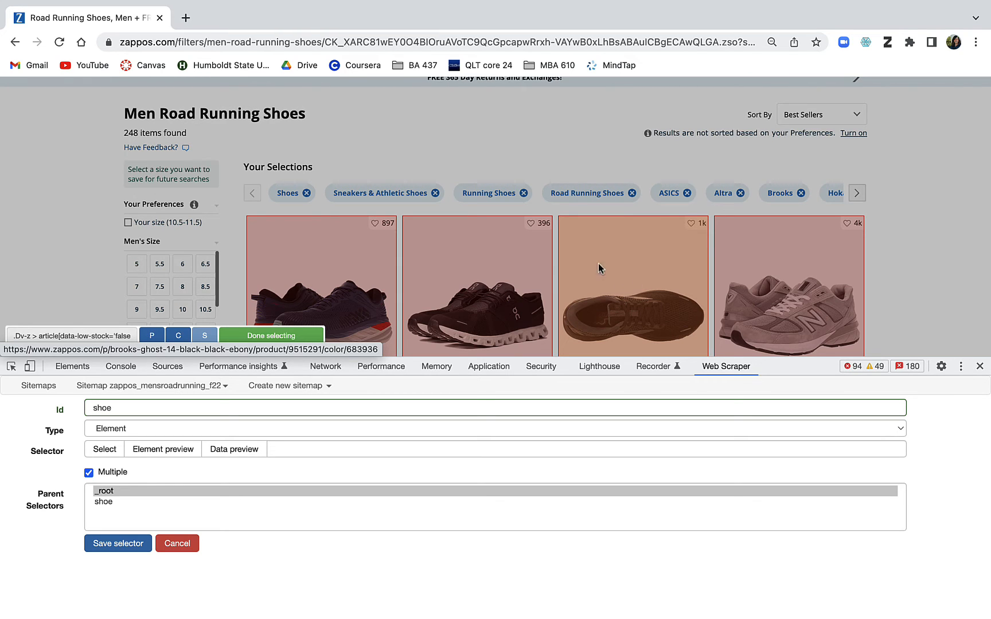
pyautogui.click(284, 336)
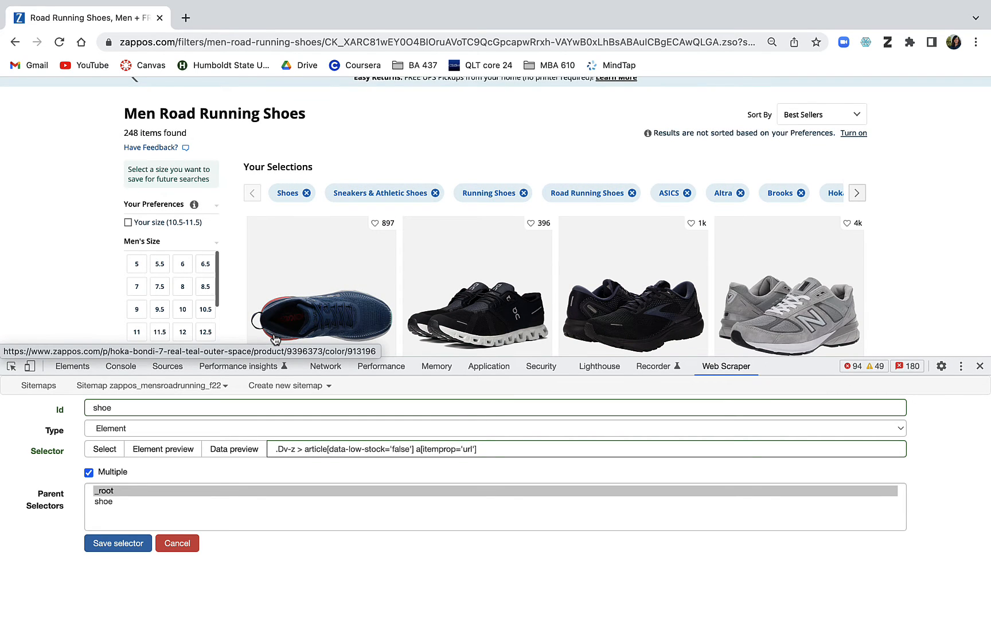
pyautogui.click(118, 544)
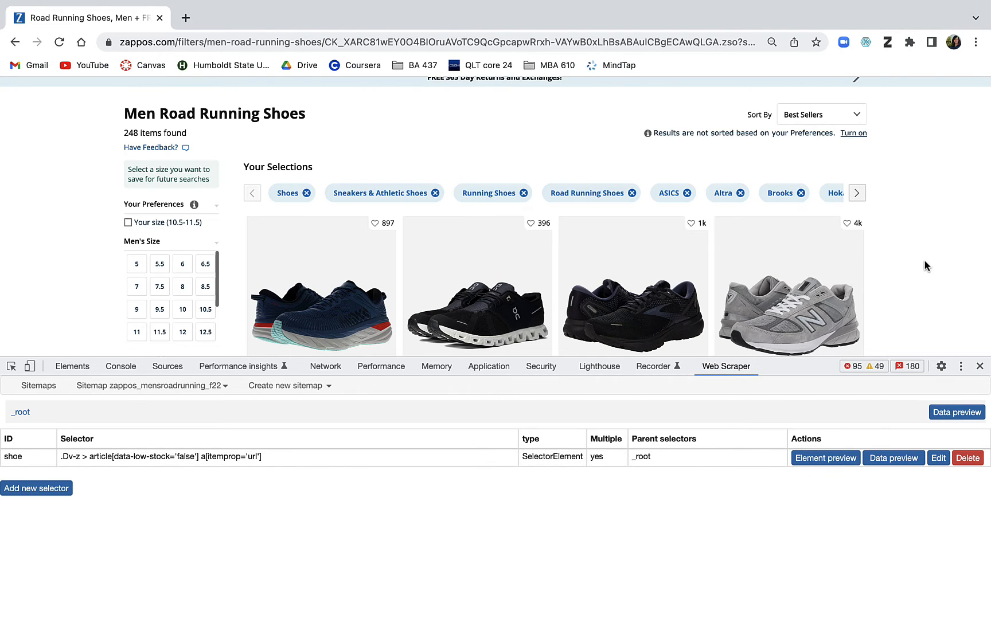
# - Examine the Hoka Bondi 7 product page, including its color options, and return to the results listing
pyautogui.scroll(-5, 924, 263)
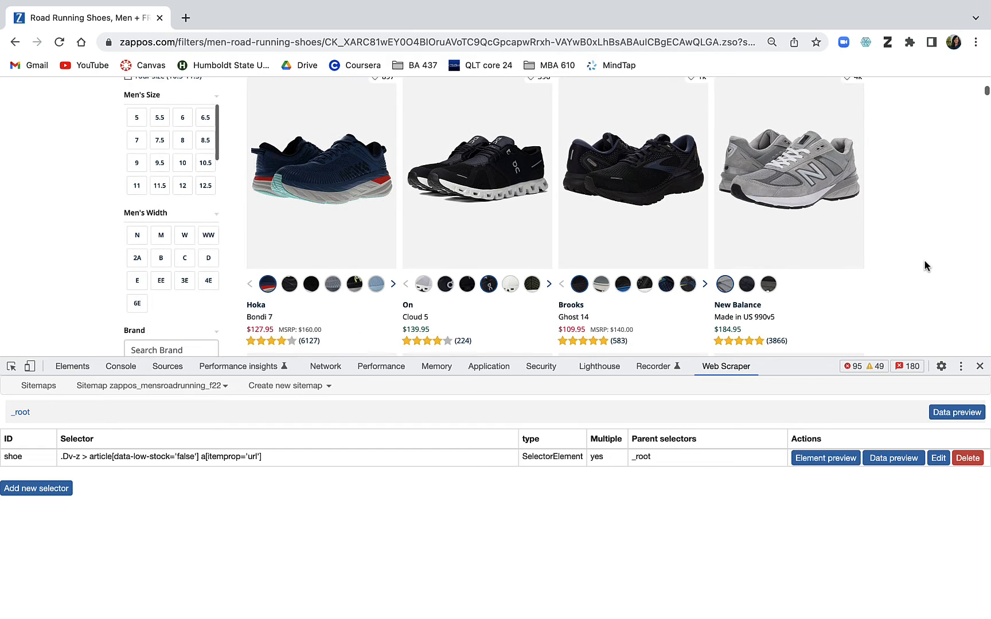
pyautogui.scroll(1, 924, 265)
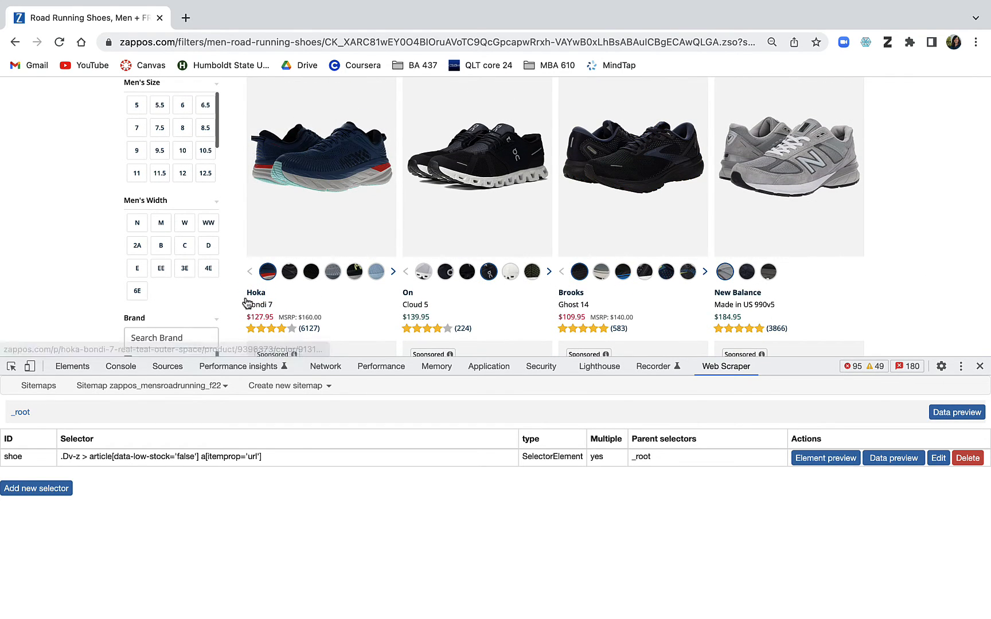
pyautogui.click(289, 272)
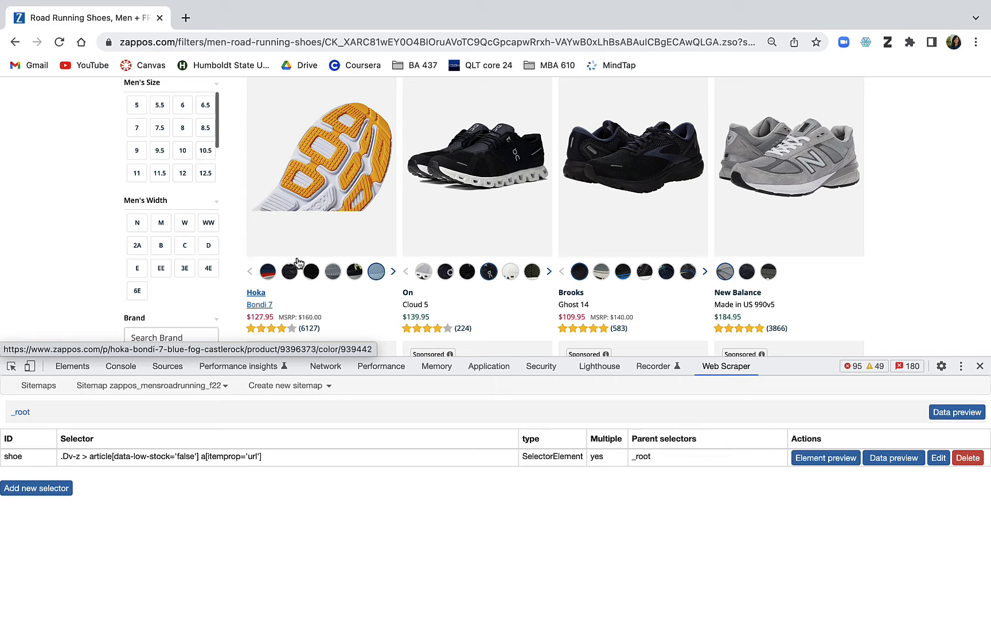
pyautogui.click(344, 298)
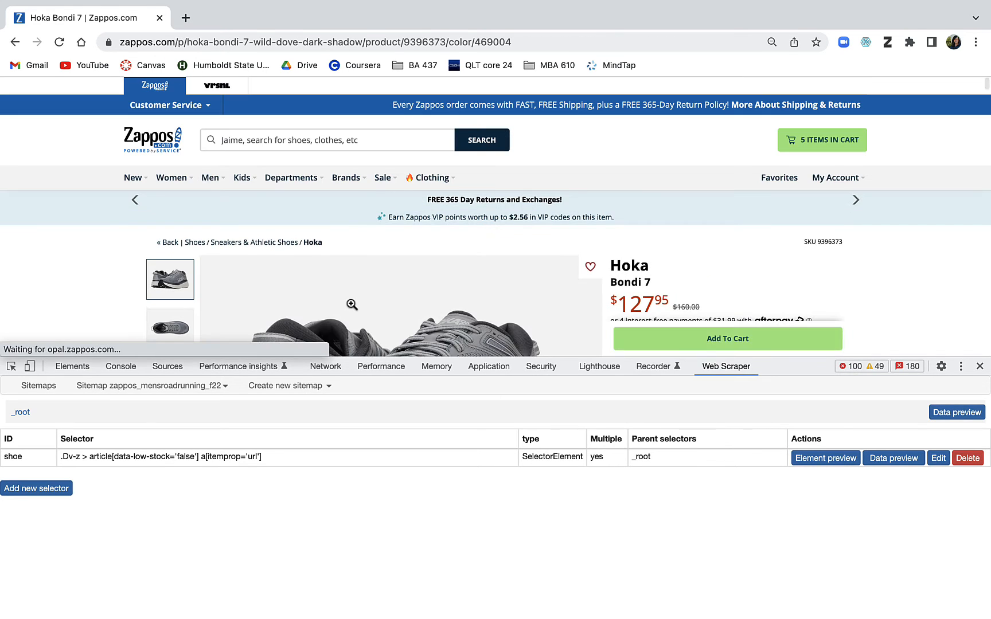
pyautogui.scroll(-3, 351, 304)
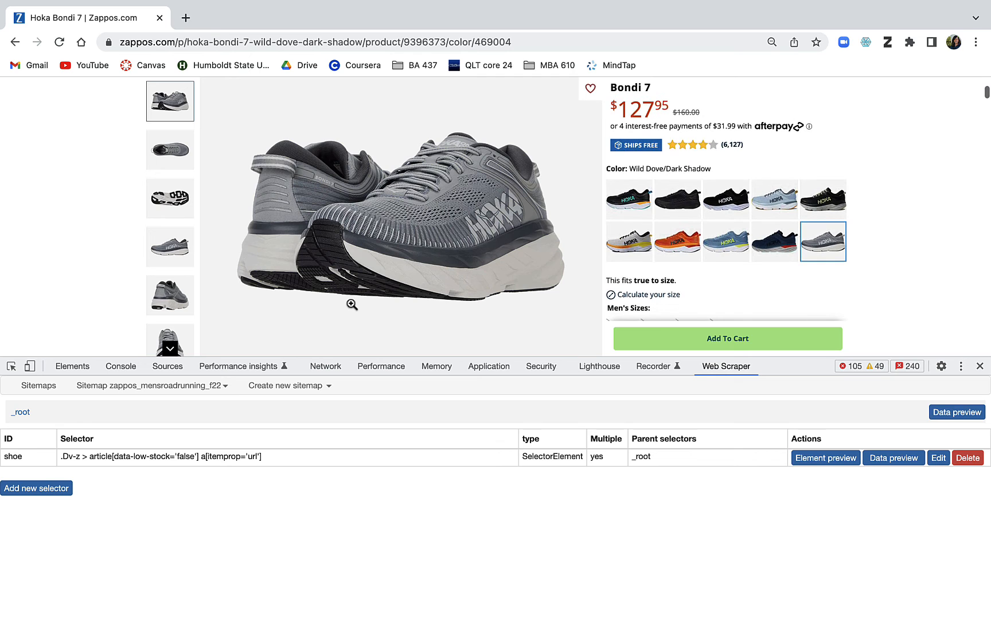
pyautogui.scroll(-3, 352, 305)
pyautogui.scroll(7, 352, 305)
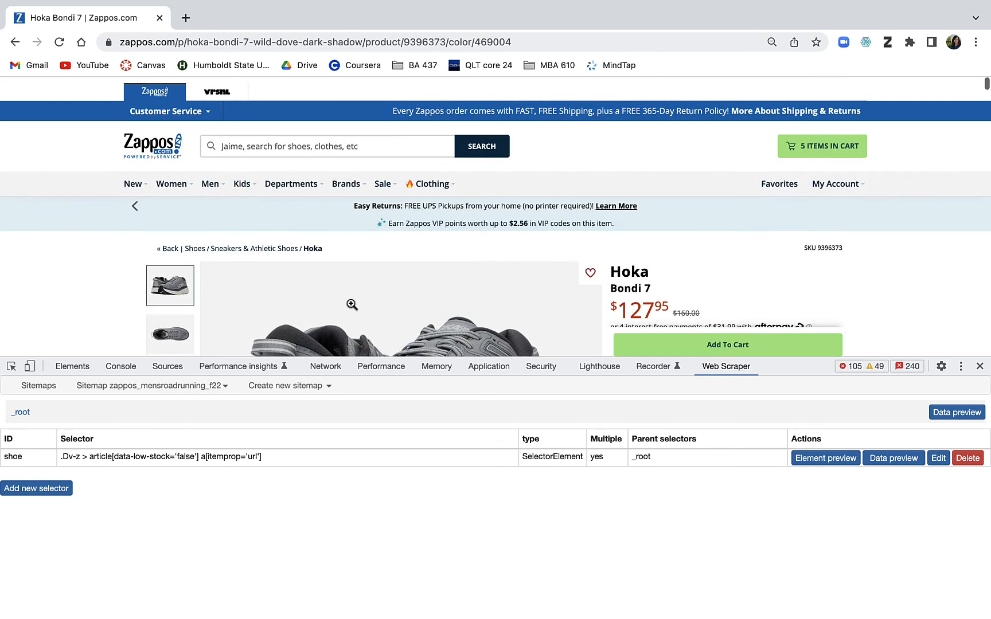
pyautogui.click(15, 44)
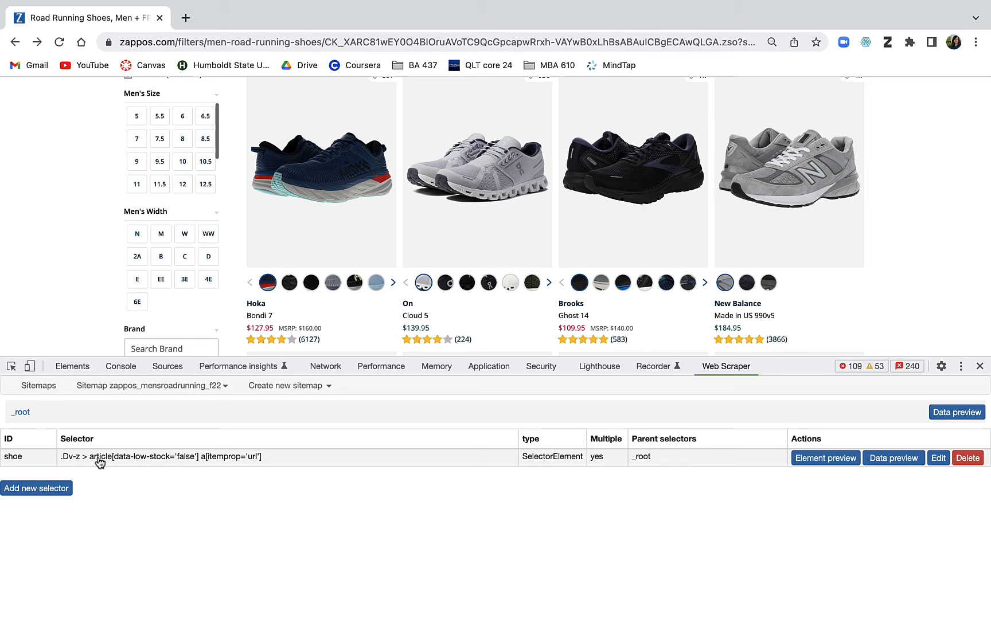
# - Add a selector inside shoe with the ID link to product and set its type to Link
pyautogui.click(14, 458)
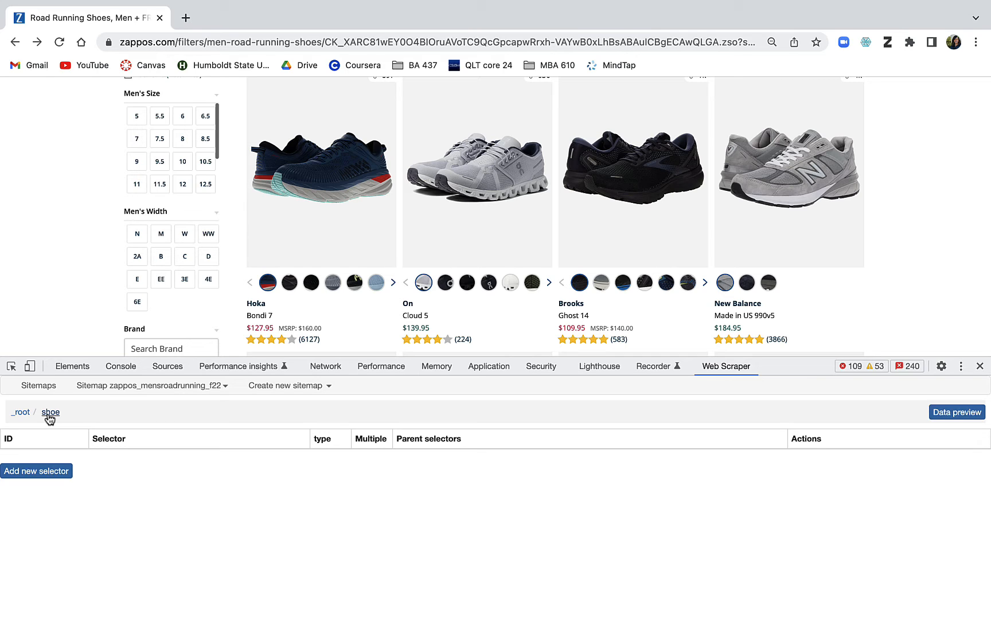
pyautogui.click(36, 473)
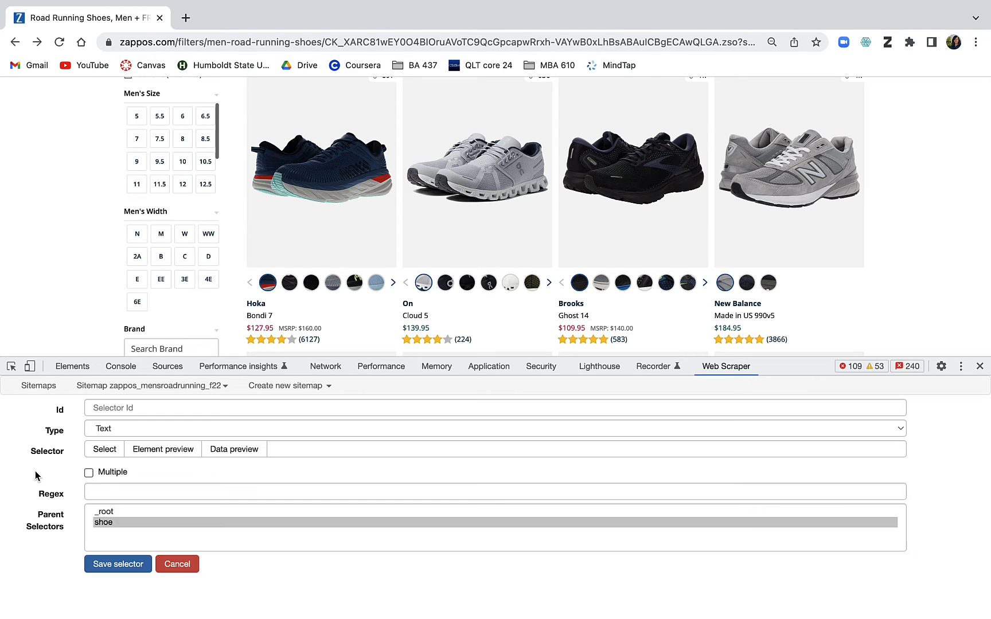
pyautogui.click(94, 407)
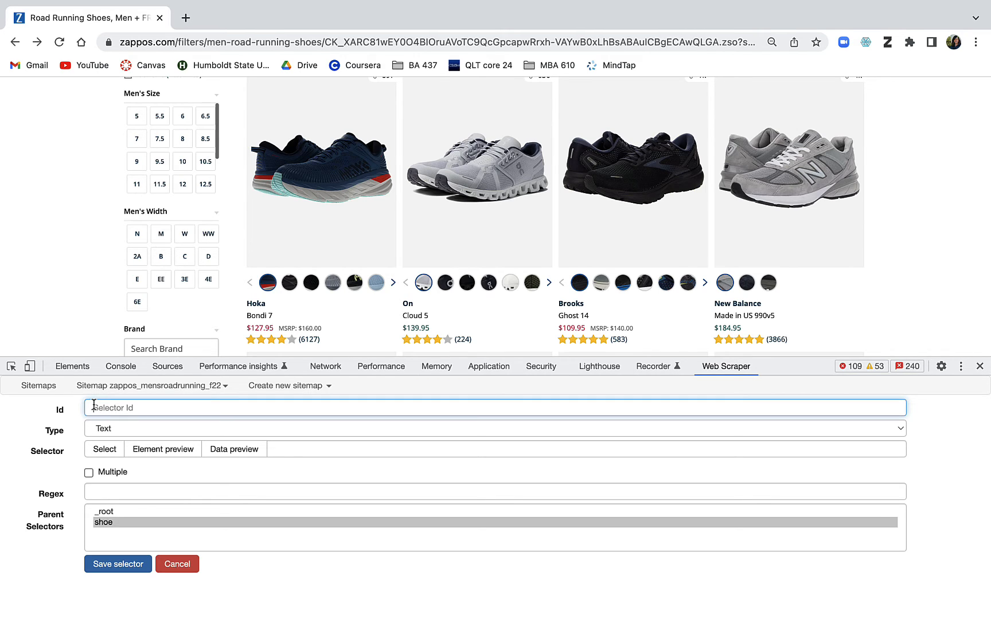
pyautogui.write('lin')
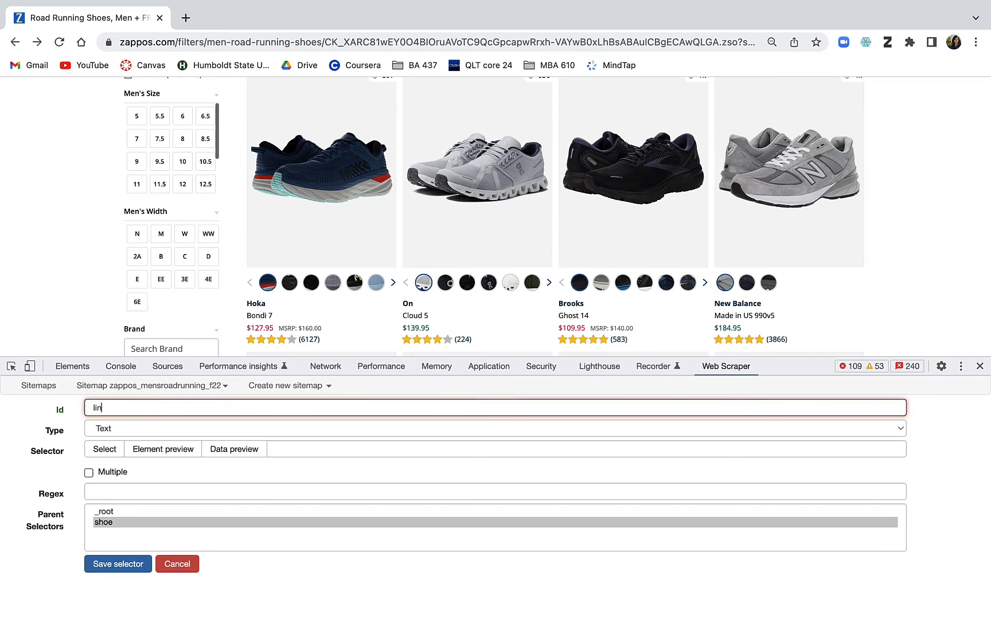
pyautogui.write('k to product')
pyautogui.click(104, 428)
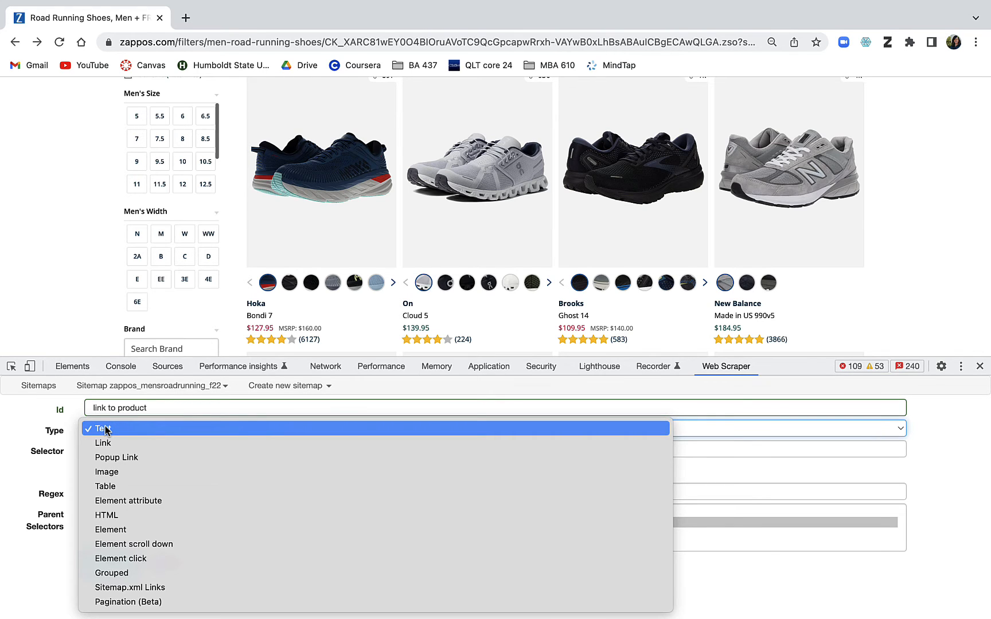
pyautogui.click(109, 443)
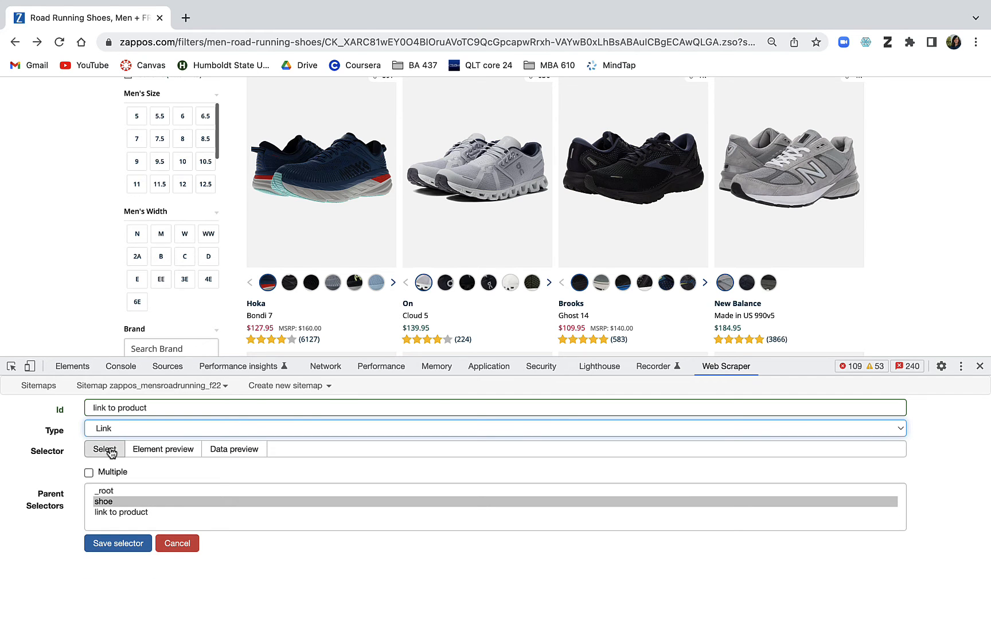
# - Pick the whole Hoka Bondi 7 card as the link to product selector's element and save the selector
pyautogui.click(109, 450)
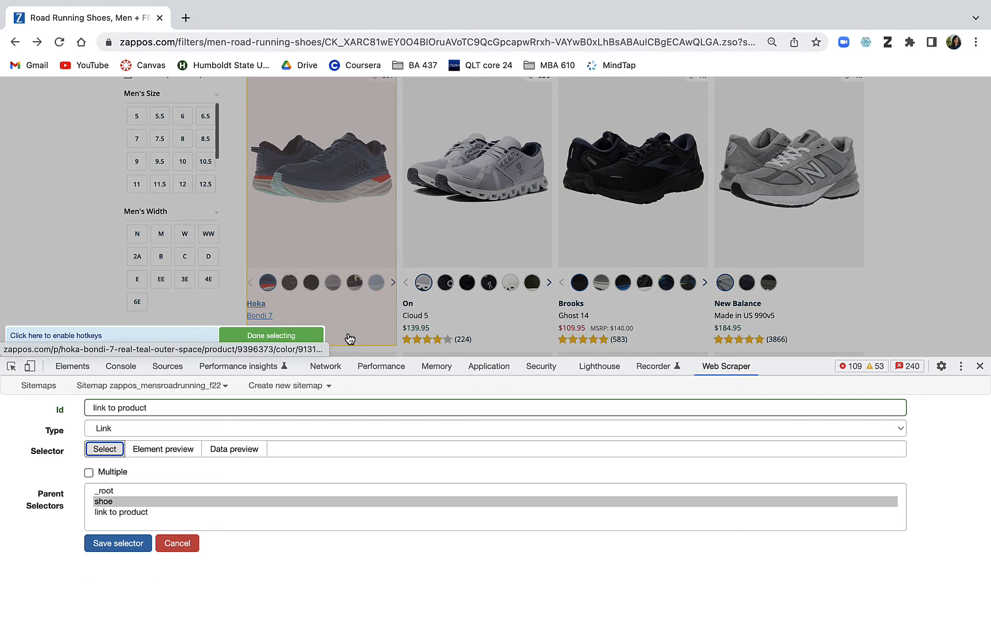
pyautogui.click(350, 339)
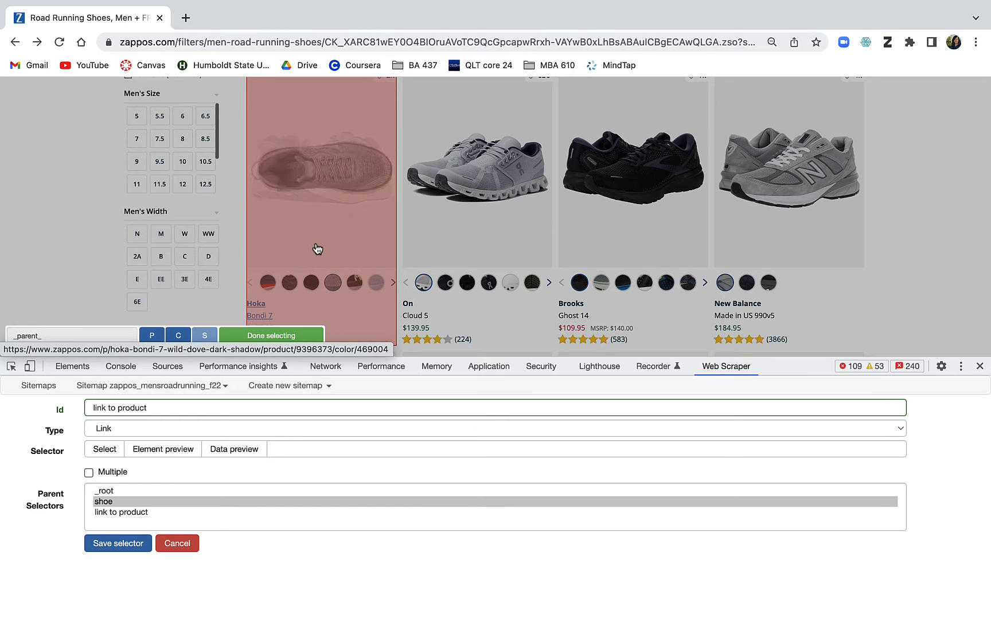
pyautogui.click(270, 339)
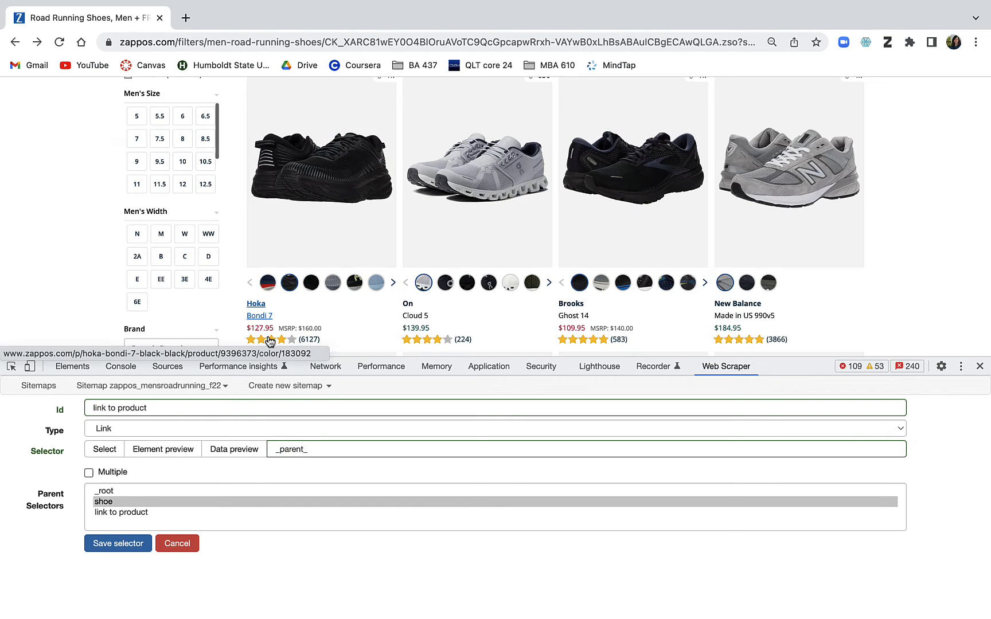
pyautogui.click(118, 548)
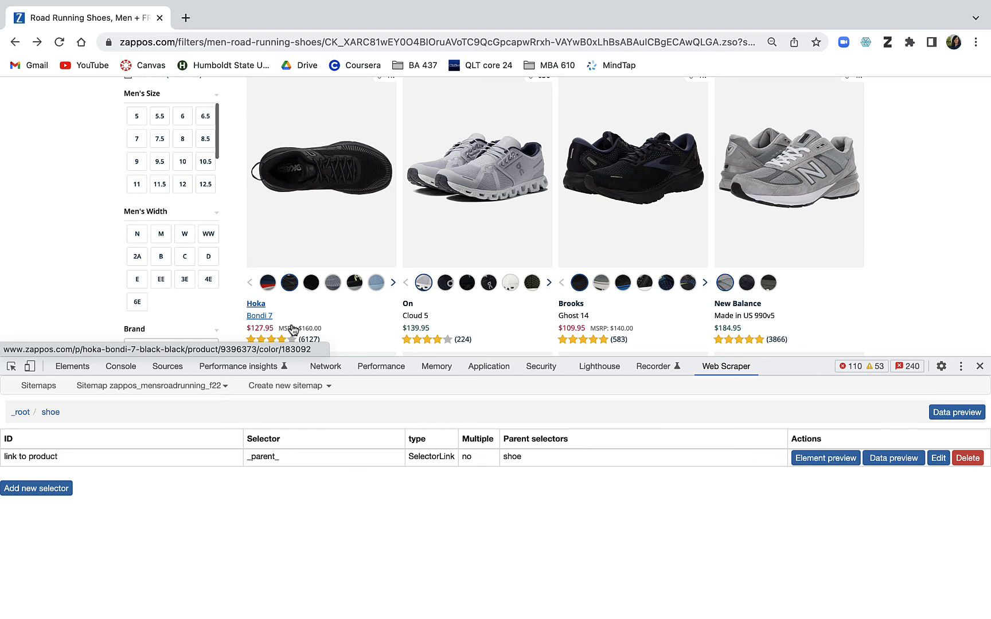
# - Open the Hoka Bondi 7 product page and examine its content down to the size, width and arch support survey breakdowns
pyautogui.click(344, 316)
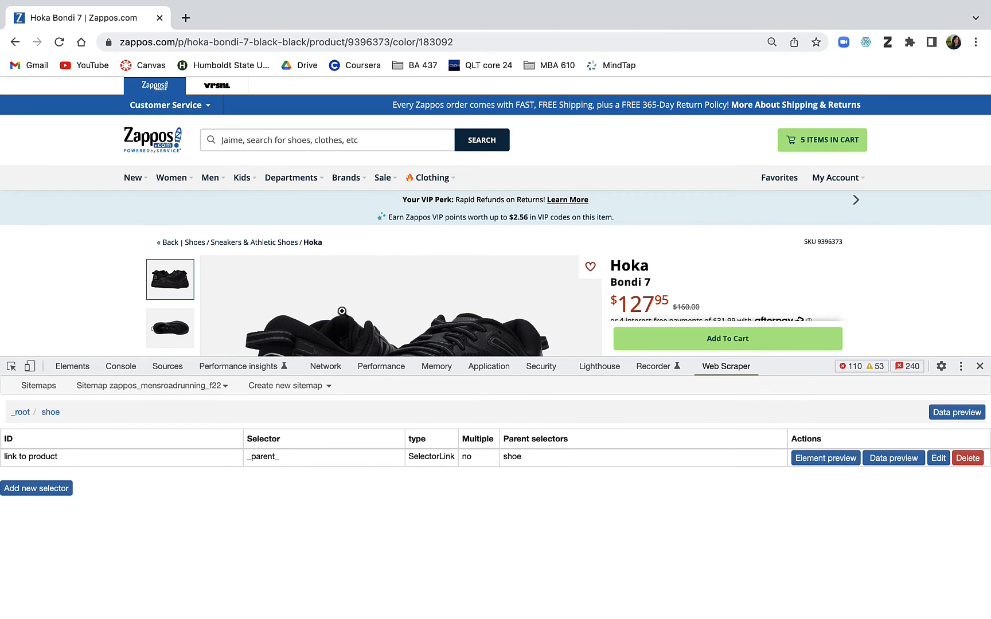
pyautogui.scroll(-5, 470, 243)
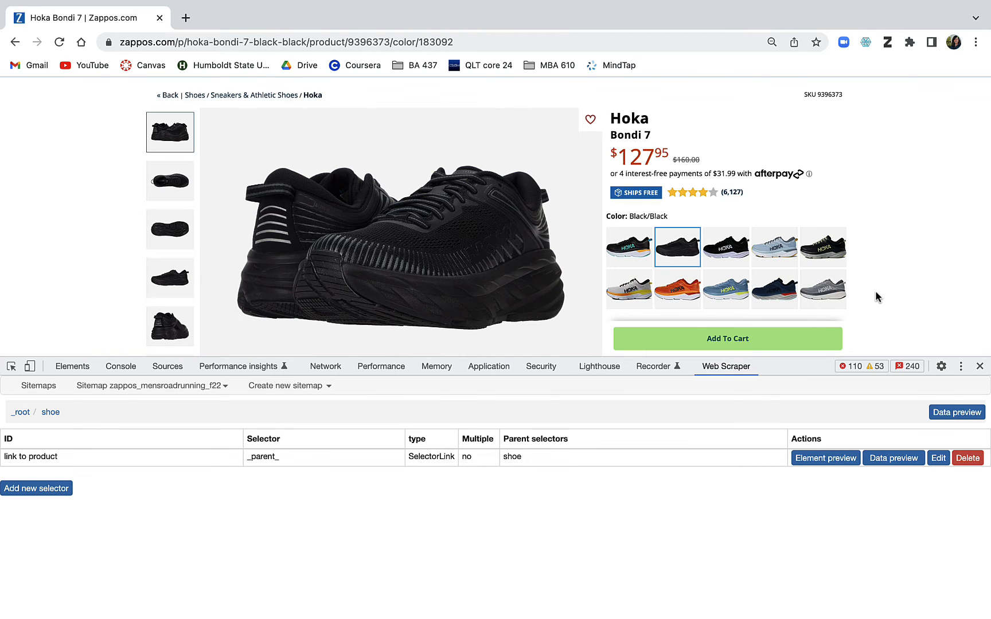
pyautogui.scroll(-10, 875, 291)
pyautogui.scroll(-15, 875, 296)
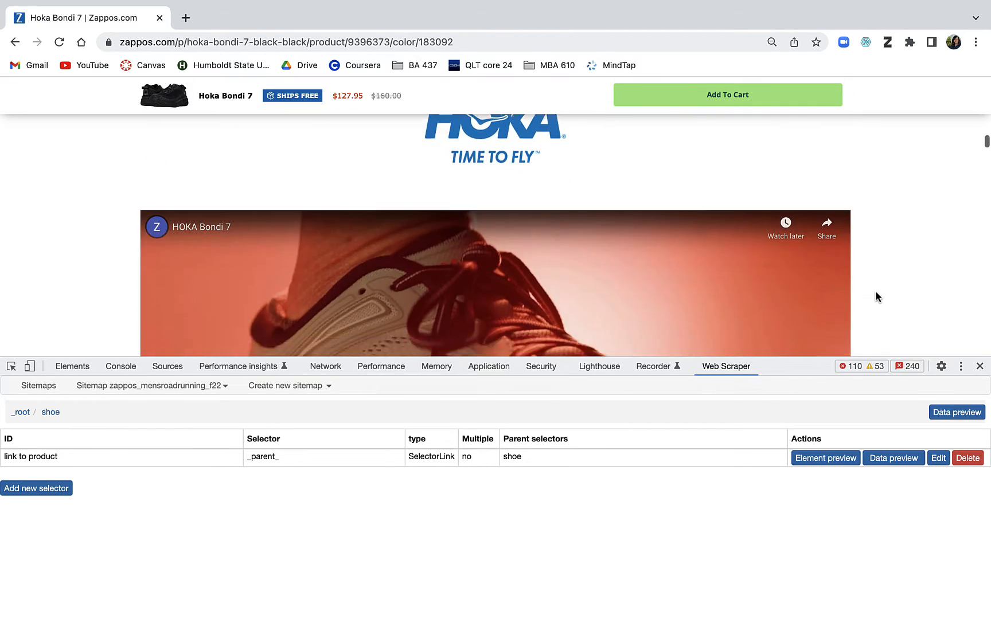
pyautogui.scroll(-15, 874, 296)
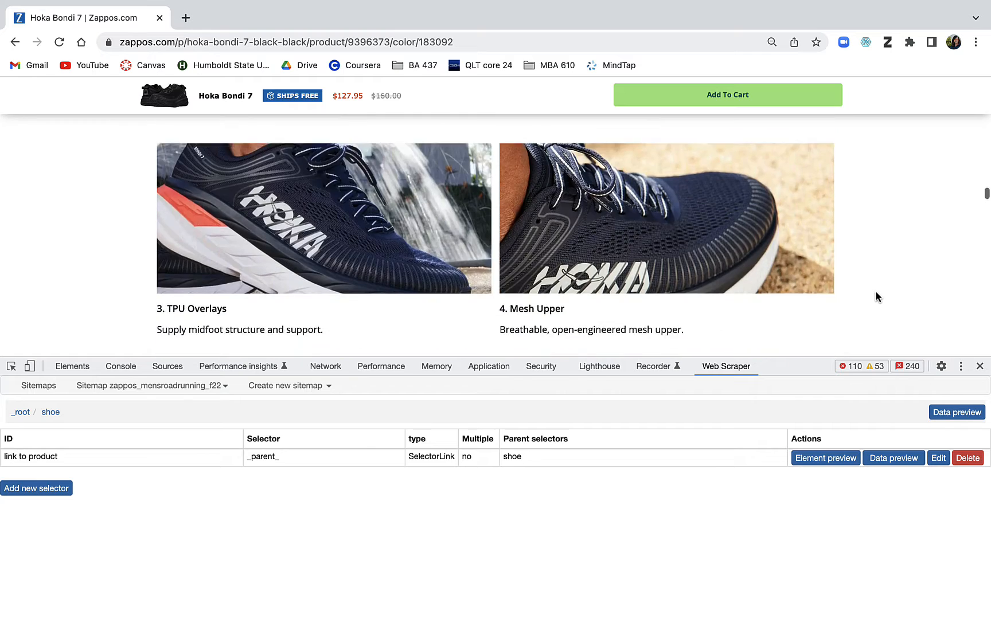
pyautogui.scroll(-15, 875, 296)
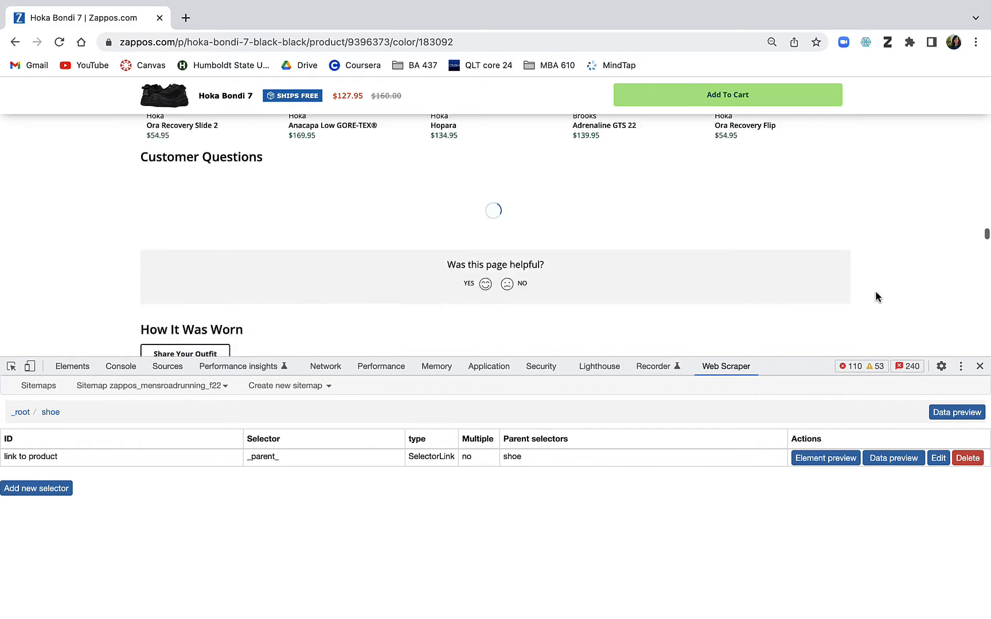
pyautogui.scroll(4, 875, 296)
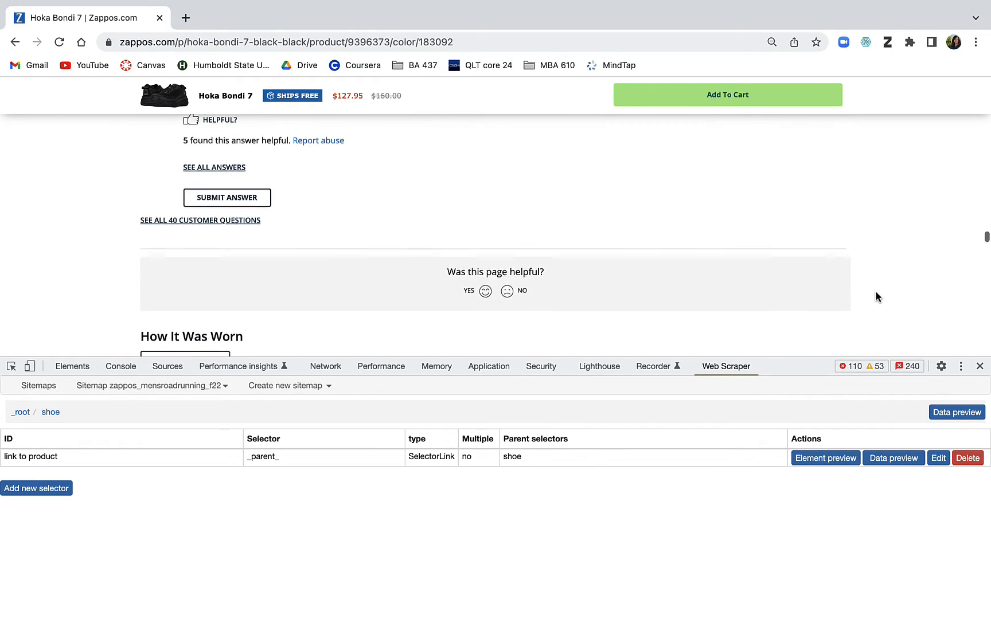
pyautogui.scroll(-10, 874, 297)
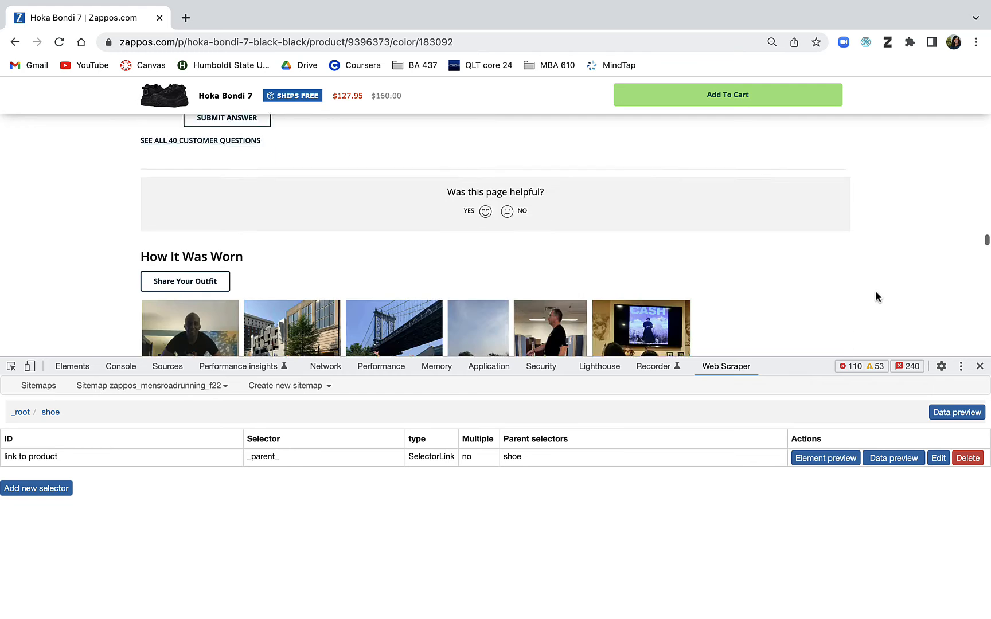
pyautogui.scroll(-1, 875, 297)
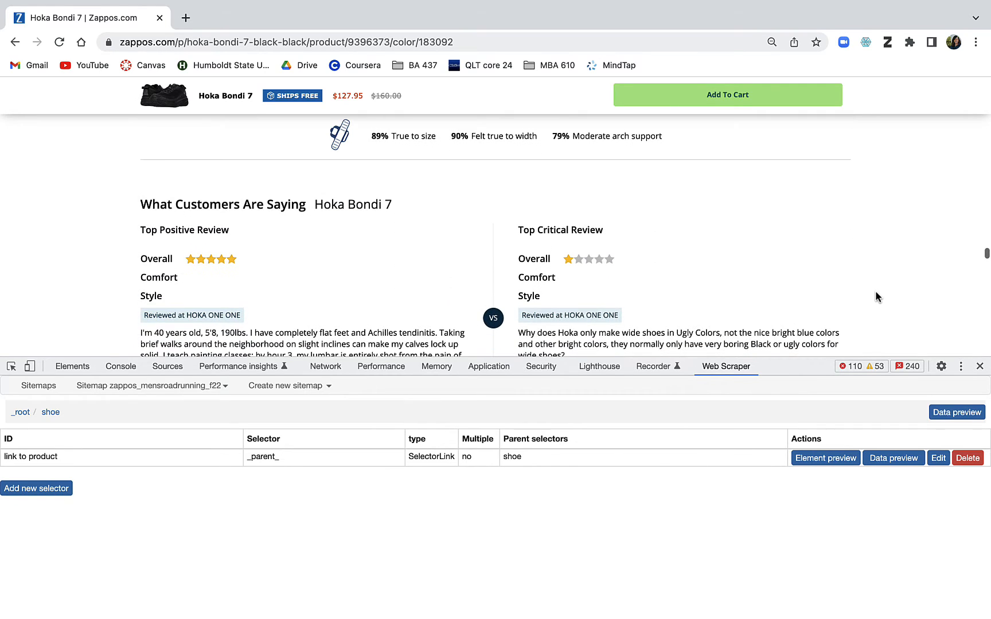
pyautogui.moveTo(377, 141)
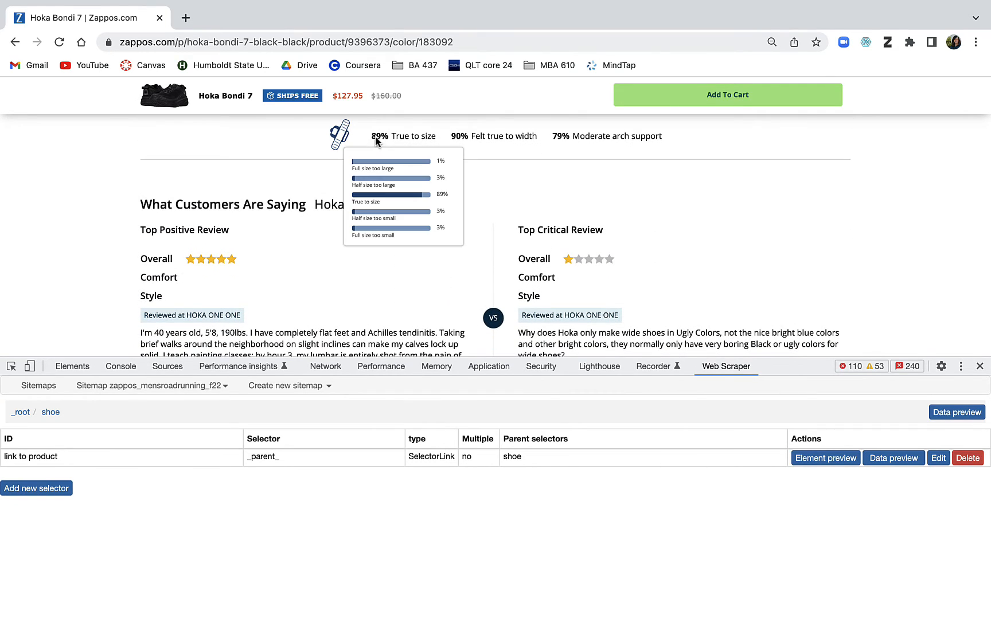
pyautogui.moveTo(454, 144)
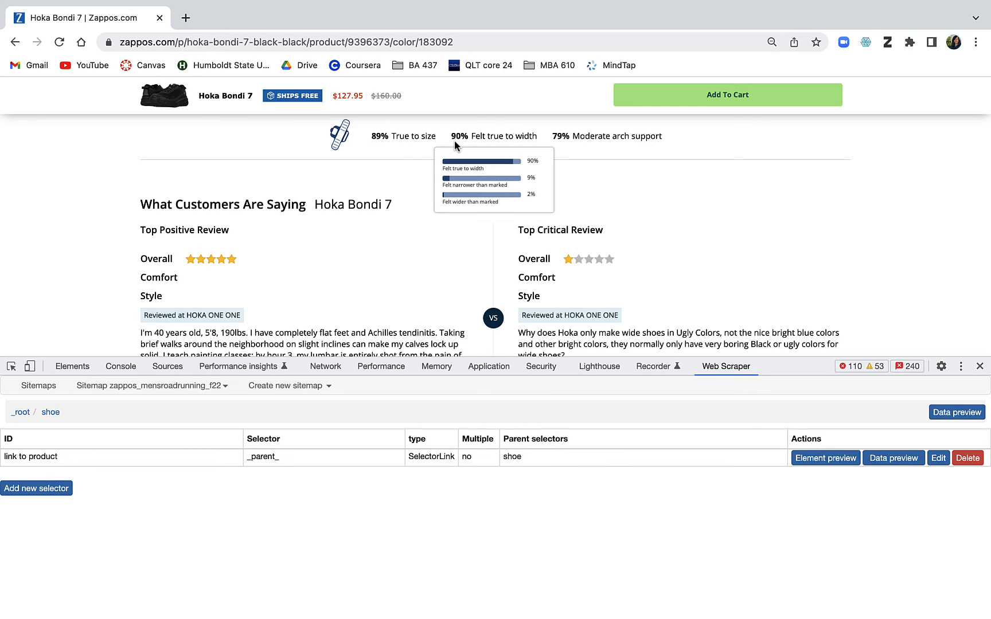
pyautogui.moveTo(560, 143)
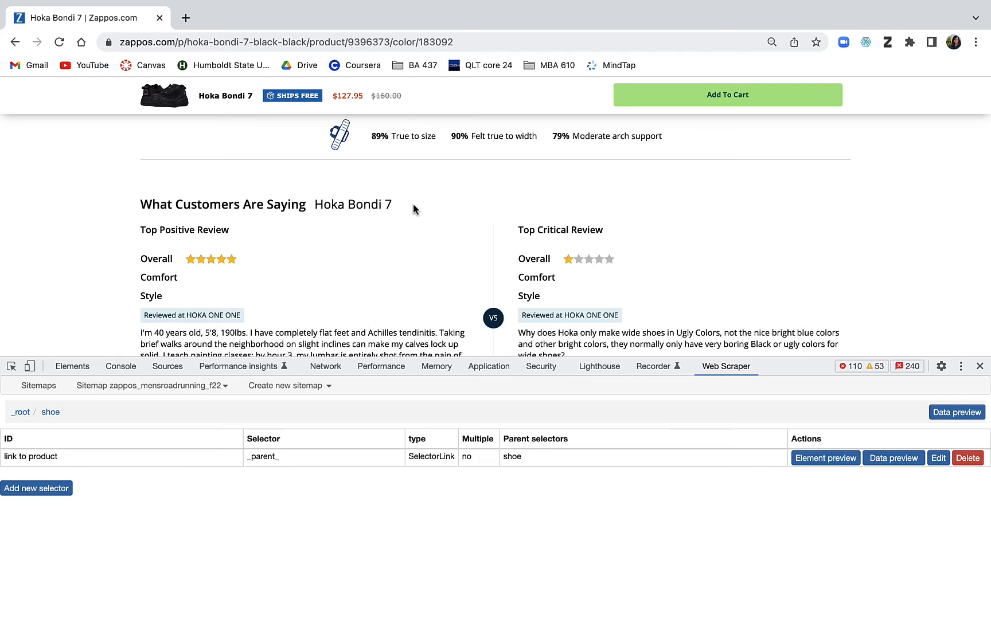
# - Examine the Hoka Bondi 7 customer reviews, including their overall, comfort and style ratings, and dismiss the system update notification
pyautogui.scroll(-10, 413, 203)
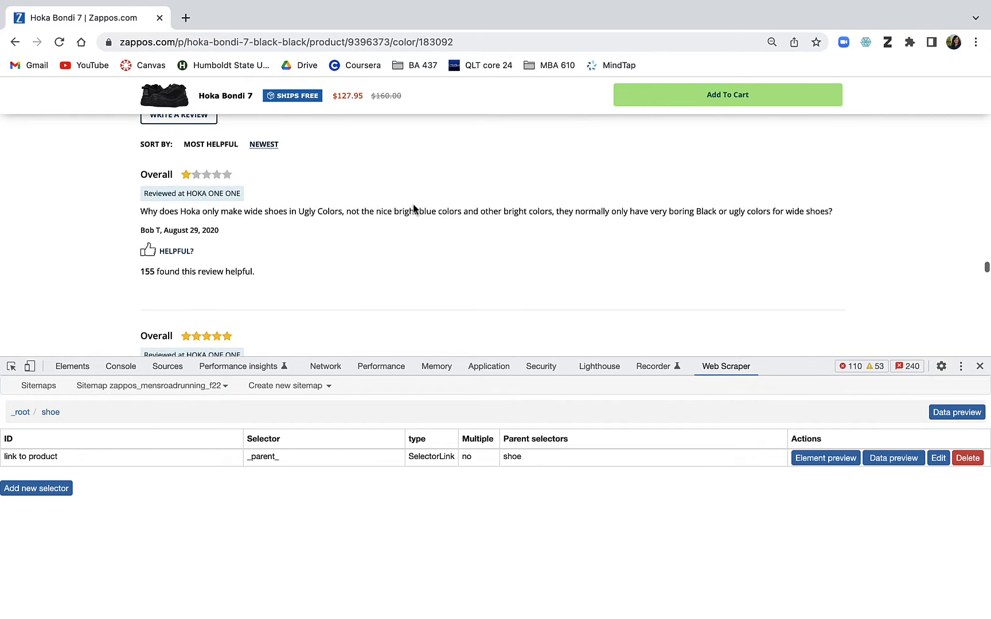
pyautogui.scroll(-6, 413, 208)
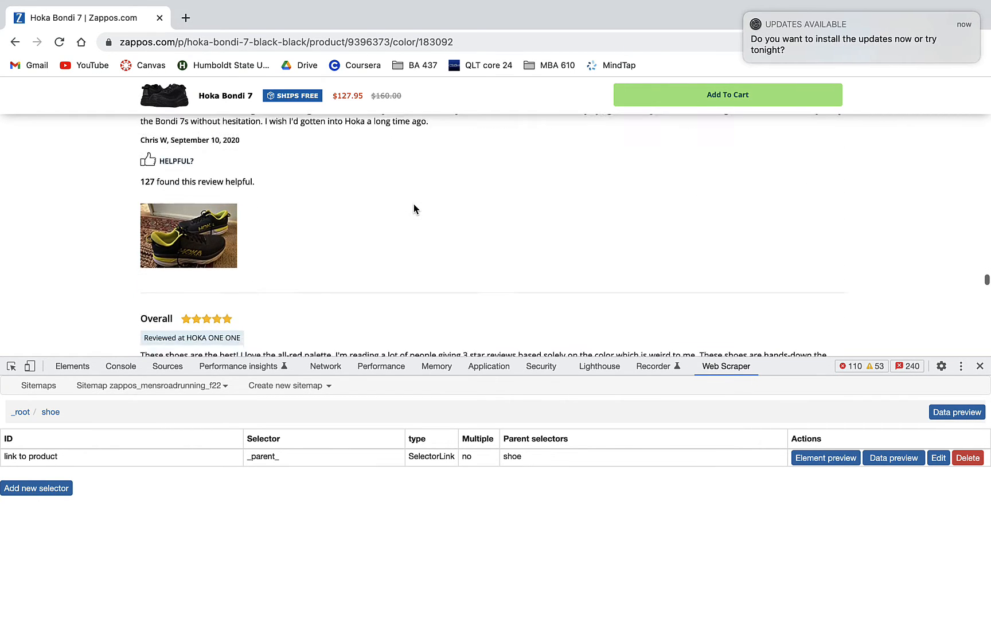
pyautogui.scroll(-2, 415, 209)
pyautogui.scroll(-4, 416, 210)
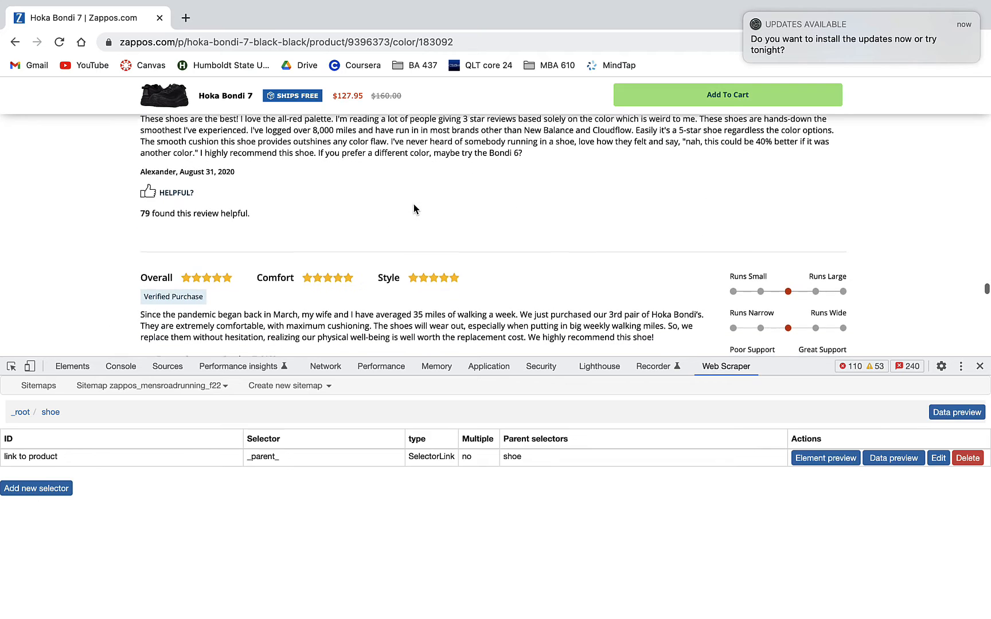
pyautogui.scroll(3, 414, 208)
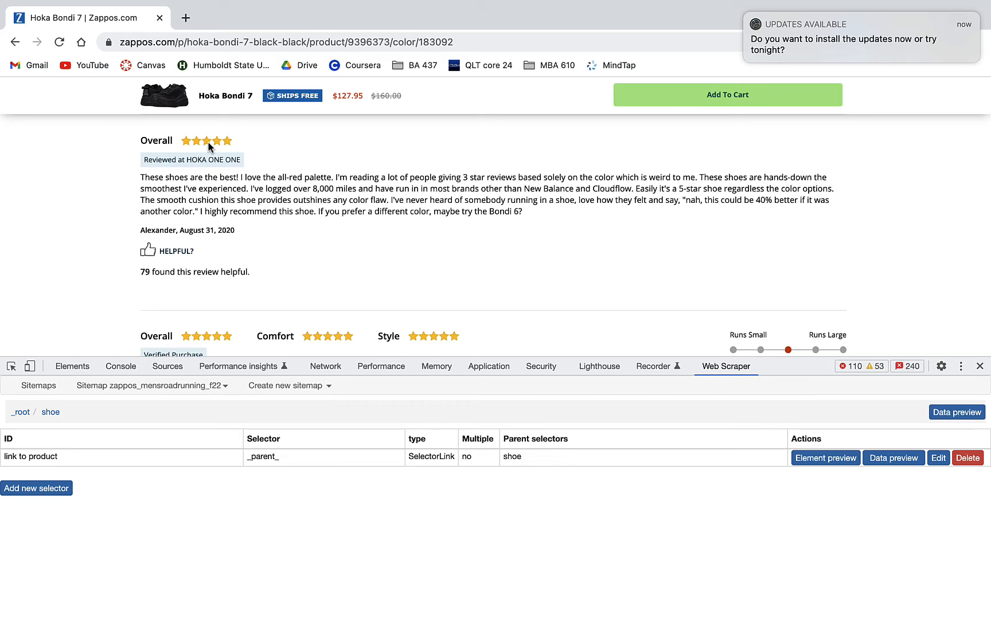
pyautogui.scroll(-2, 234, 272)
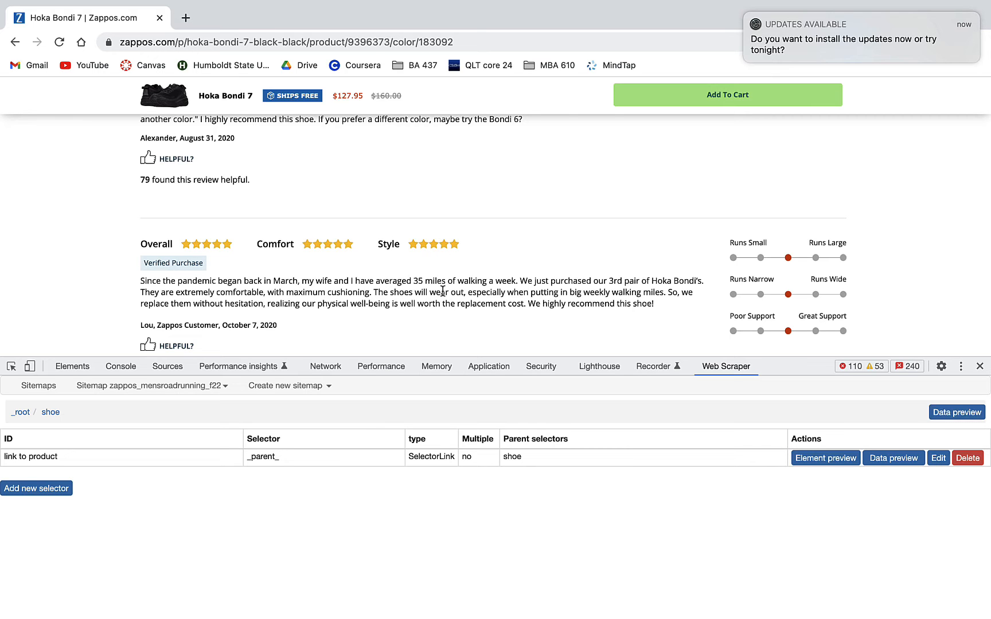
pyautogui.scroll(-8, 443, 291)
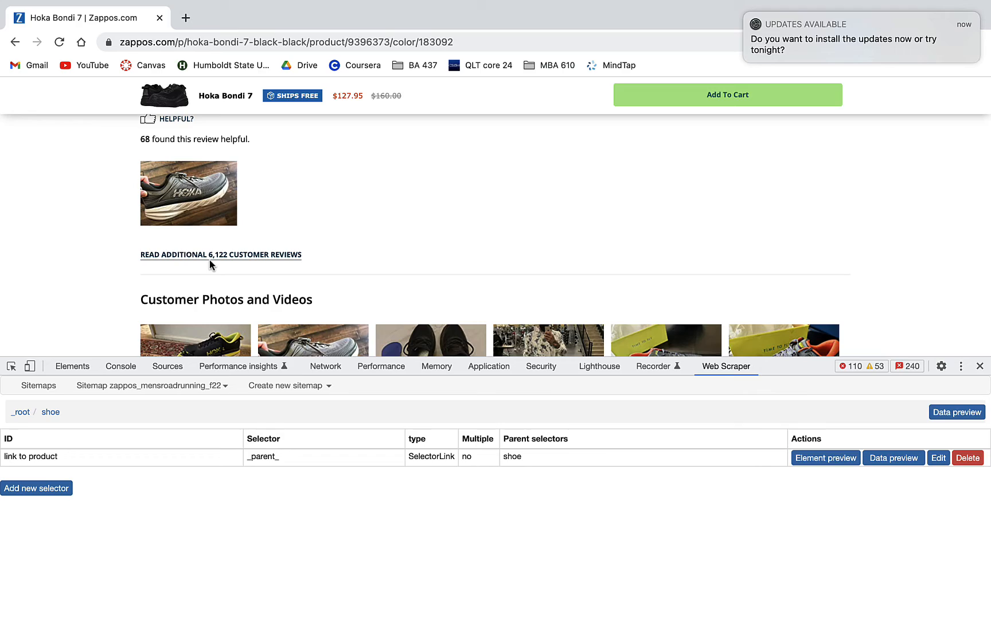
pyautogui.scroll(20, 386, 208)
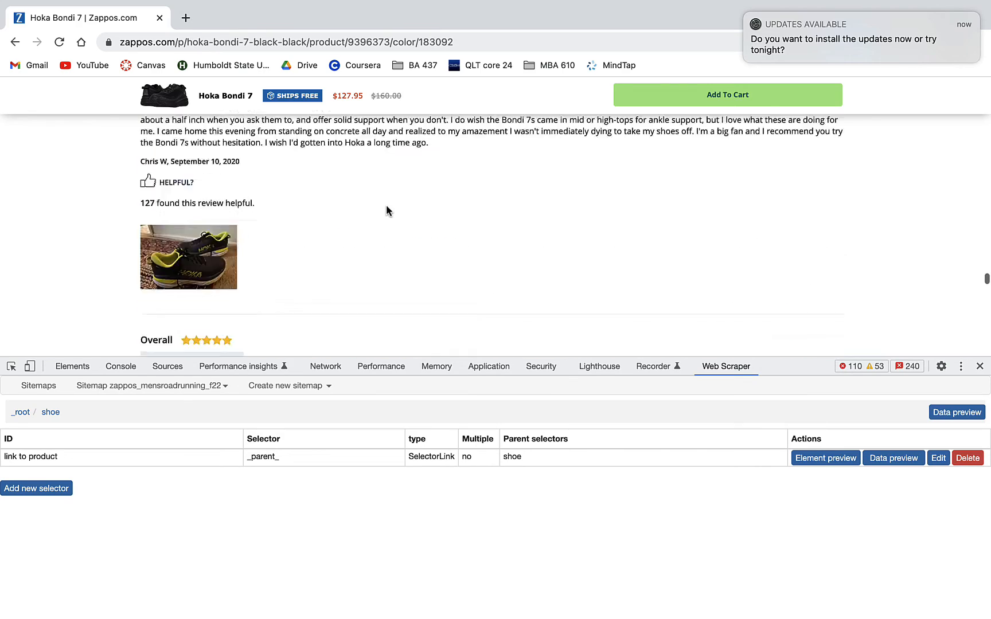
pyautogui.scroll(15, 387, 207)
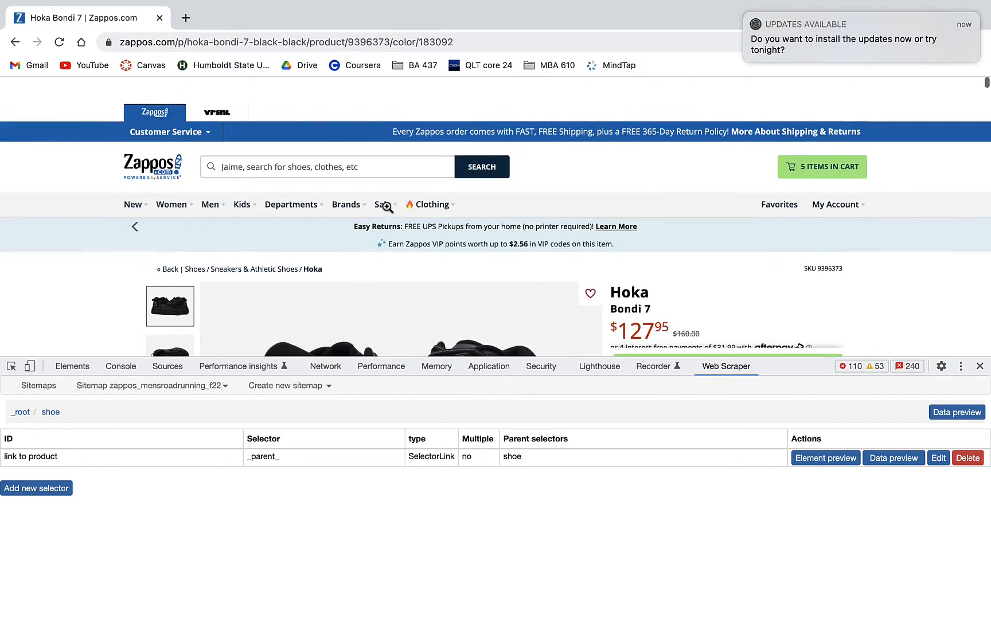
pyautogui.click(746, 19)
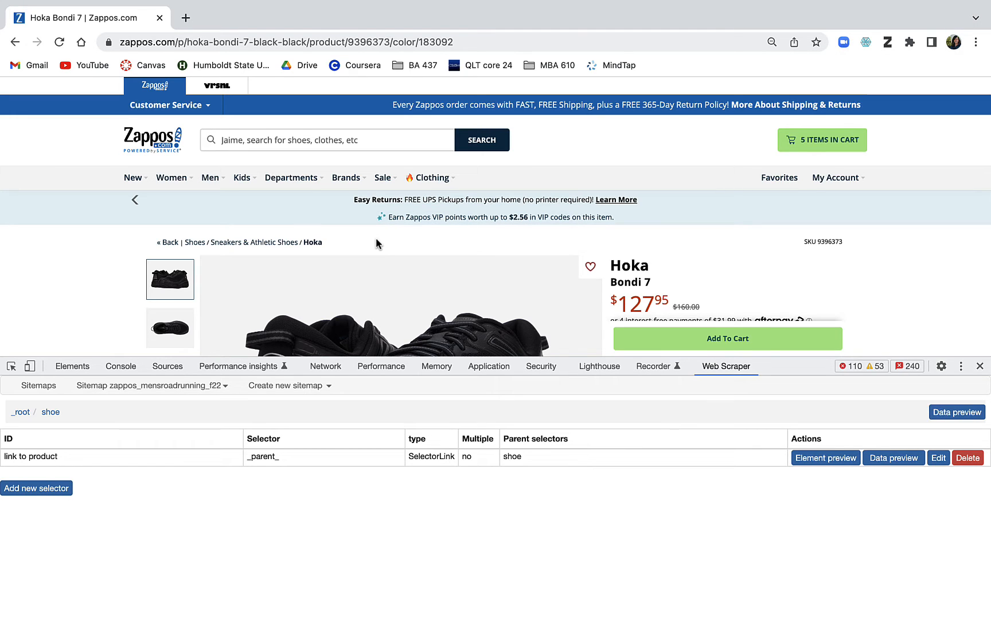
# - Open the link to product selector's level and start a new Text selector there with the ID brand
pyautogui.scroll(-3, 323, 278)
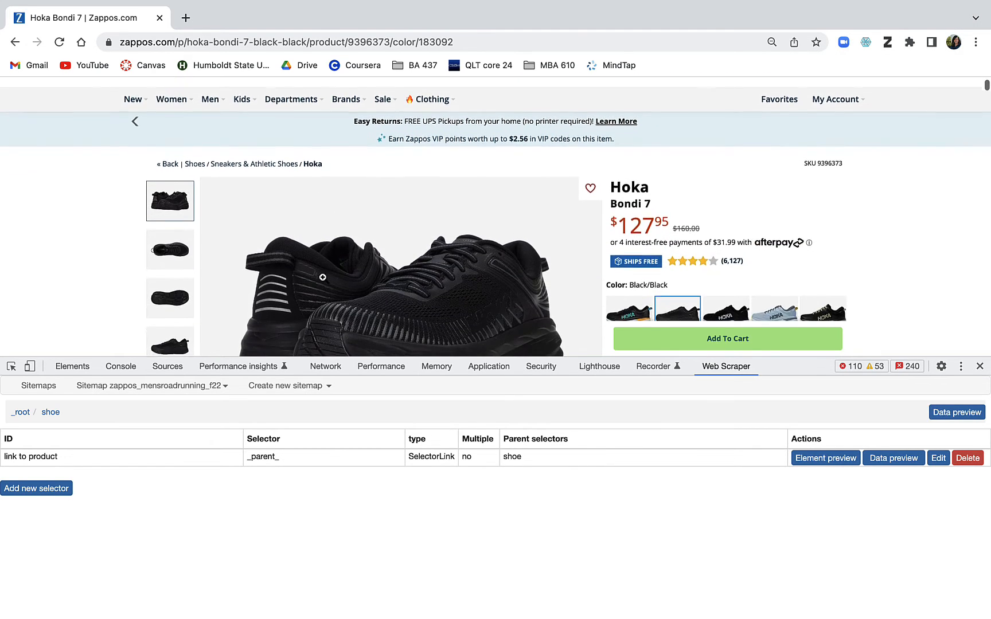
pyautogui.scroll(-2, 322, 278)
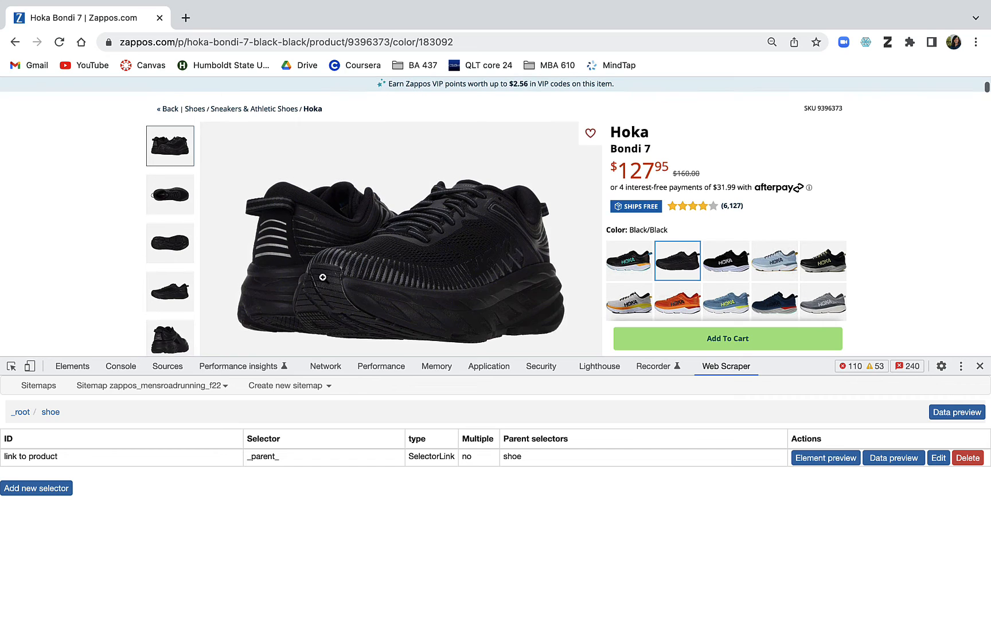
pyautogui.click(67, 458)
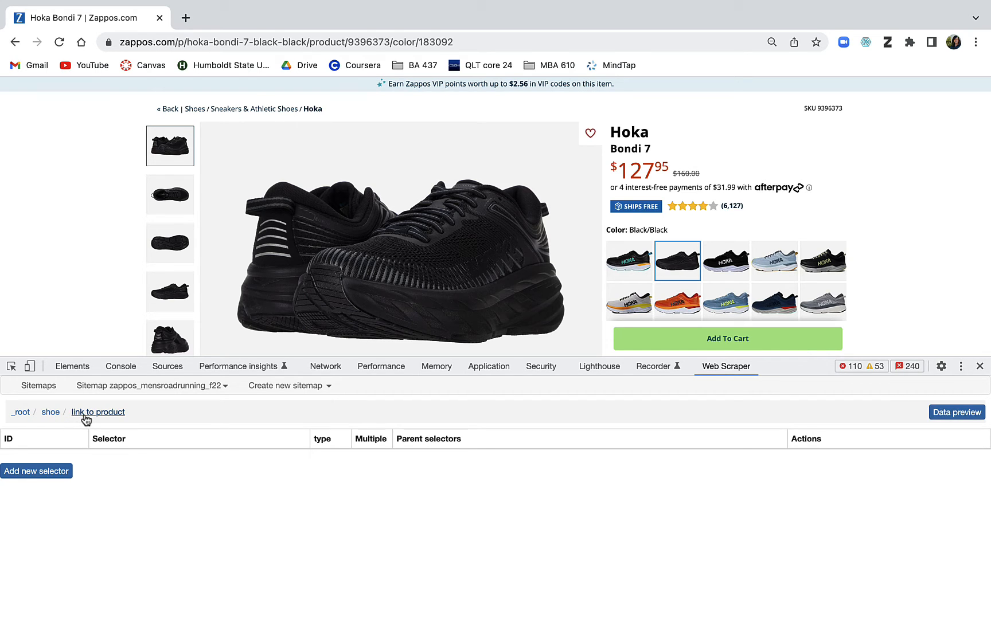
pyautogui.click(36, 471)
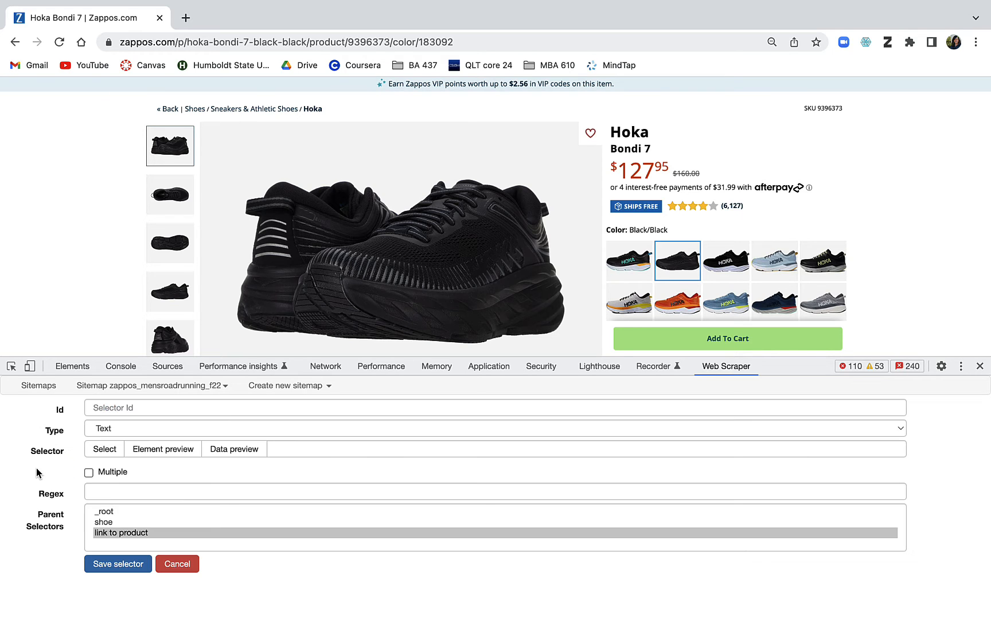
pyautogui.click(169, 409)
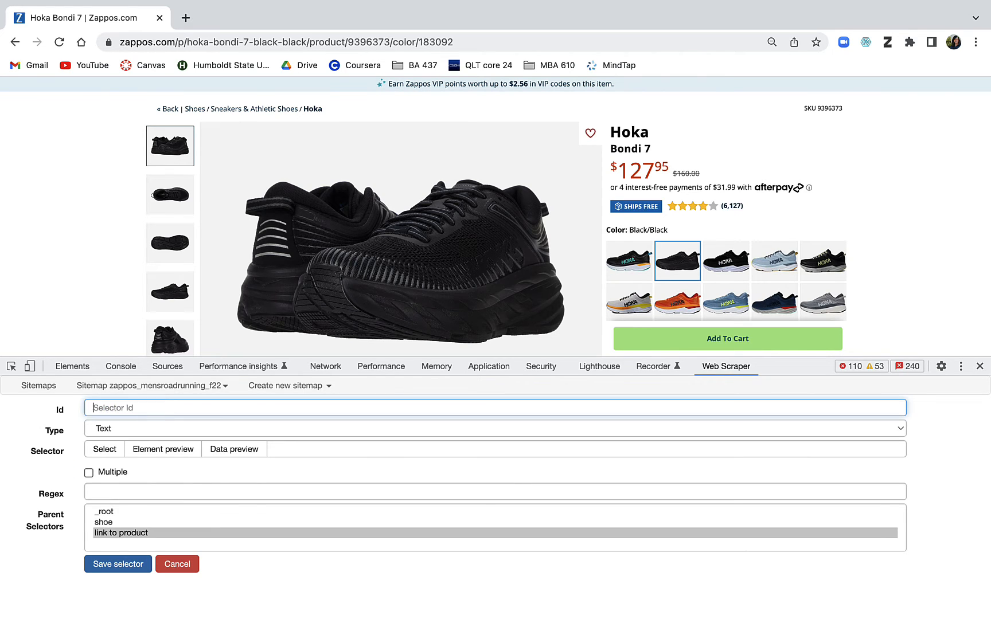
pyautogui.write('brand')
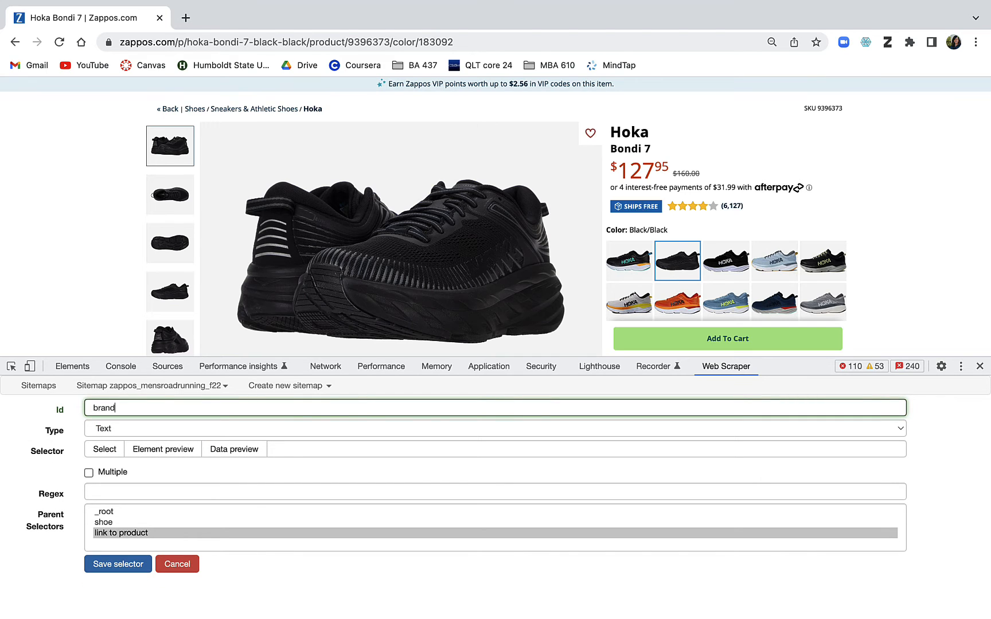
# - Pick the Hoka name above the model name as the brand selector's element, preview it and save the selector
pyautogui.click(114, 446)
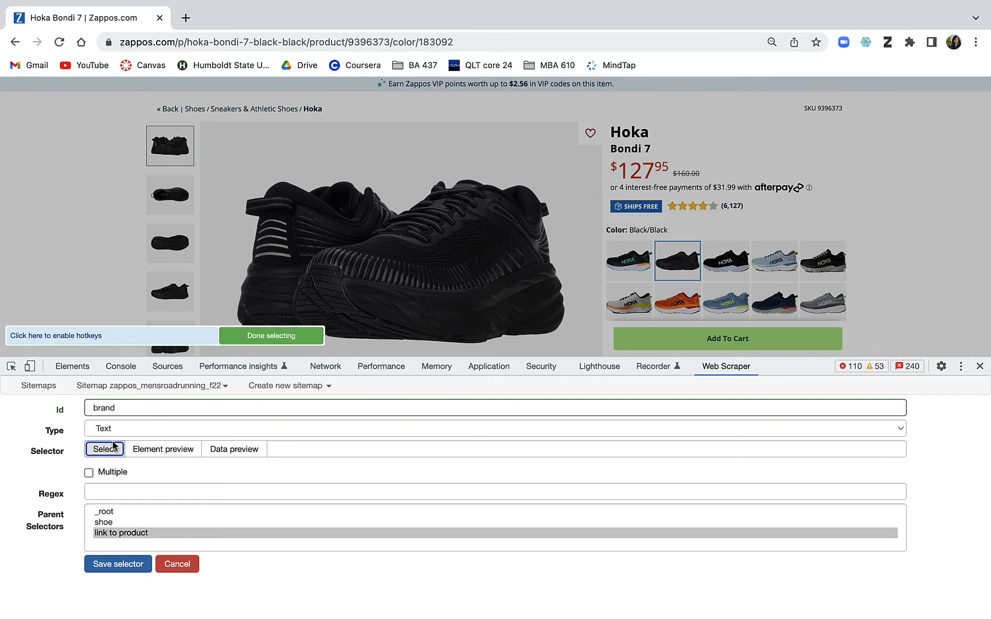
pyautogui.click(632, 135)
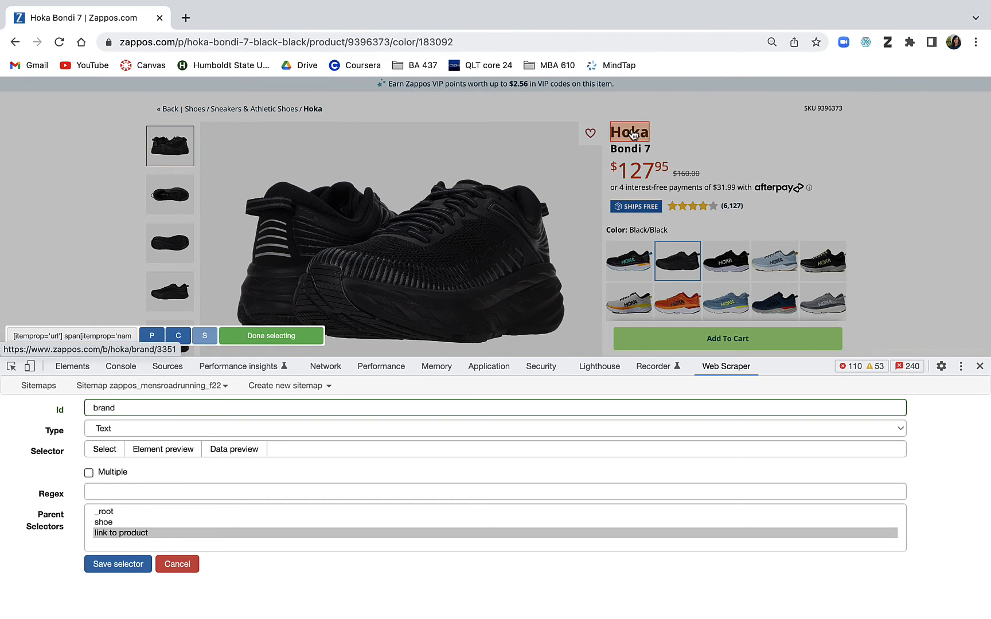
pyautogui.click(263, 342)
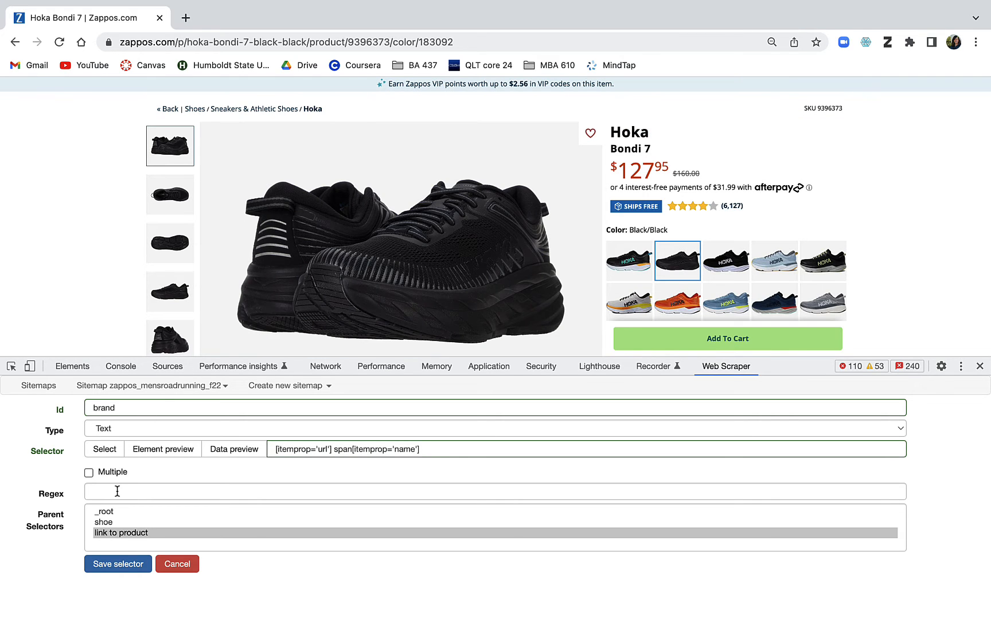
pyautogui.click(150, 452)
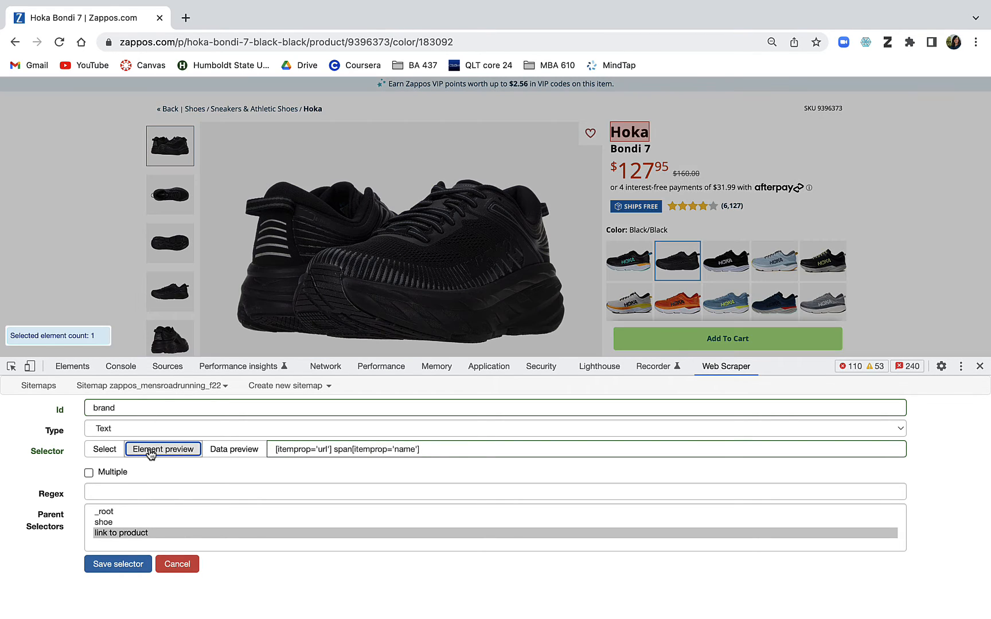
pyautogui.click(150, 453)
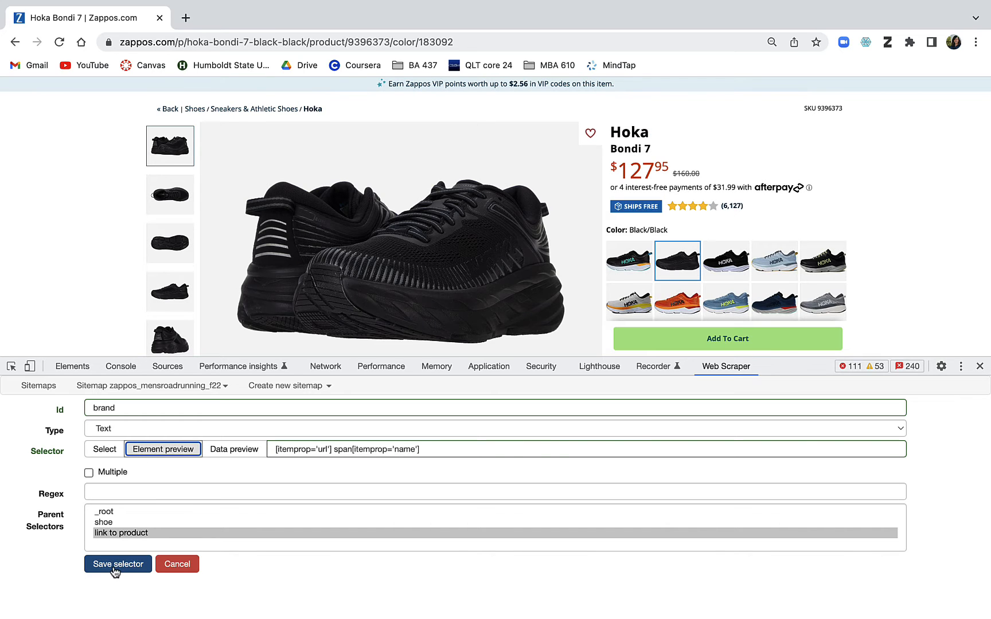
pyautogui.click(117, 565)
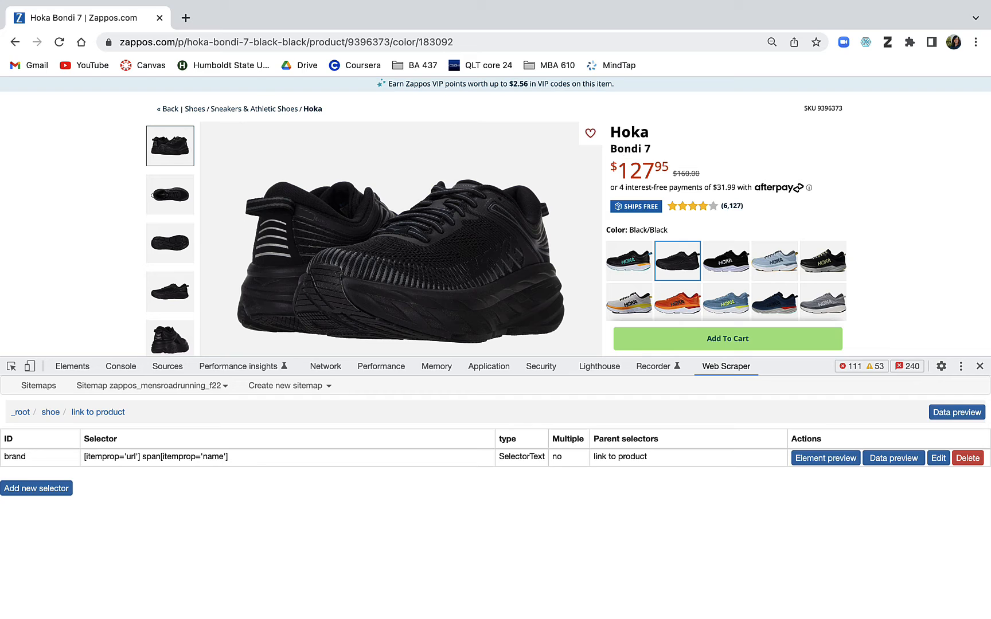
# - Add a Text selector with the ID model inside link to product, pick the Bondi 7 name as its element and save it
pyautogui.click(53, 491)
pyautogui.click(118, 408)
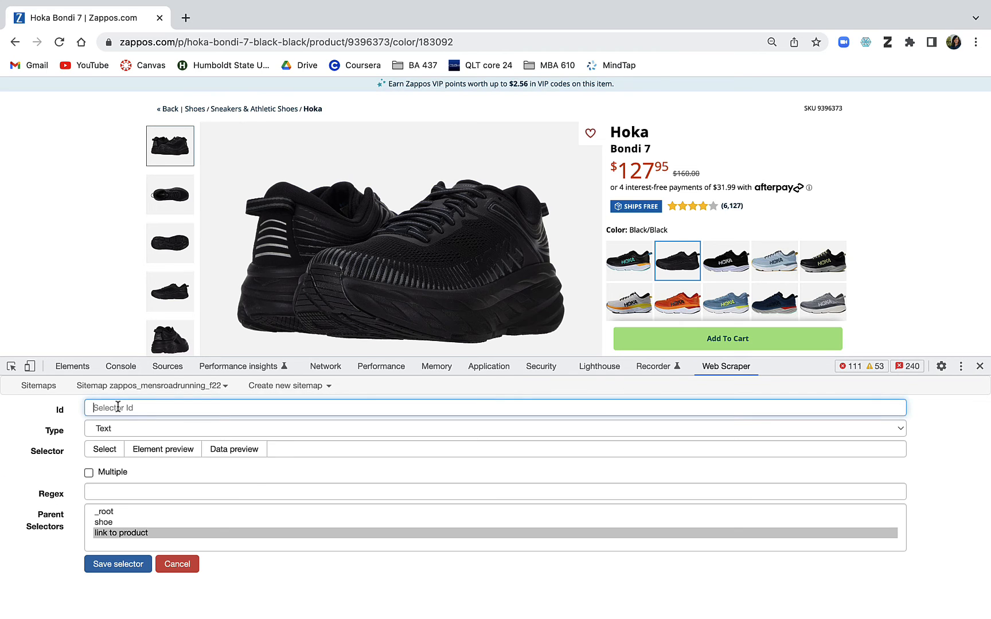
pyautogui.write('model')
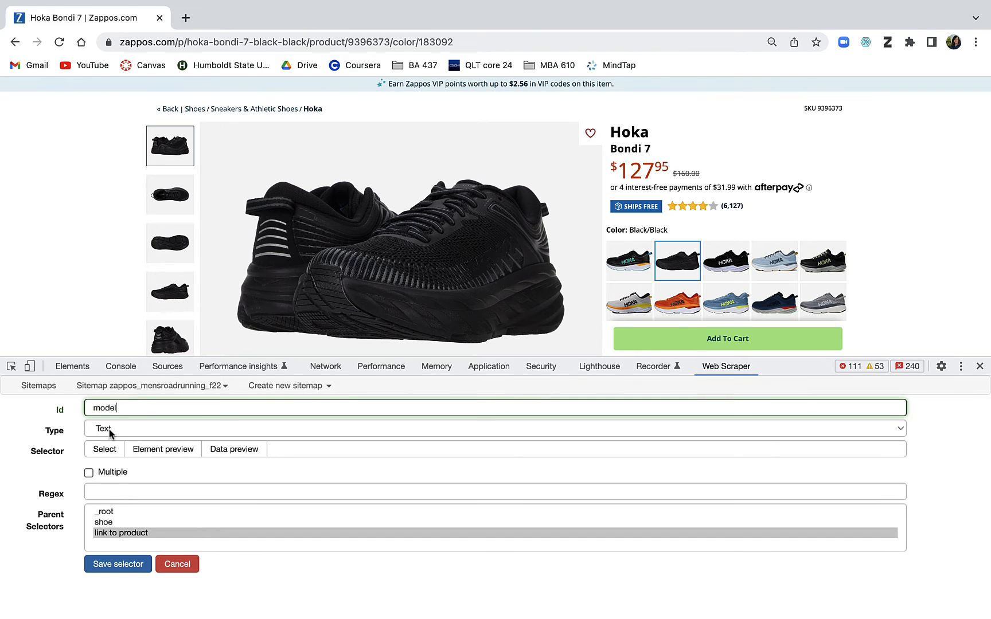
pyautogui.click(105, 450)
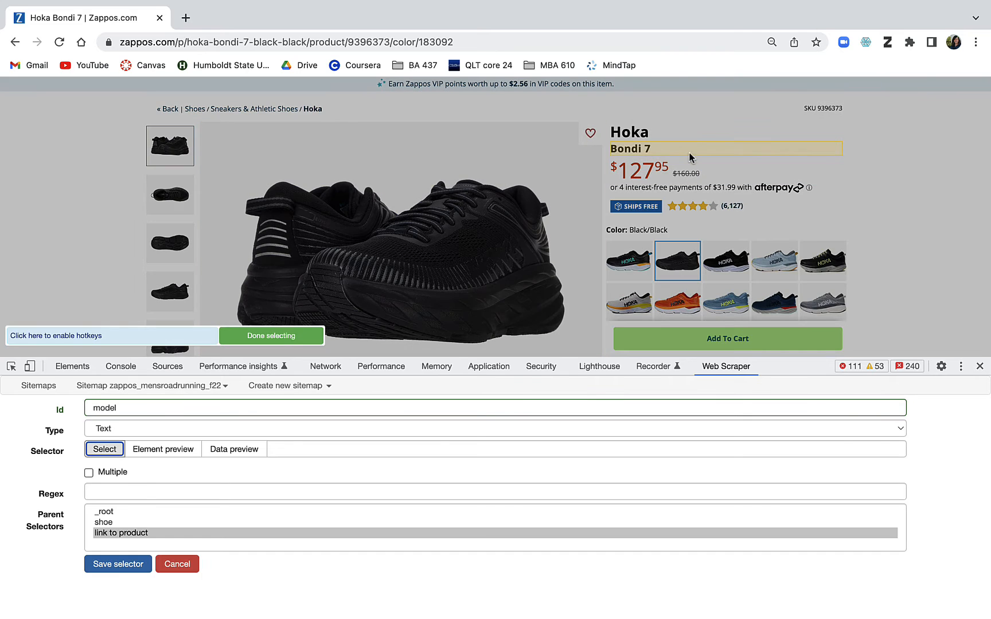
pyautogui.click(636, 150)
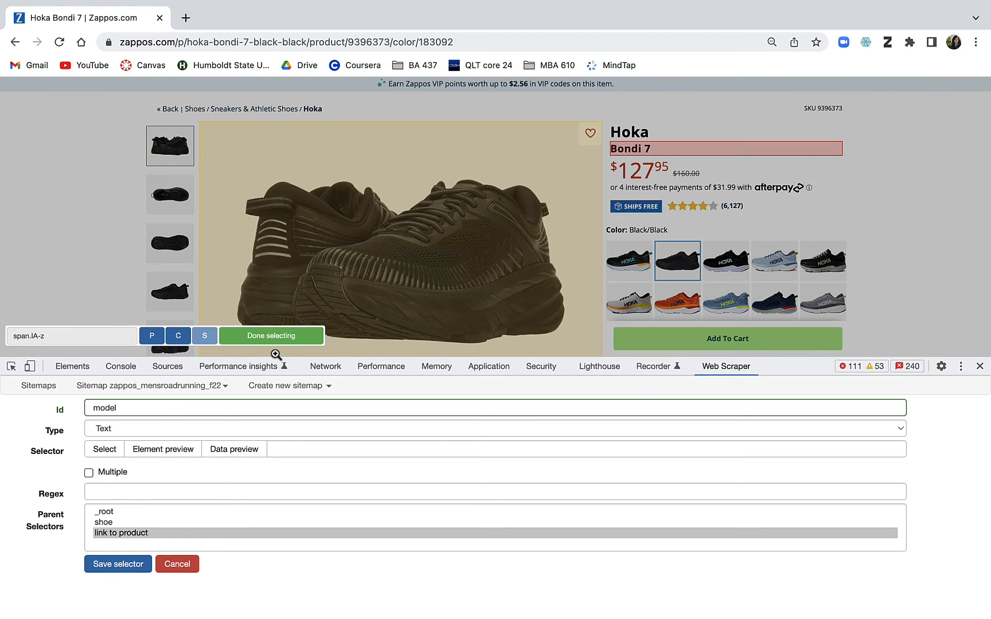
pyautogui.click(274, 337)
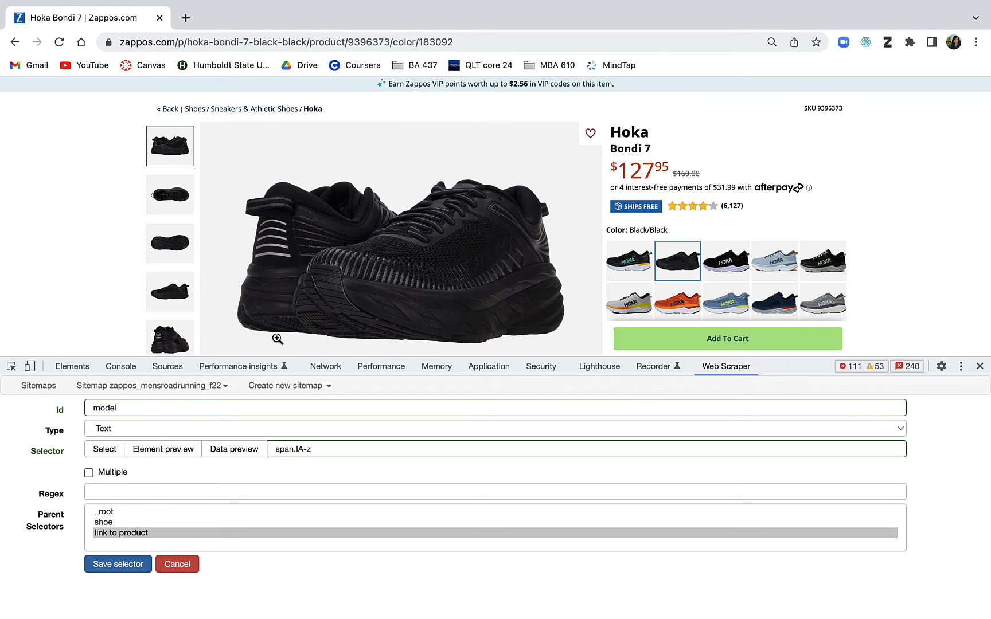
pyautogui.click(119, 566)
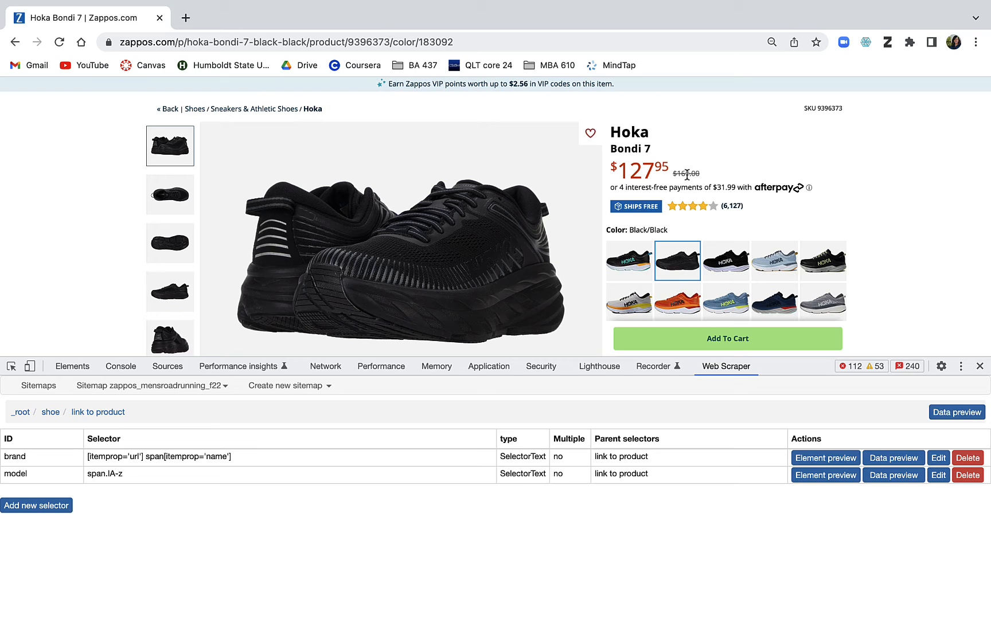
# - Add a Text selector with the ID price inside link to product, pick the large red sale price as its element and save it
pyautogui.click(39, 505)
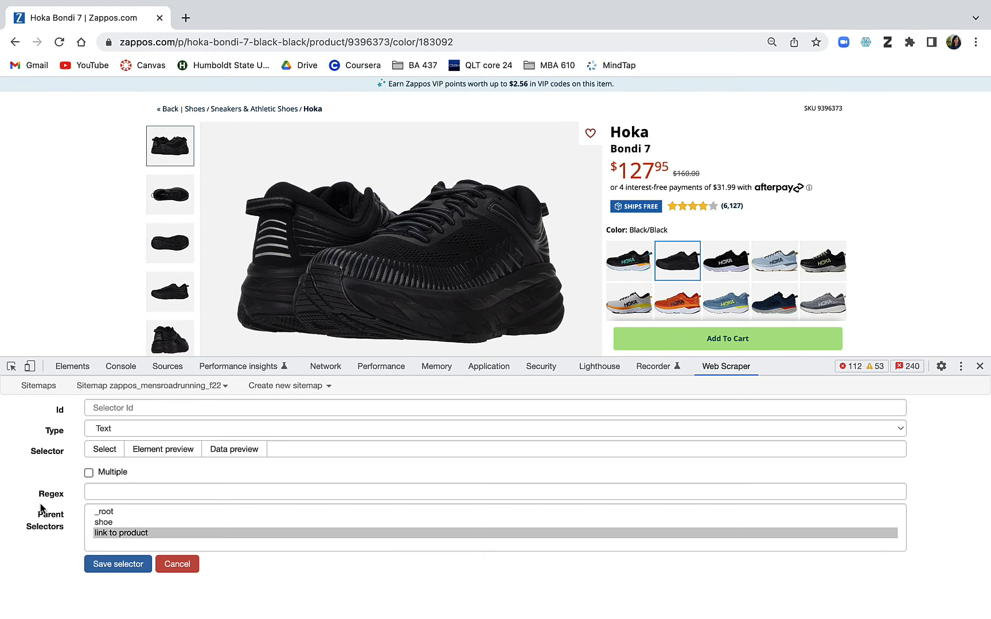
pyautogui.click(152, 407)
pyautogui.write('price')
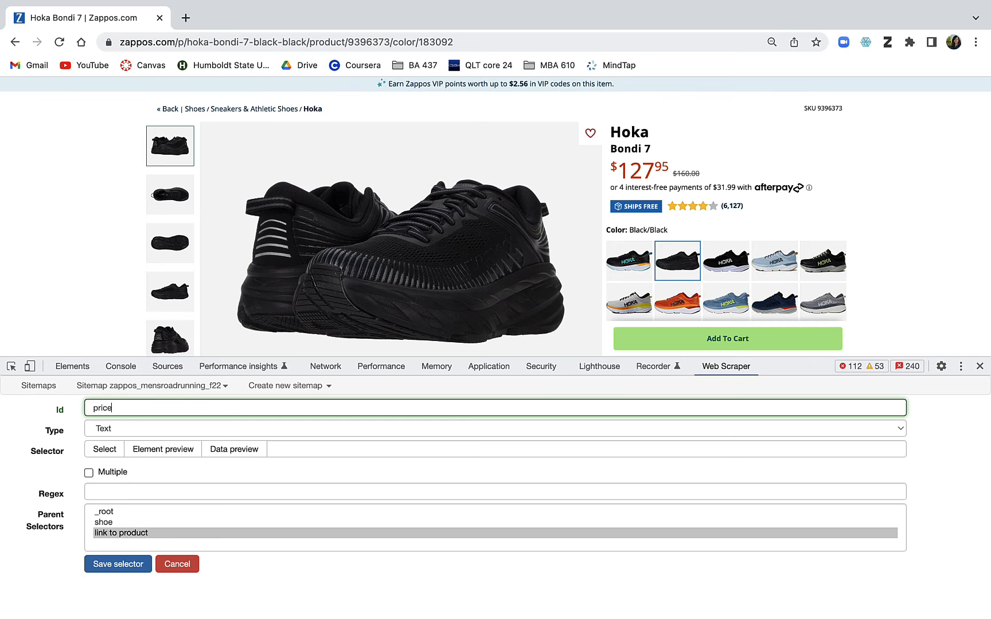
pyautogui.click(127, 430)
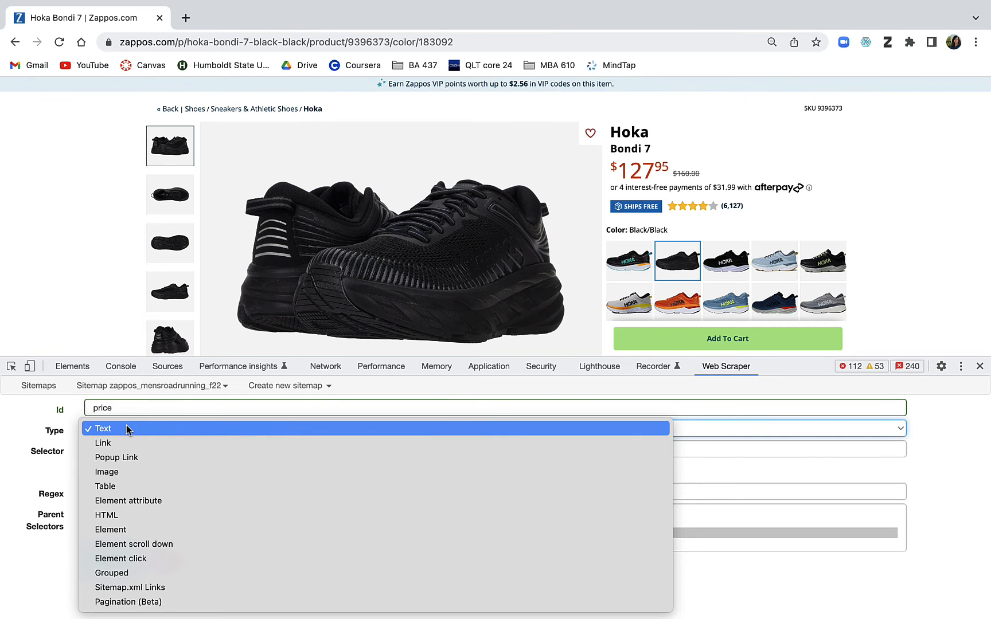
pyautogui.click(127, 430)
pyautogui.click(105, 449)
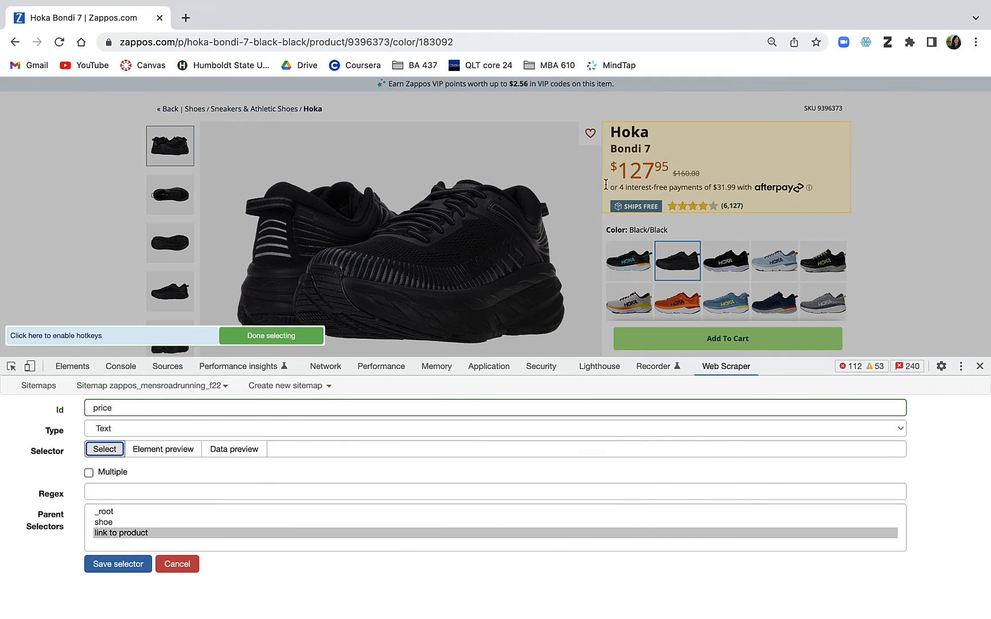
pyautogui.click(630, 172)
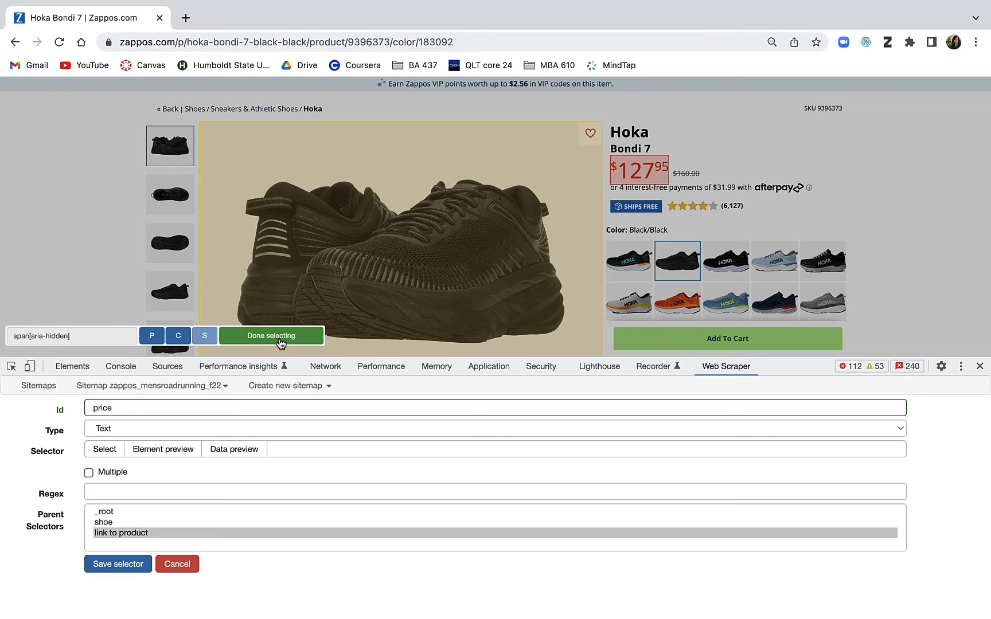
pyautogui.click(278, 339)
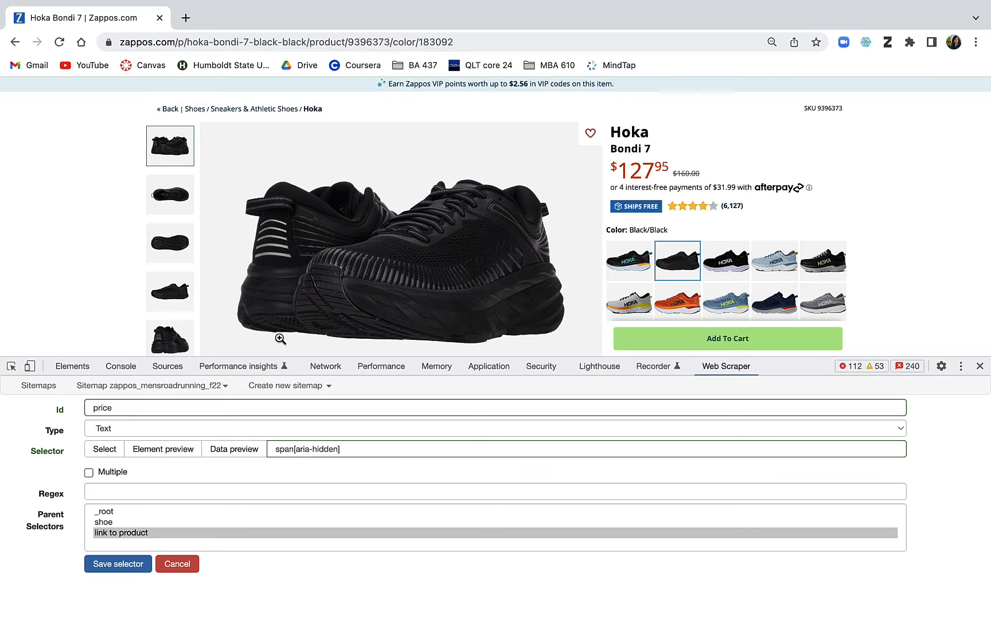
pyautogui.click(118, 565)
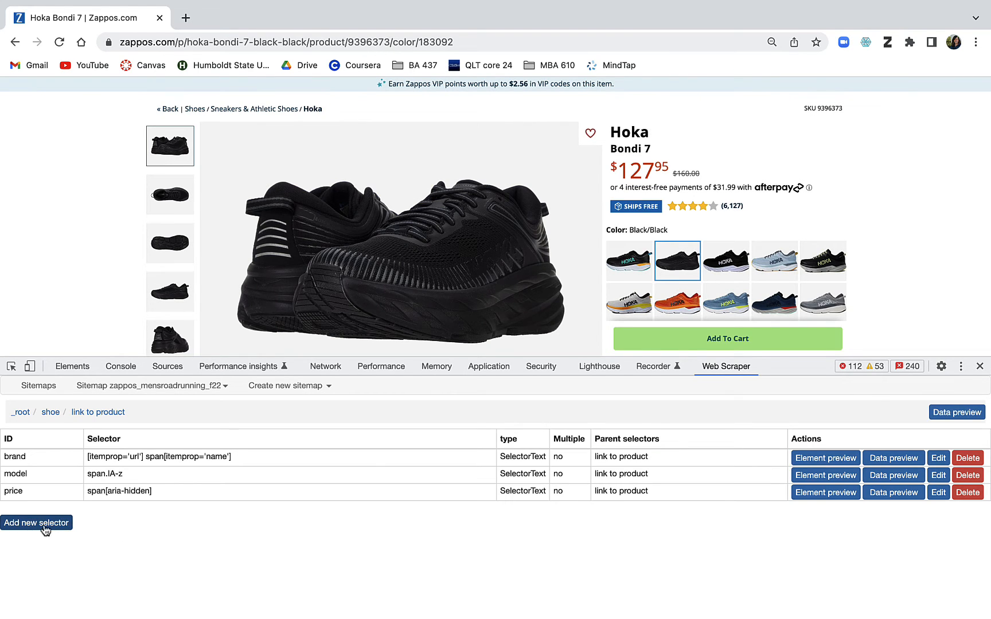
# - Add a Text selector with the ID msrp inside link to product, pick the crossed-out original price as its element and save it
pyautogui.click(45, 528)
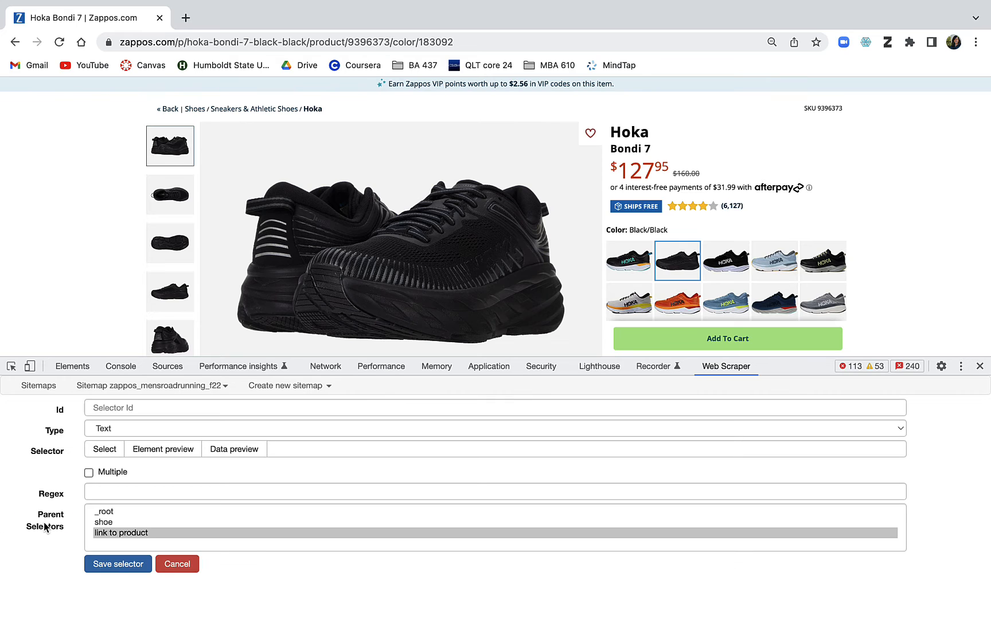
pyautogui.click(122, 406)
pyautogui.write('ms')
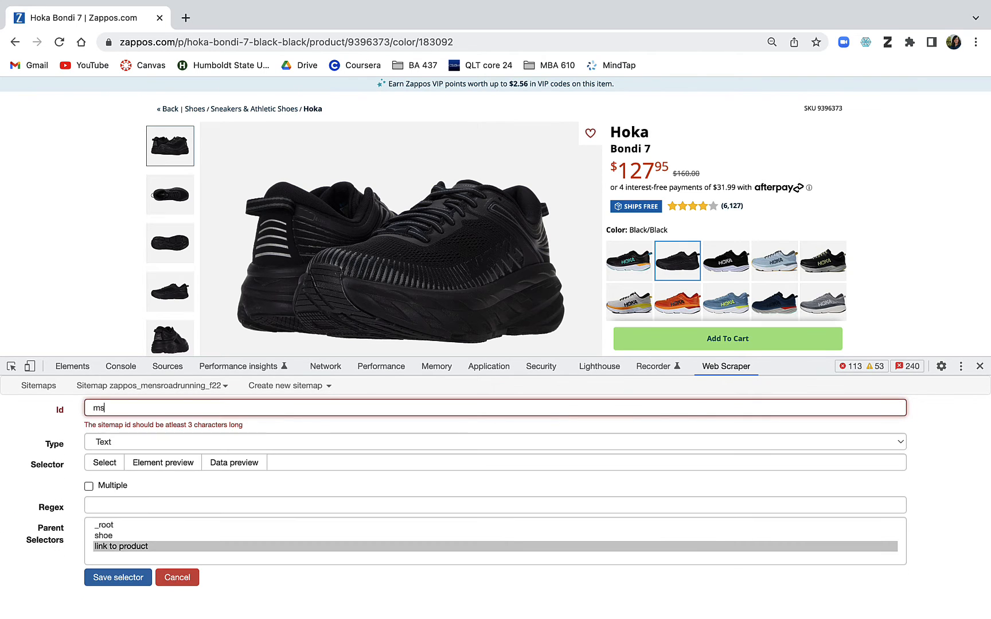
pyautogui.write('rp')
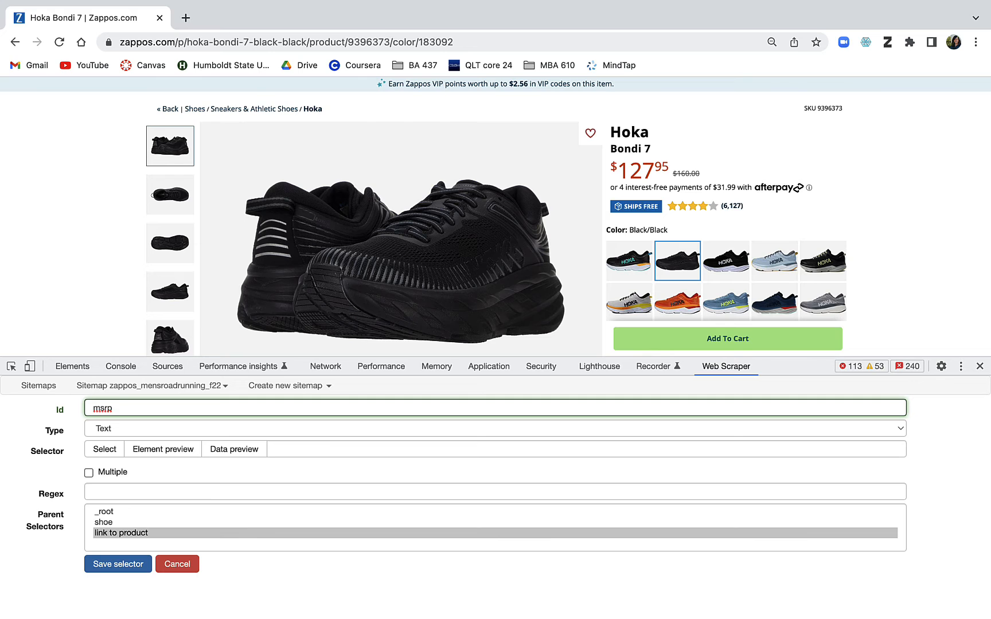
pyautogui.click(105, 449)
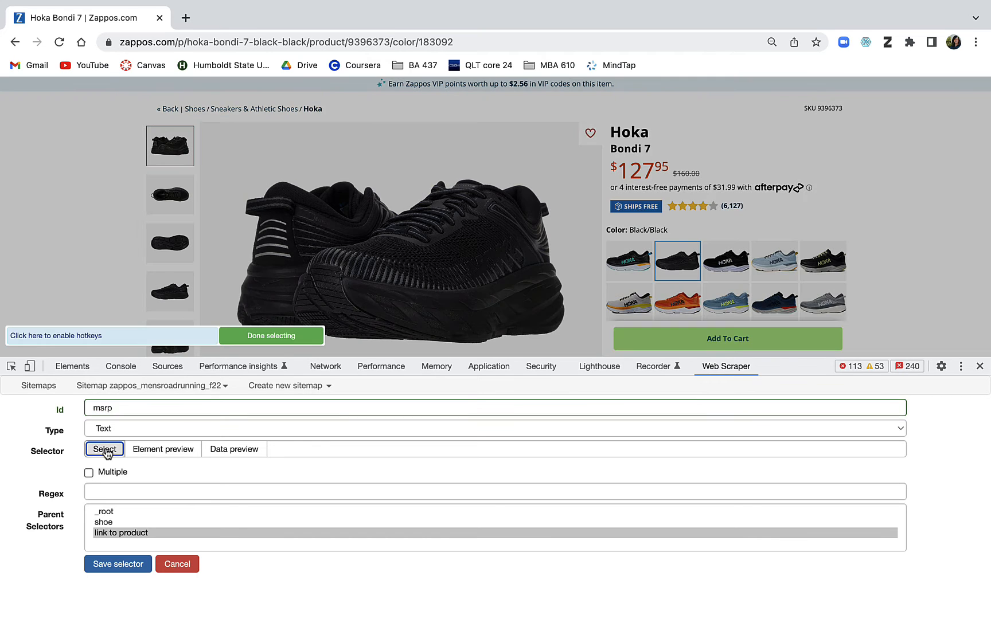
pyautogui.click(686, 173)
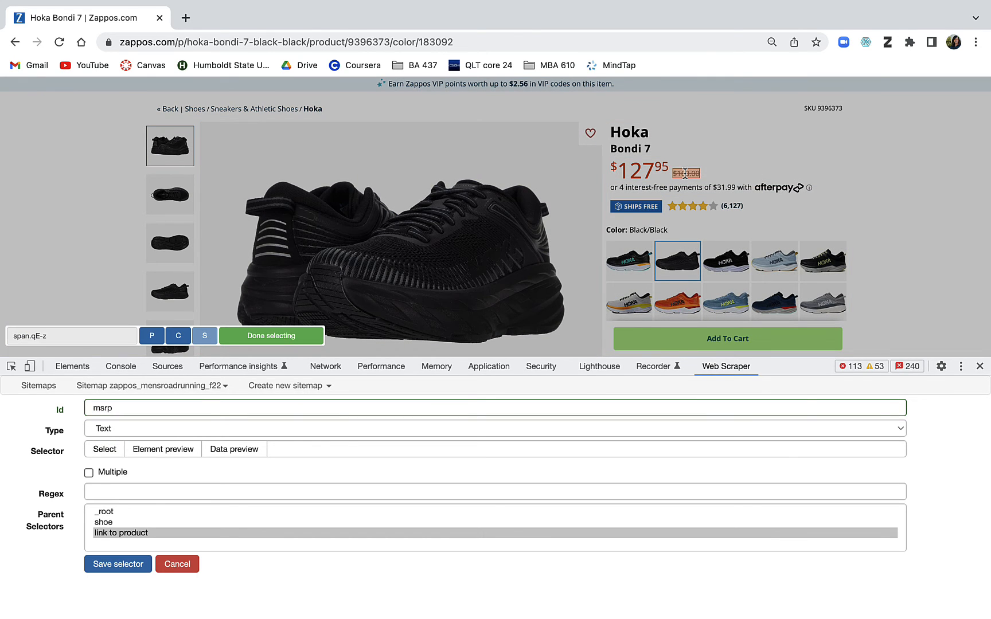
pyautogui.click(290, 338)
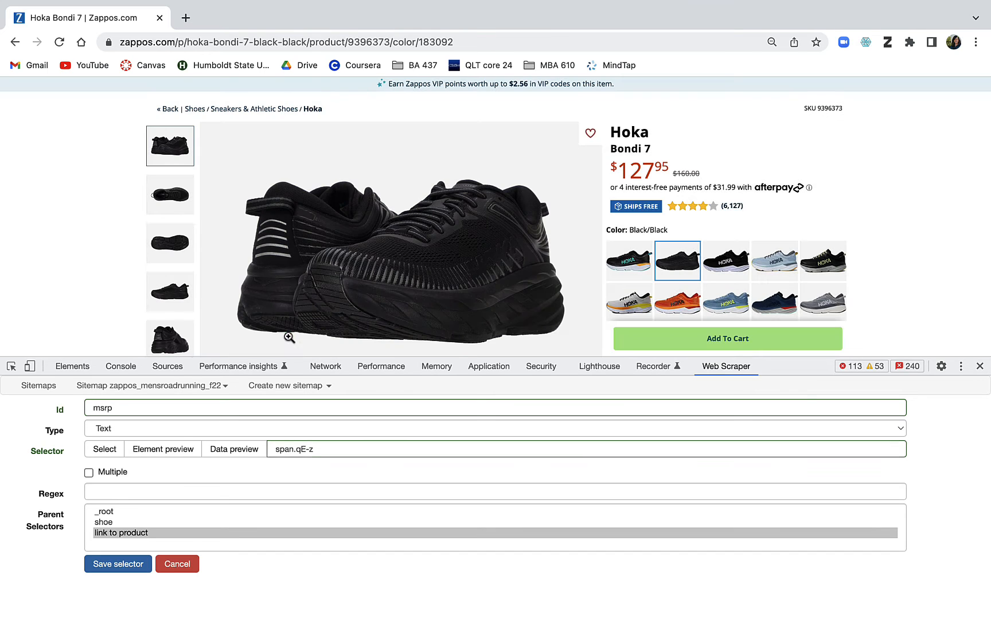
pyautogui.click(106, 566)
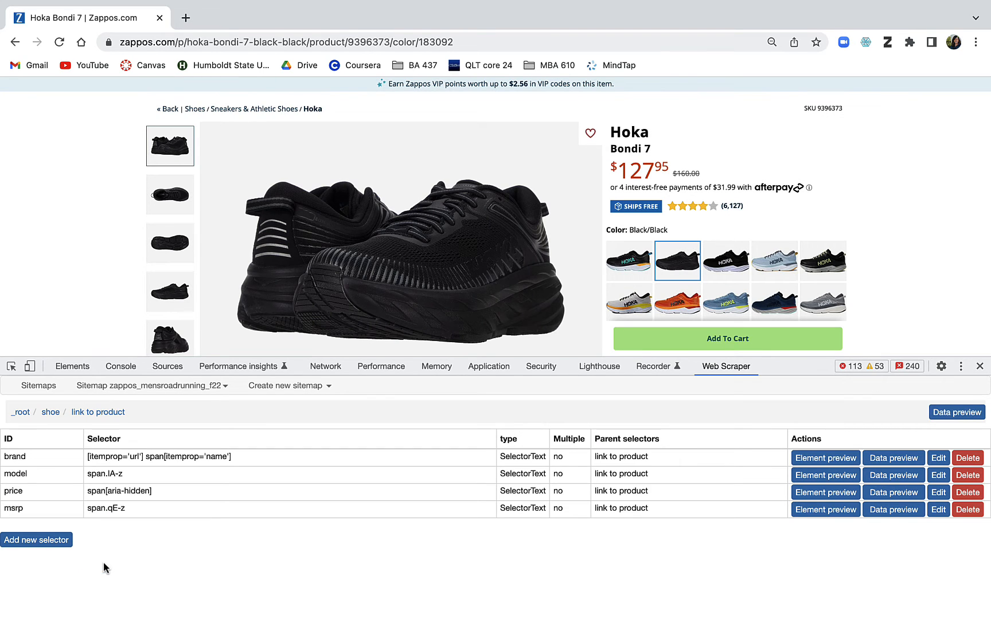
# - Add a Text selector with the ID number of reviews inside link to product, pick the bracketed review count beside the stars and save it
pyautogui.click(27, 551)
pyautogui.click(133, 408)
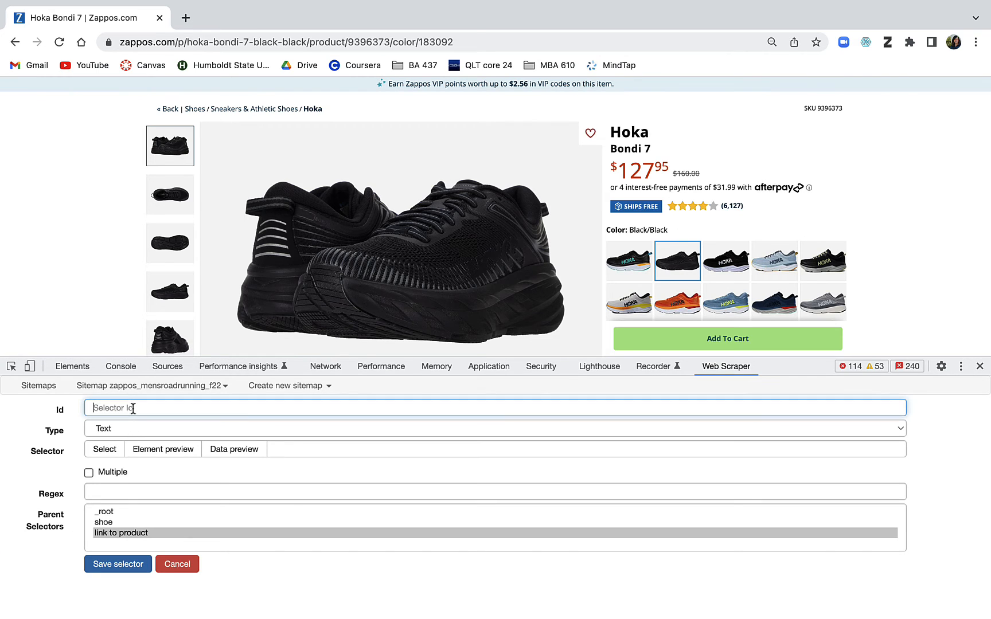
pyautogui.write('number of reviews')
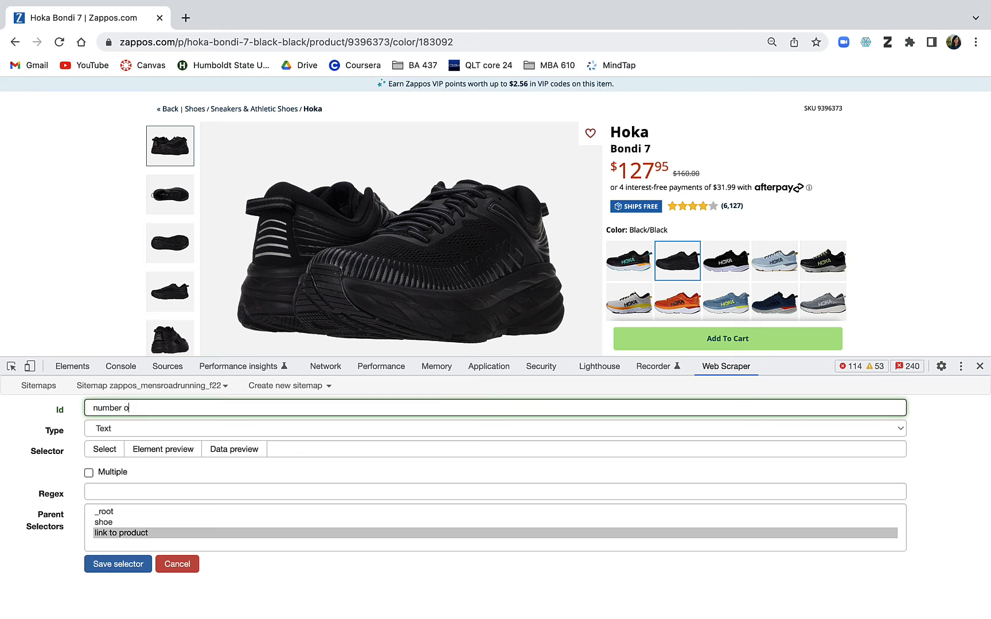
pyautogui.click(104, 449)
pyautogui.click(733, 207)
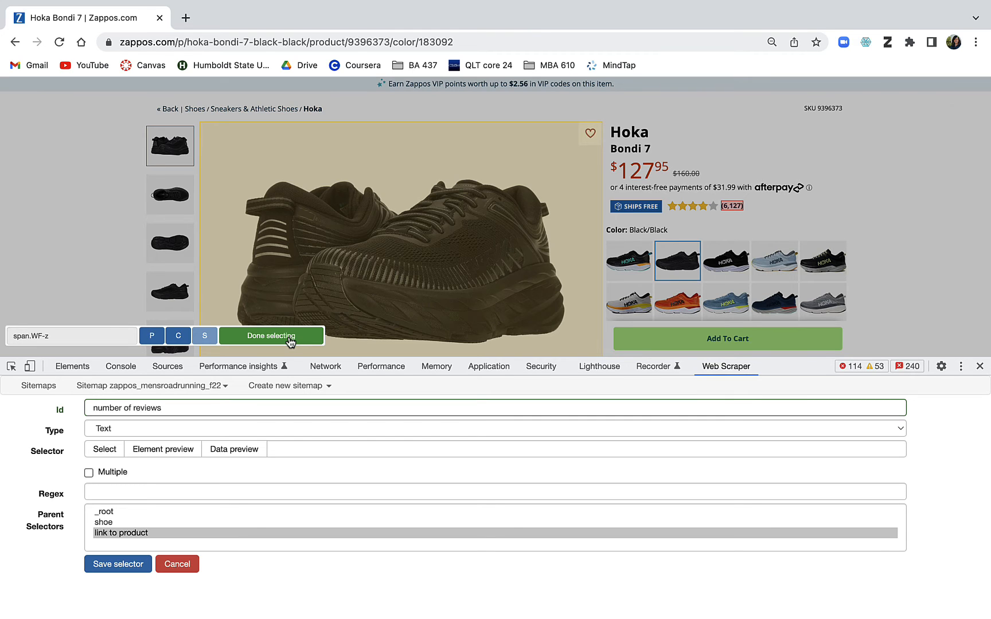
pyautogui.click(289, 338)
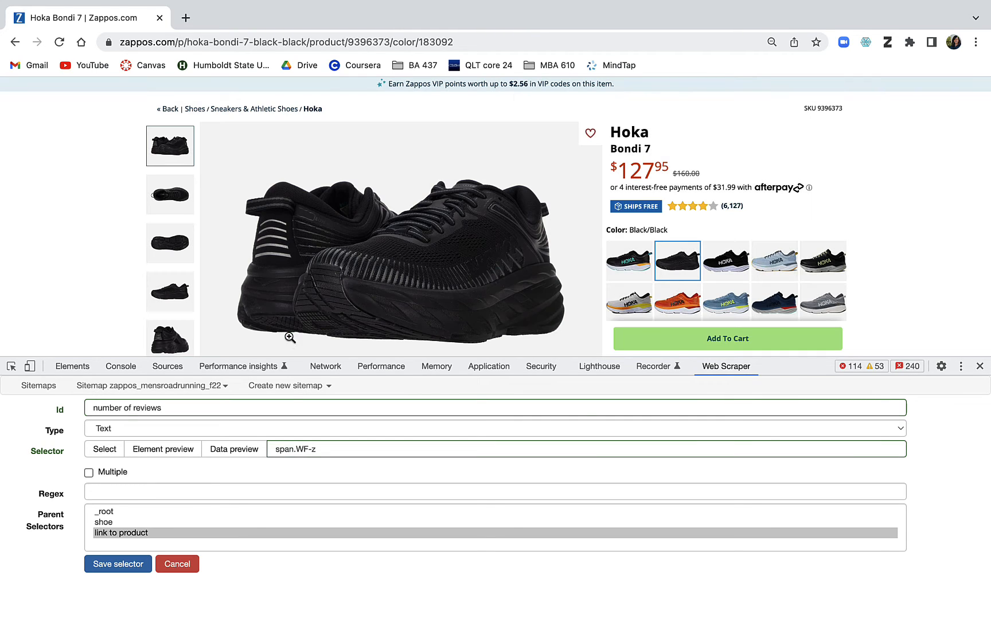
pyautogui.click(100, 566)
# - Add a Text selector with the ID tts inside link to product, pick the True to size percentage above the customer reviews and save it
pyautogui.scroll(-10, 202, 302)
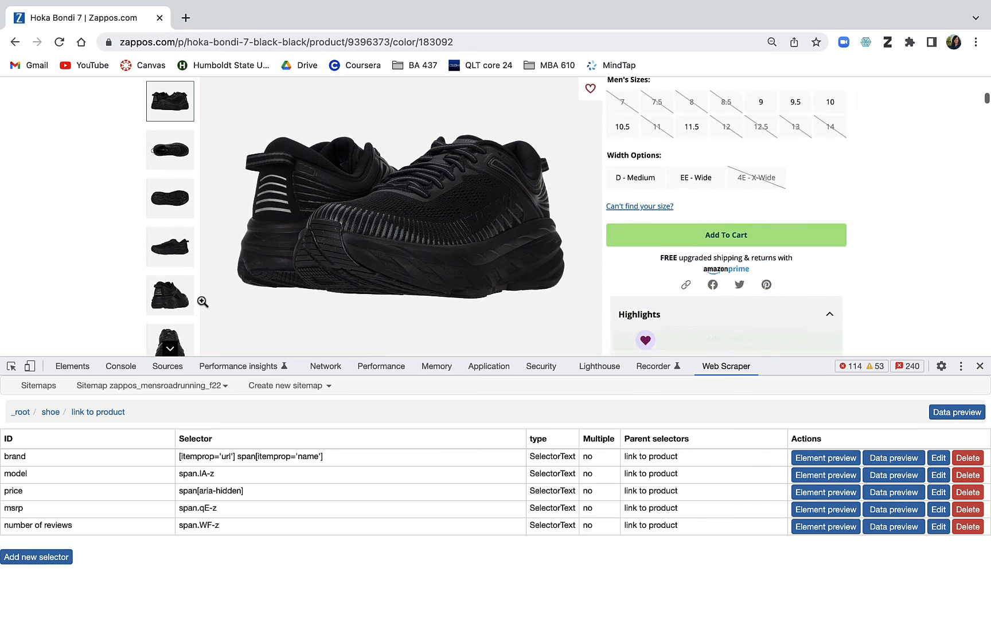
pyautogui.scroll(-15, 203, 304)
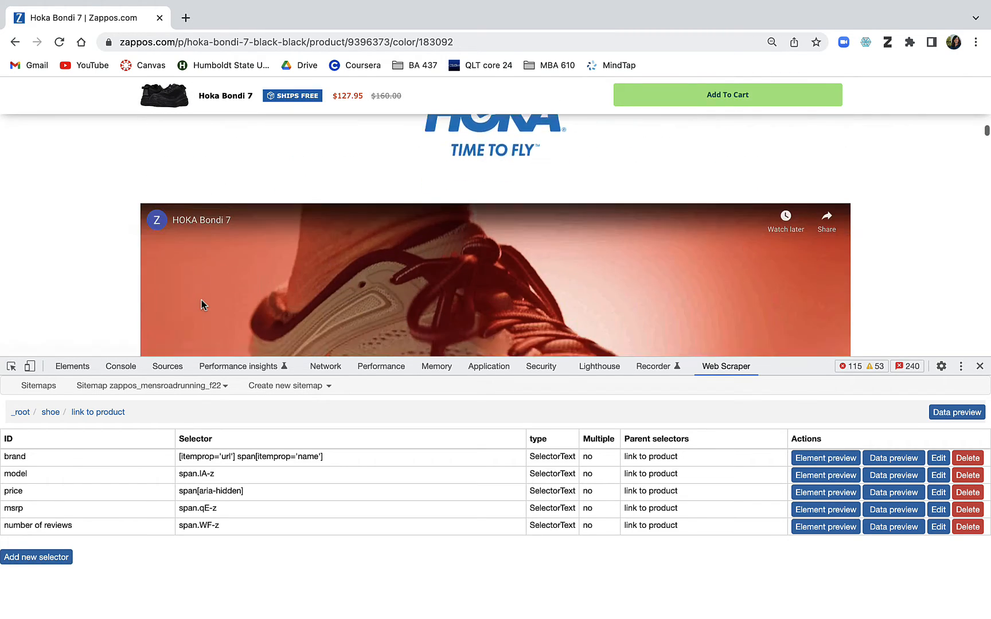
pyautogui.scroll(-15, 201, 300)
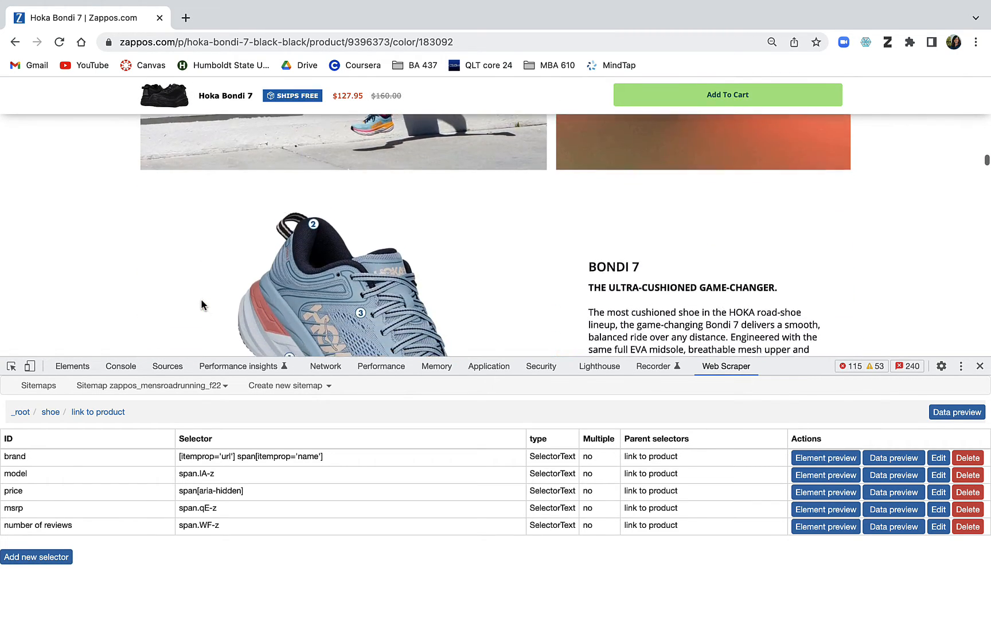
pyautogui.scroll(-15, 201, 305)
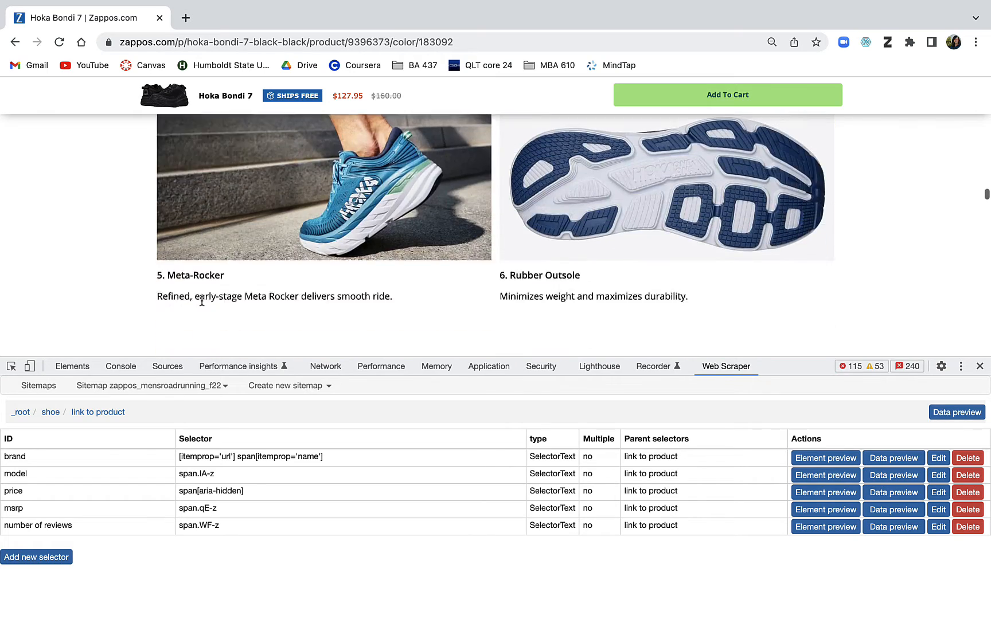
pyautogui.scroll(-10, 201, 304)
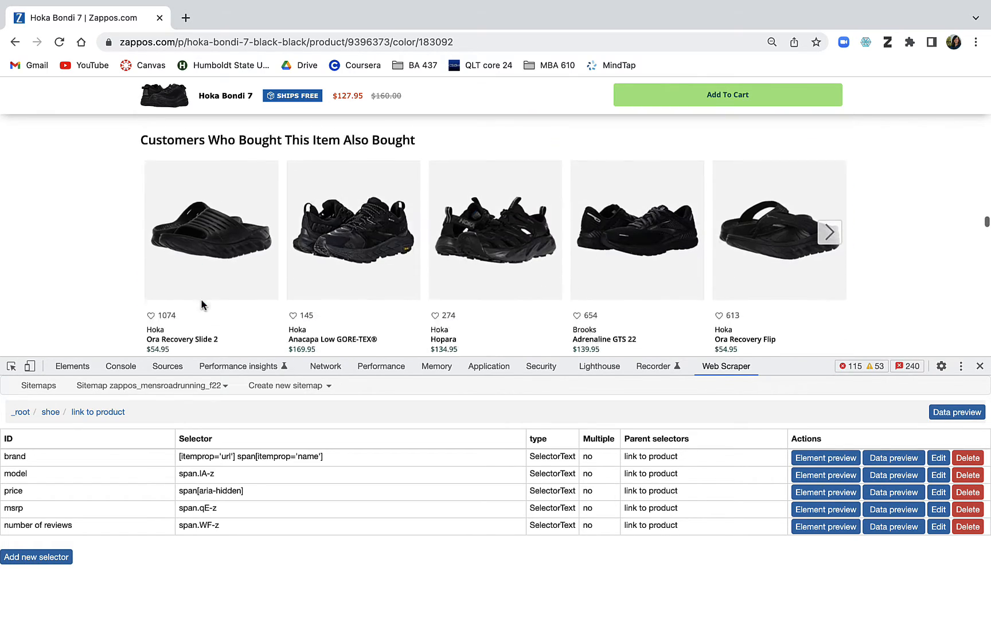
pyautogui.scroll(-10, 202, 304)
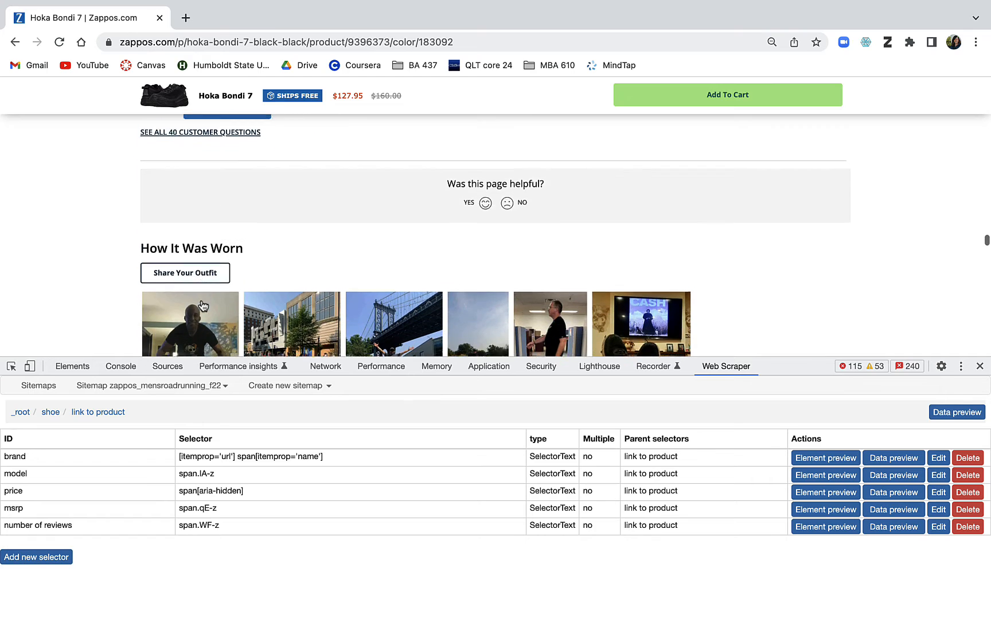
pyautogui.scroll(-3, 201, 304)
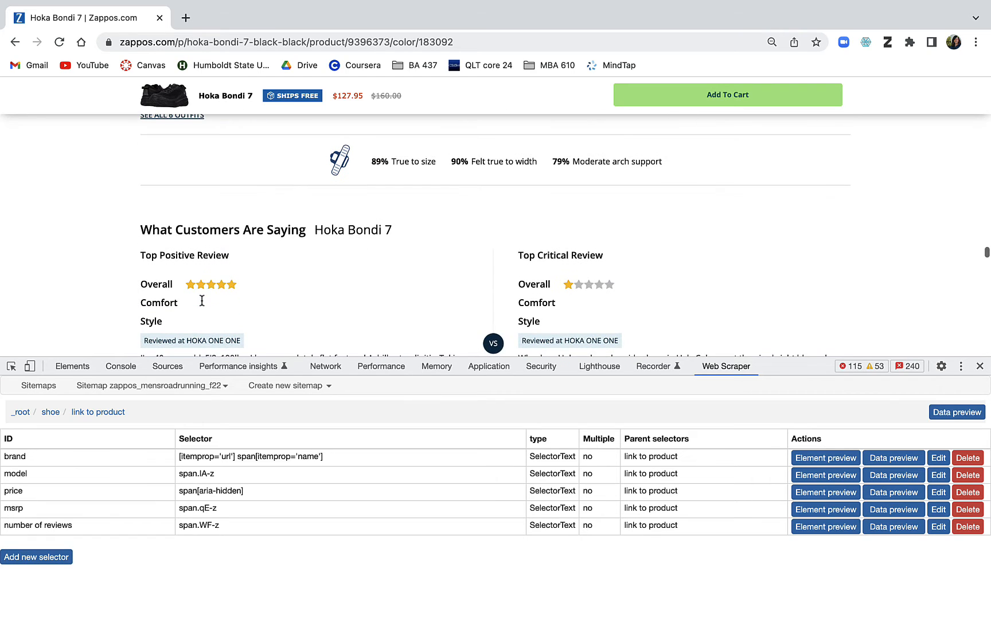
pyautogui.click(43, 559)
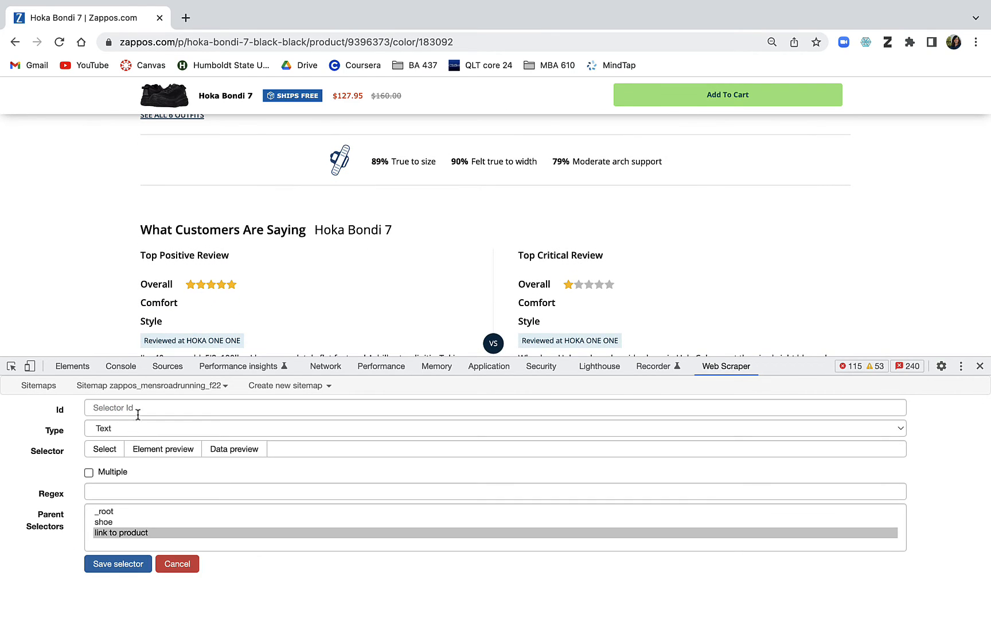
pyautogui.click(138, 408)
pyautogui.write('tts')
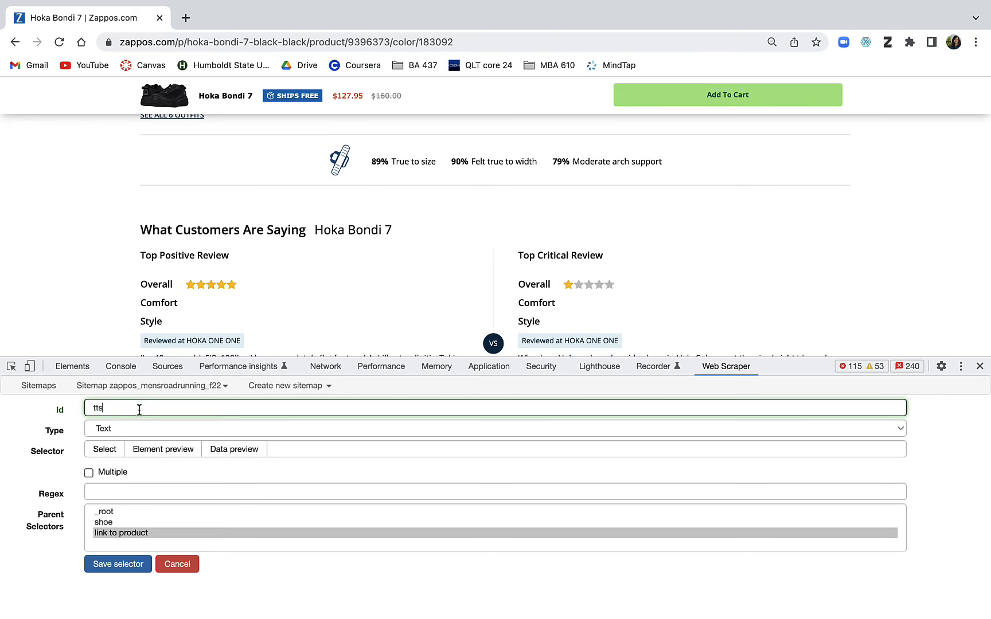
pyautogui.click(105, 450)
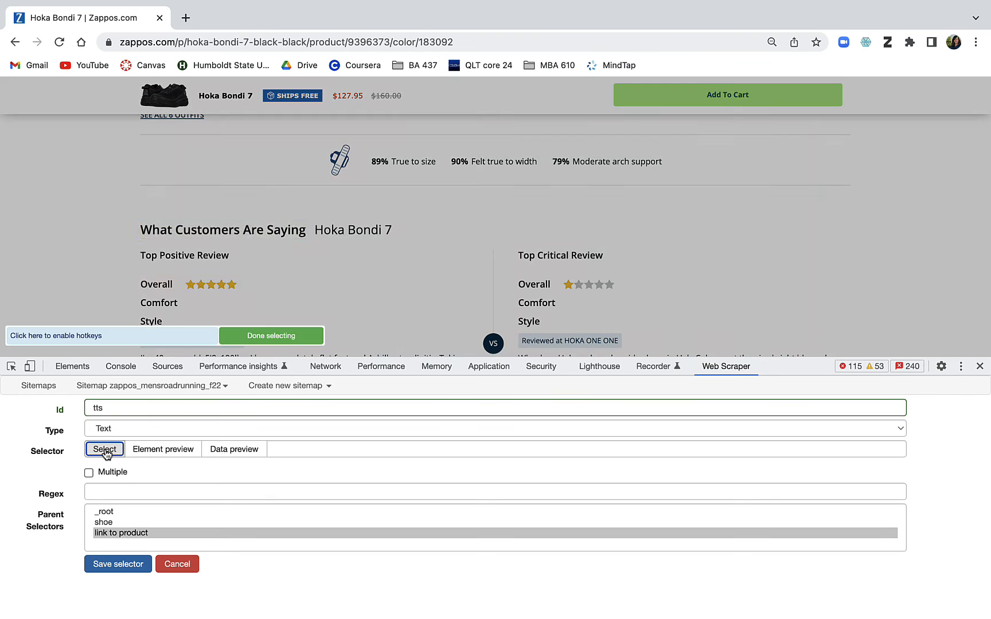
pyautogui.click(379, 161)
pyautogui.click(270, 336)
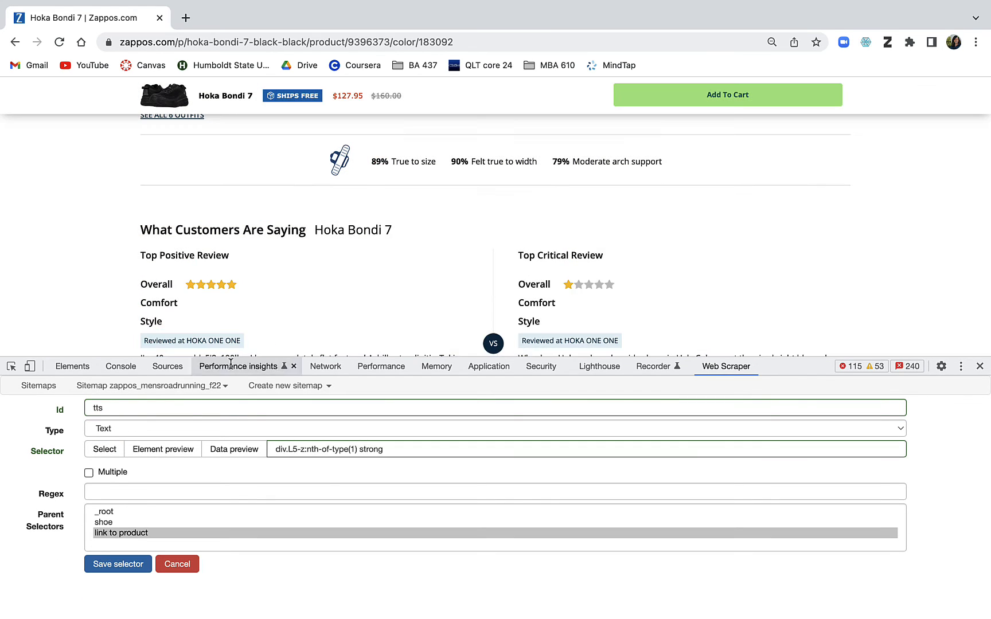
pyautogui.click(121, 564)
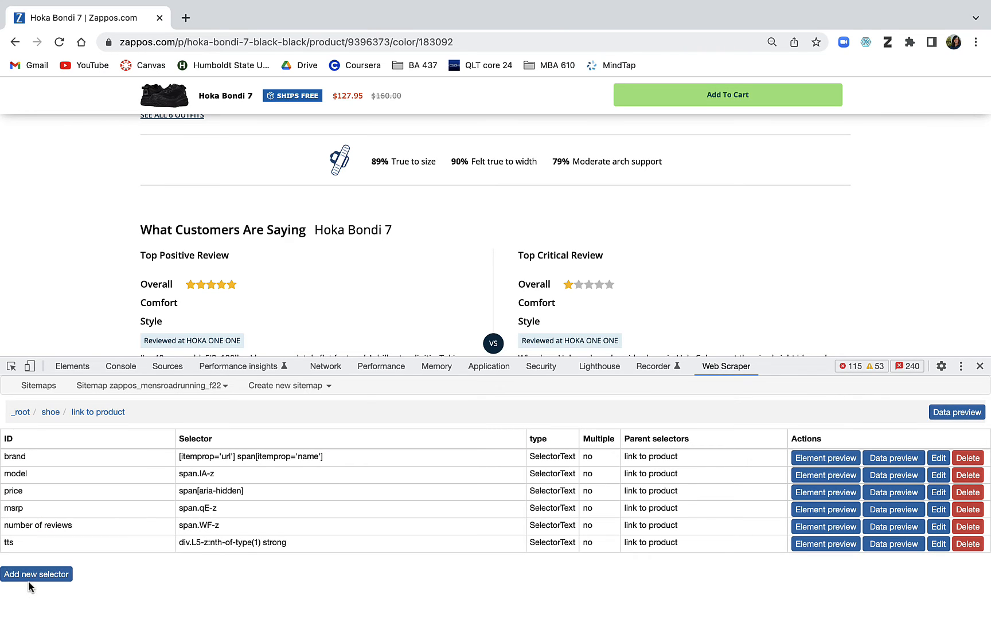
# - Add a Text selector with the ID ttw inside link to product, pick the Felt true to width percentage as its element and save it
pyautogui.click(26, 577)
pyautogui.click(132, 407)
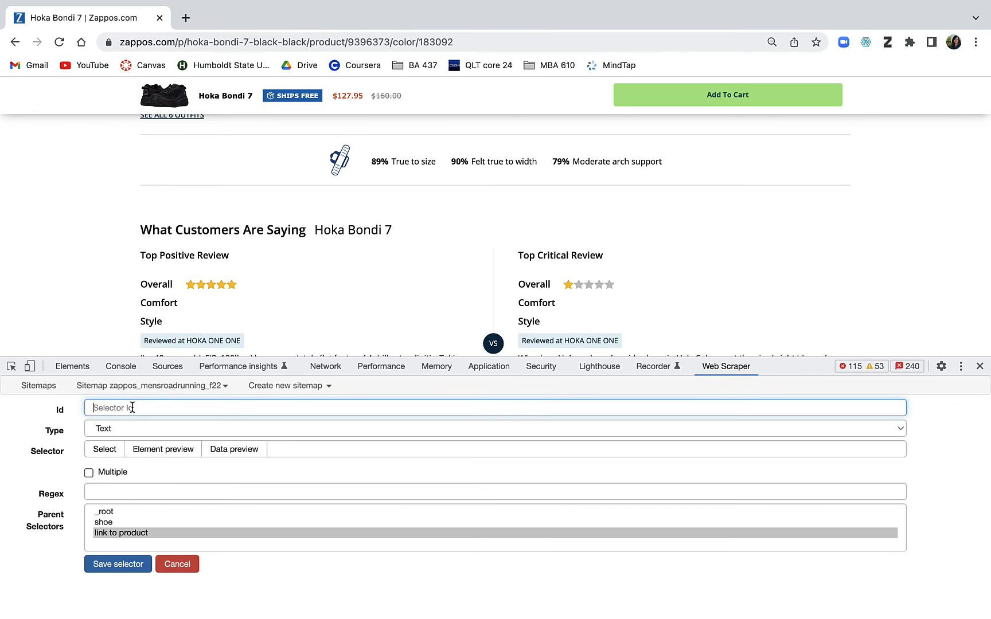
pyautogui.write('ttw')
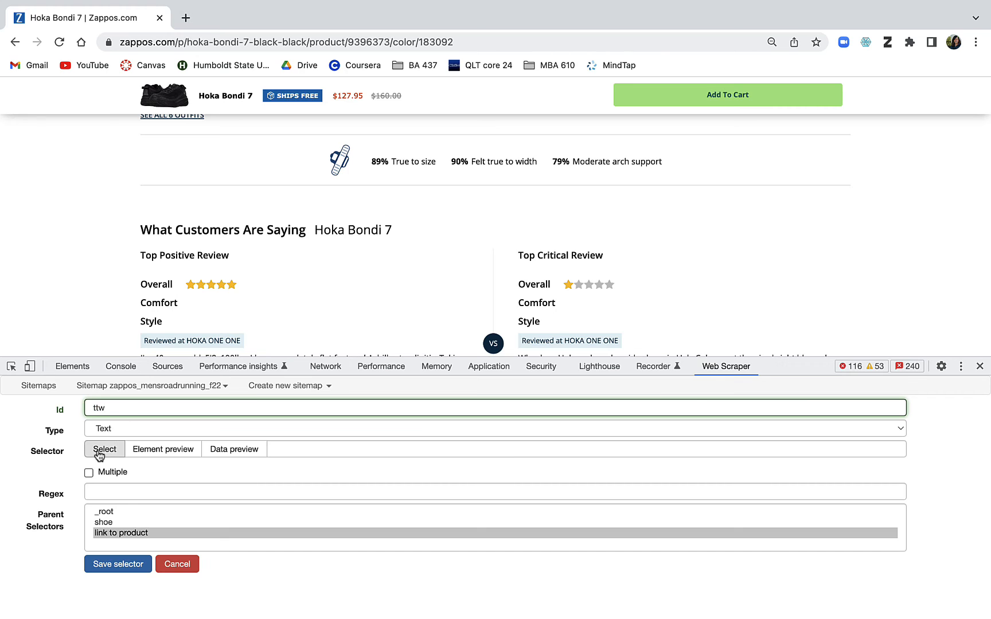
pyautogui.click(99, 453)
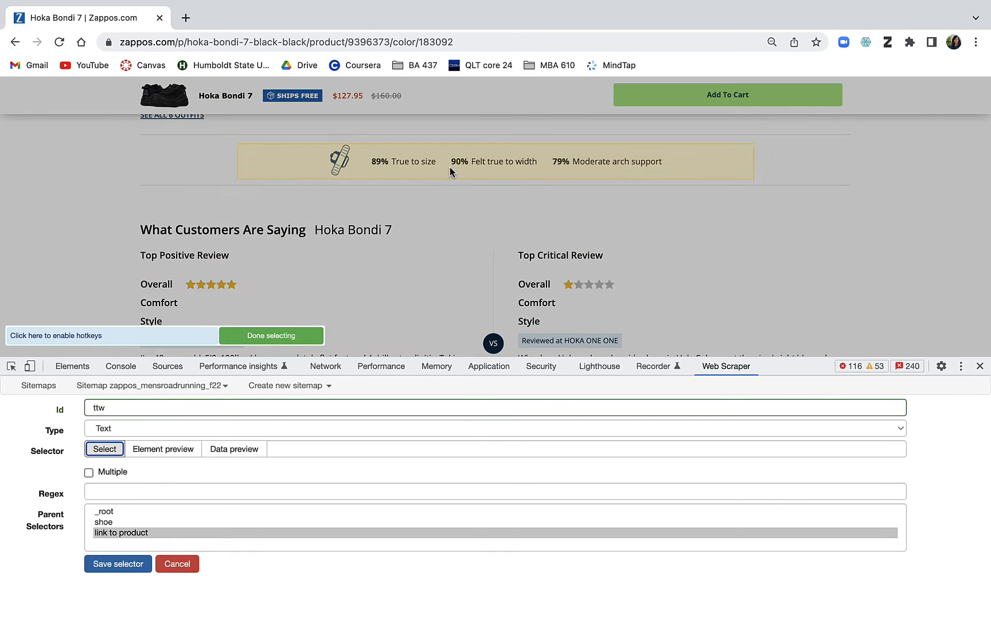
pyautogui.click(456, 162)
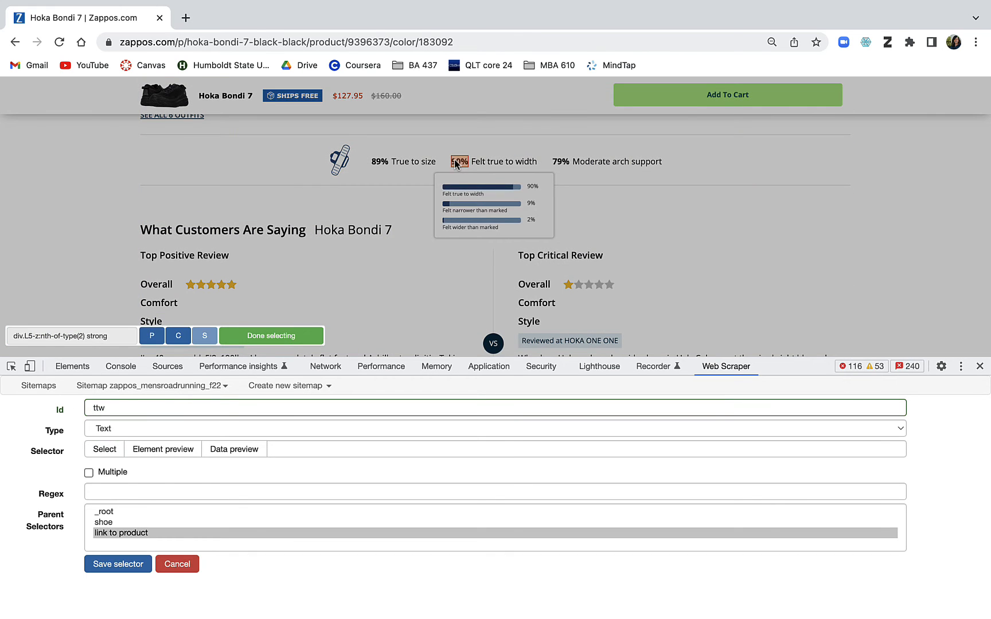
pyautogui.click(271, 335)
pyautogui.click(115, 563)
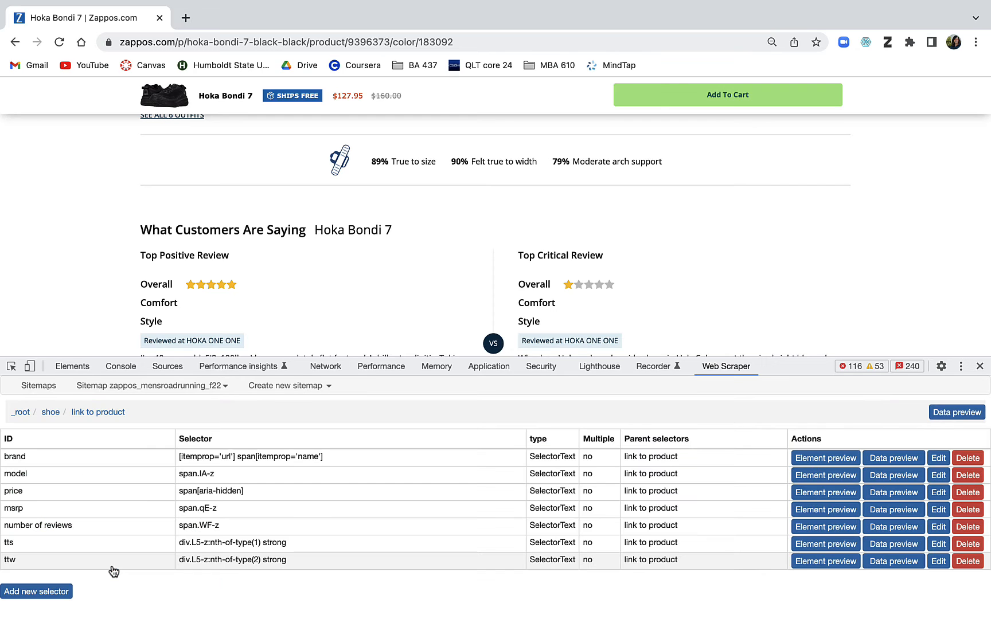
# - Add a Text selector with the ID mas inside link to product, pick the Moderate arch support percentage as its element and save it
pyautogui.click(51, 591)
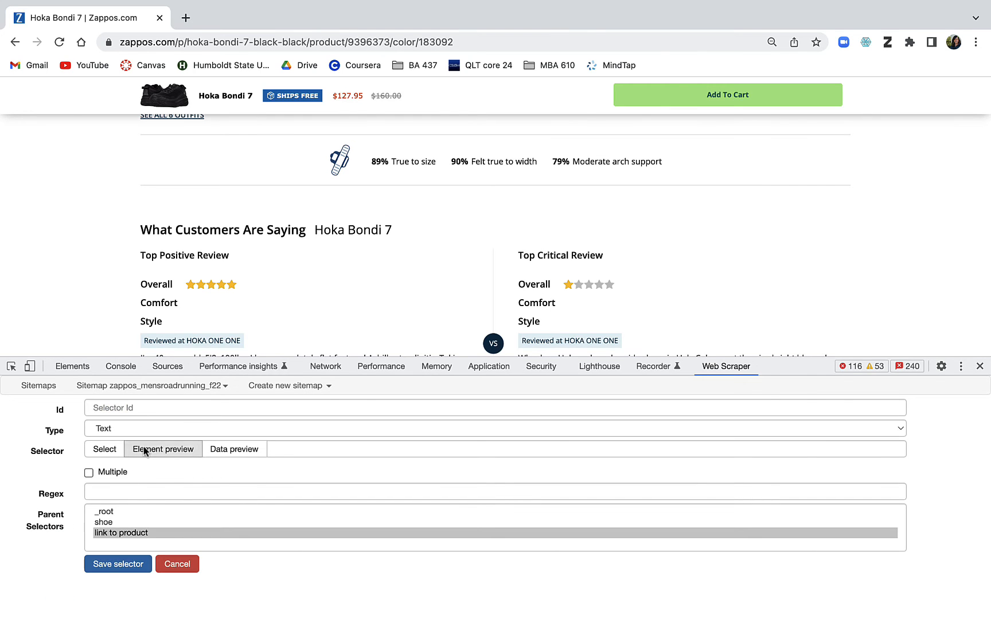
pyautogui.click(146, 407)
pyautogui.write('mas')
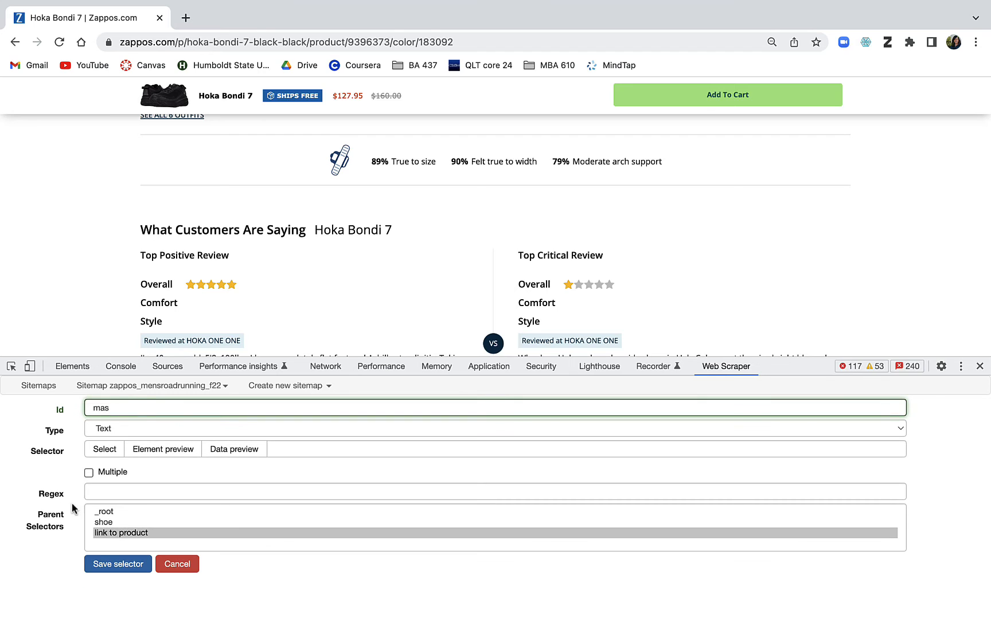
pyautogui.click(104, 448)
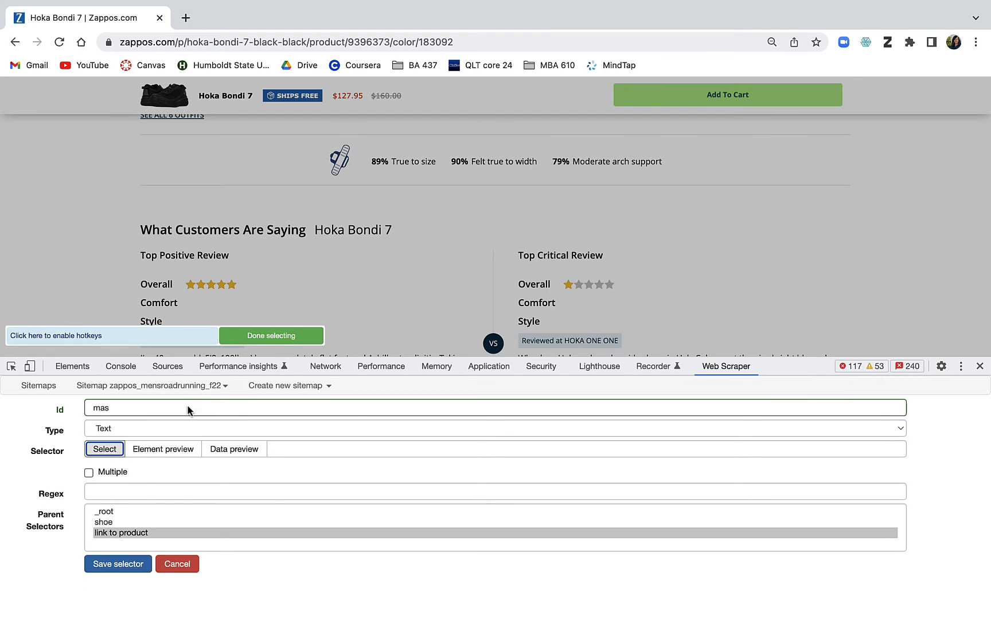
pyautogui.click(560, 162)
pyautogui.click(280, 337)
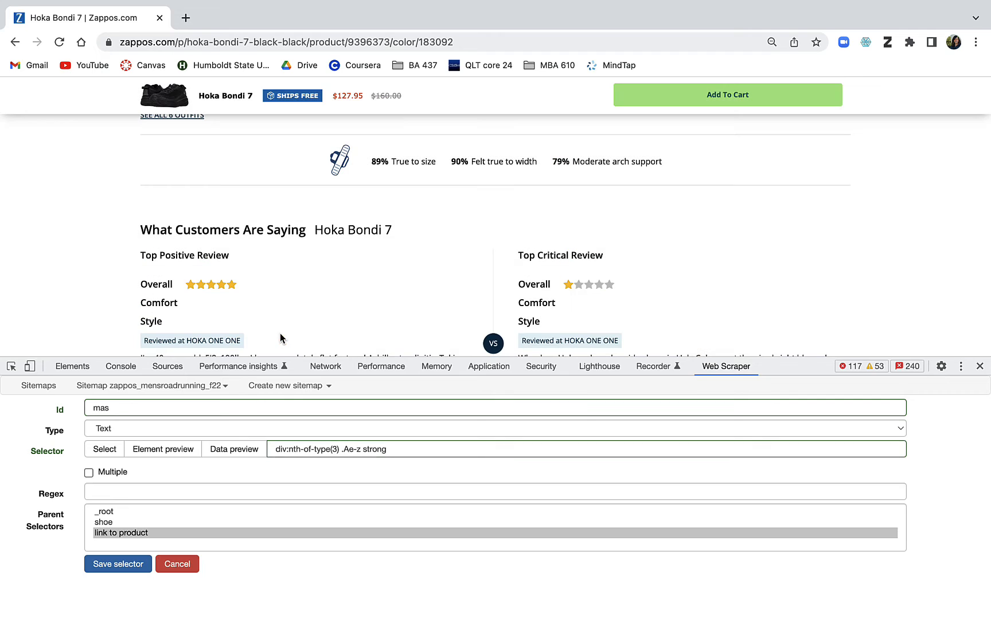
pyautogui.click(125, 565)
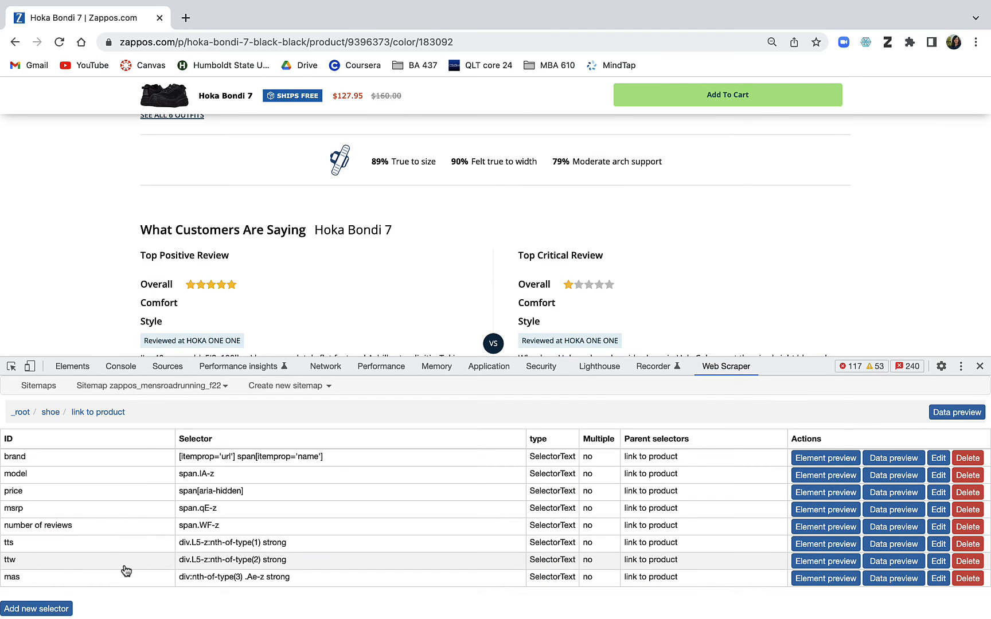
# - Start a new Text selector inside link to product with the ID comfort and allow multiple matches
pyautogui.scroll(-5, 351, 226)
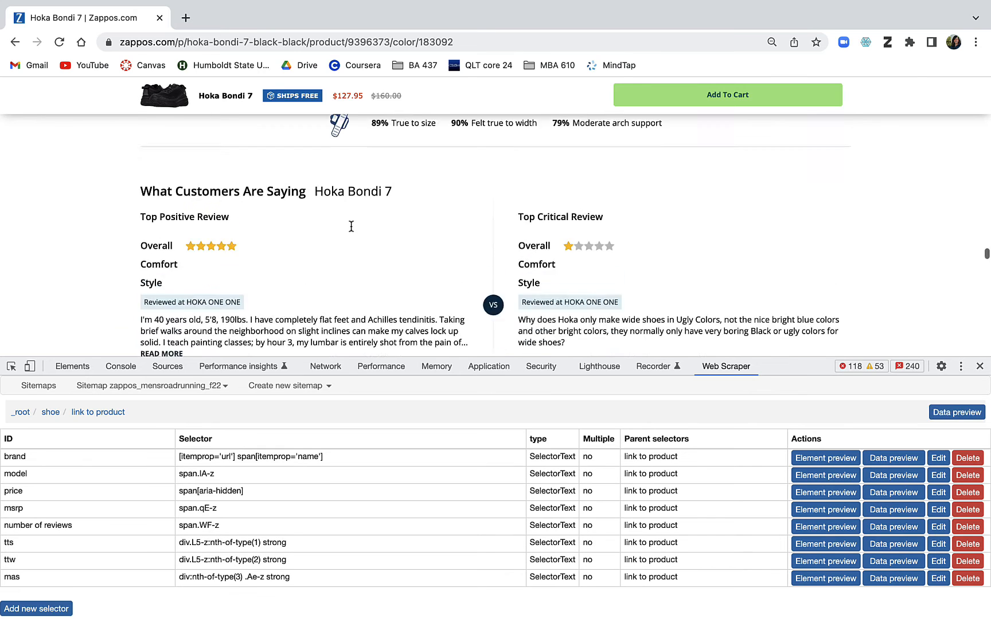
pyautogui.scroll(-10, 351, 229)
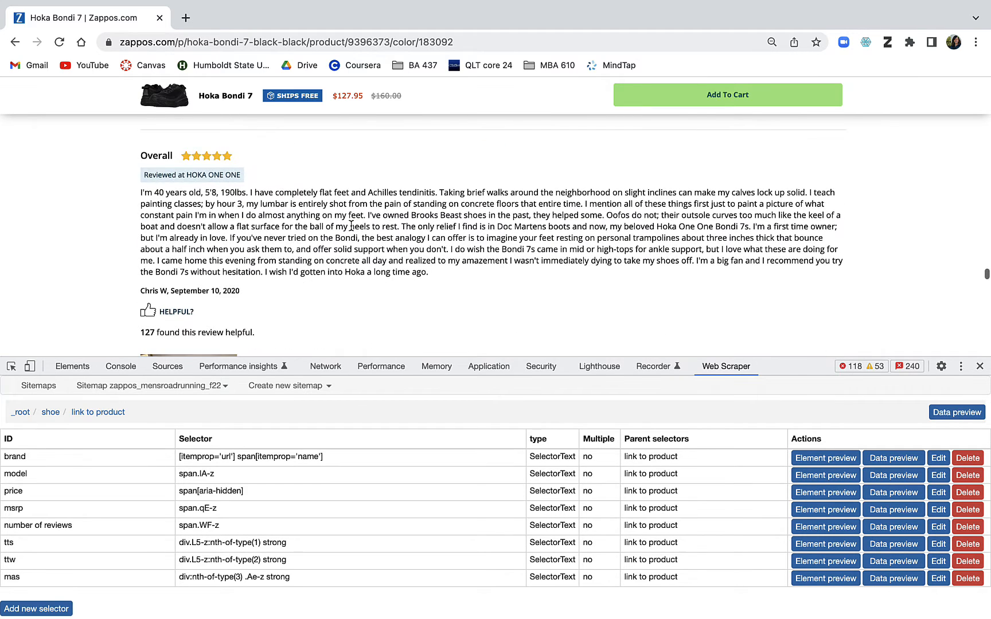
pyautogui.scroll(-4, 351, 227)
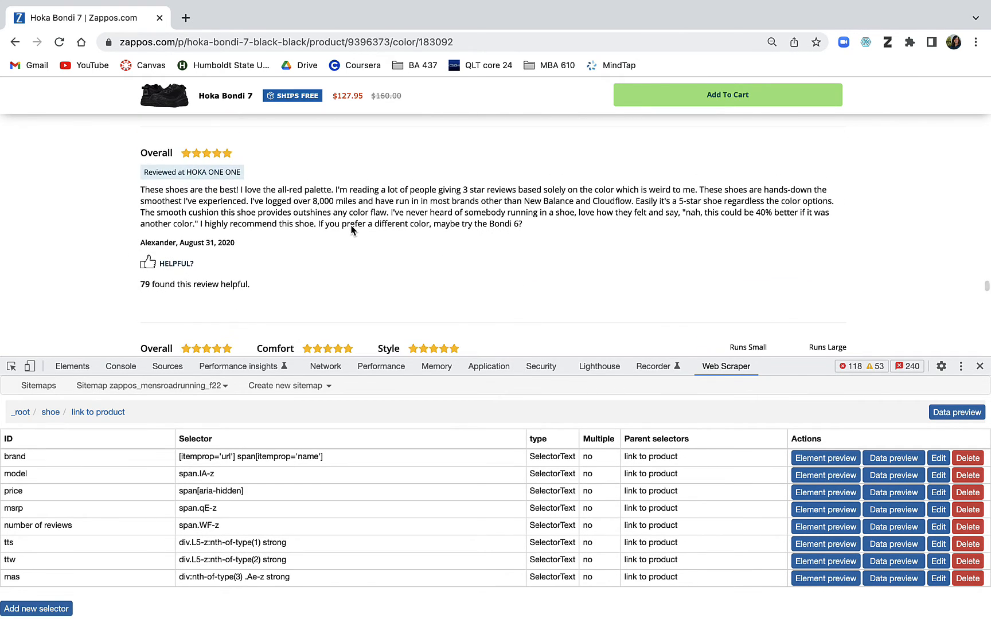
pyautogui.scroll(-3, 351, 229)
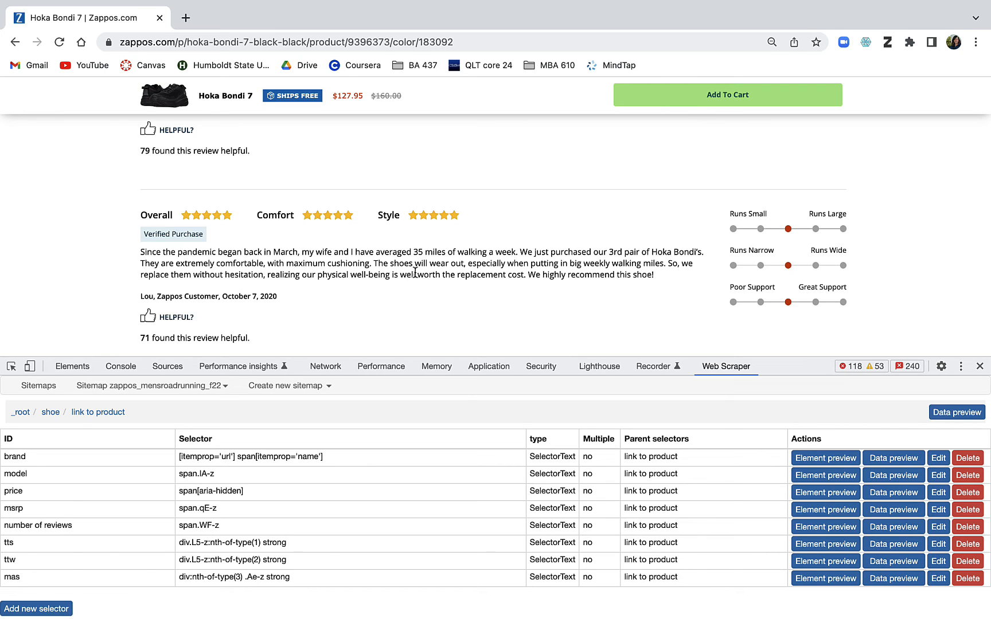
pyautogui.click(37, 609)
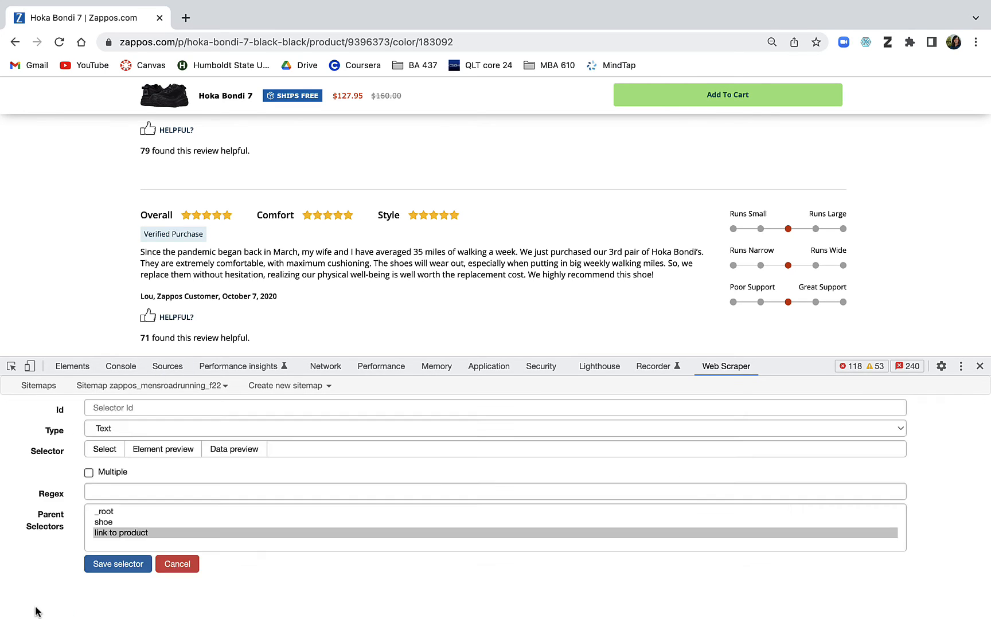
pyautogui.click(161, 407)
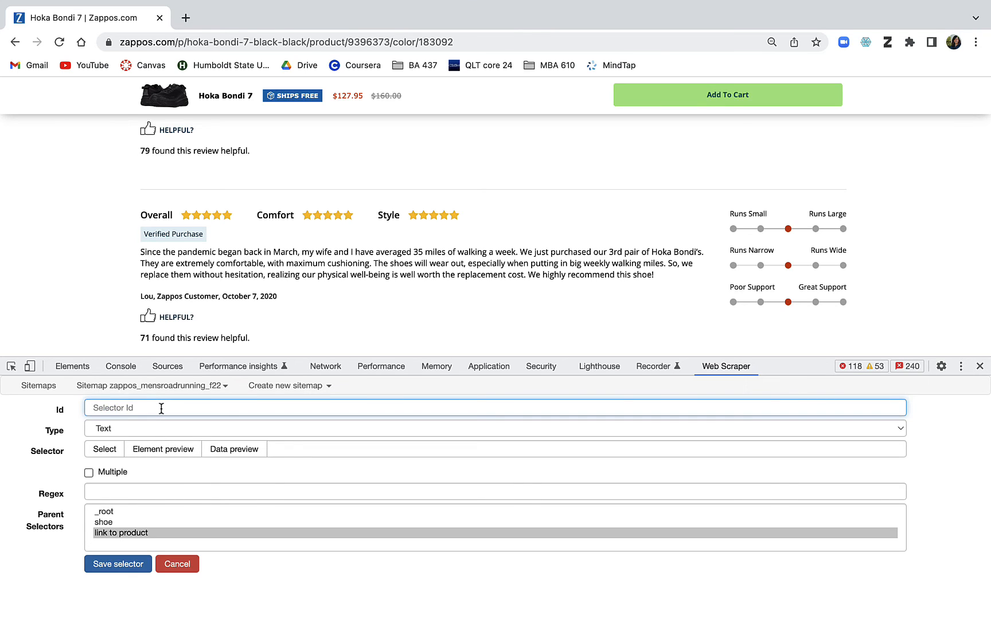
pyautogui.write('comfort')
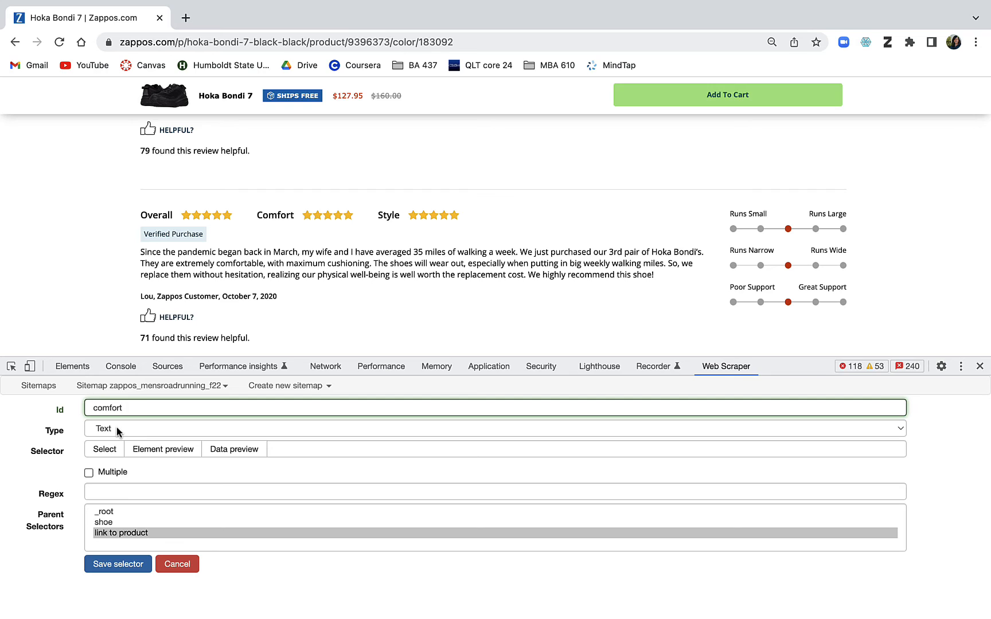
pyautogui.click(88, 473)
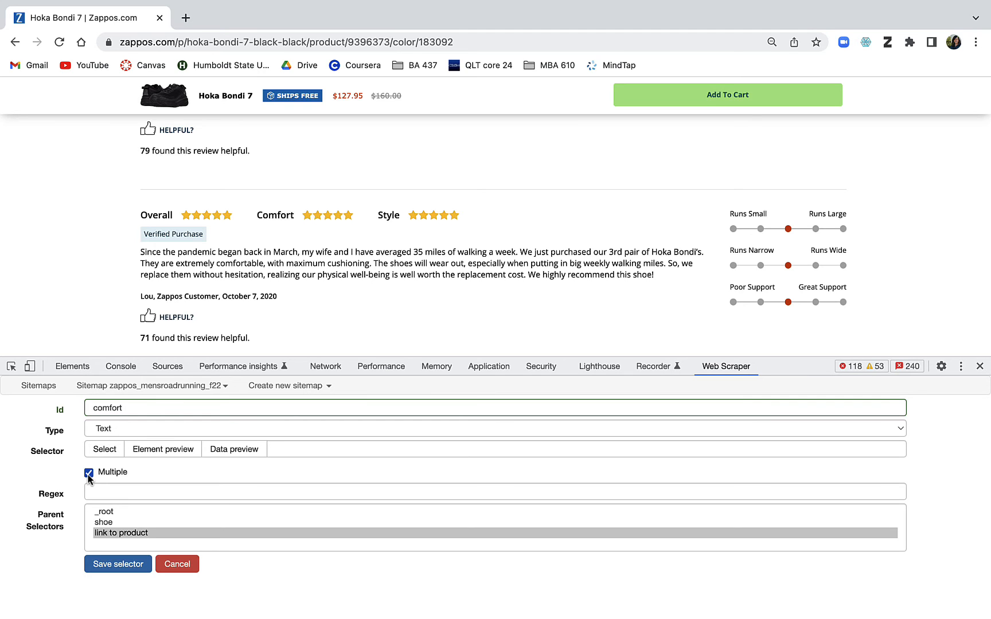
# - Pick the Comfort star rating in the first verified-purchase review as the comfort selector's element and save the selector
pyautogui.click(102, 452)
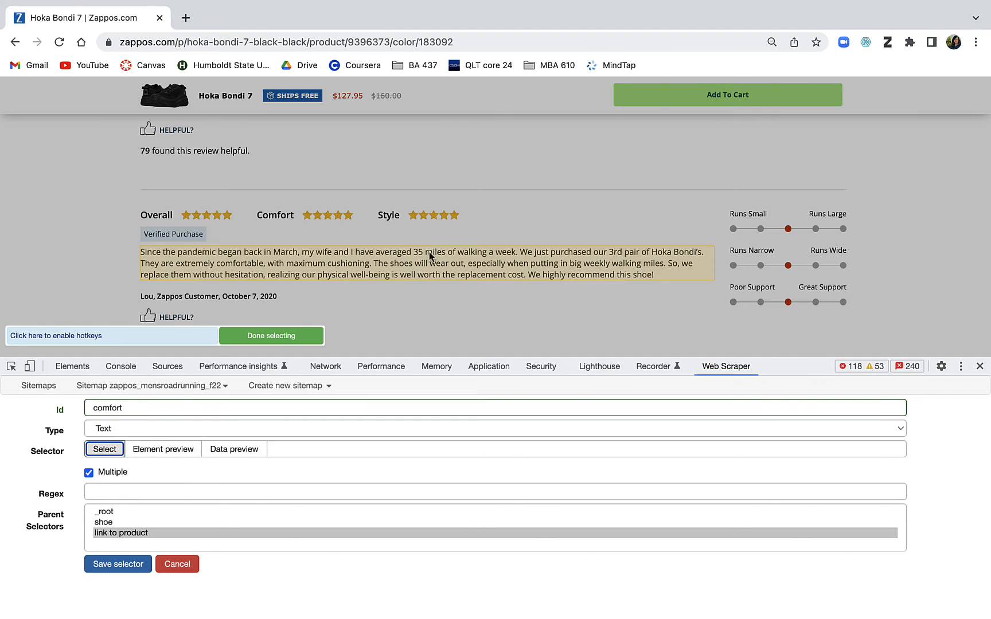
pyautogui.scroll(-10, 494, 215)
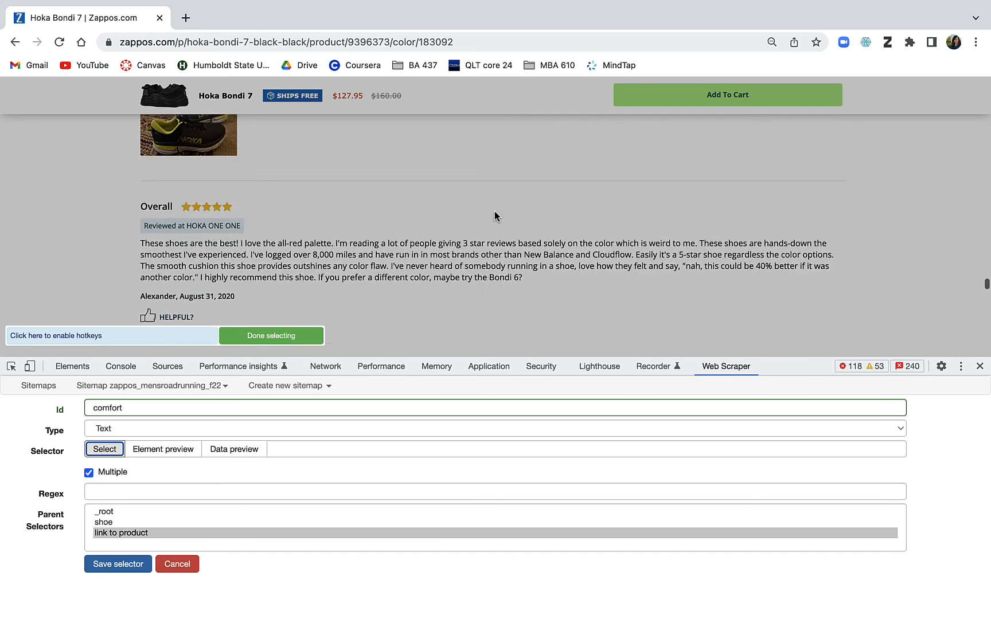
pyautogui.scroll(-5, 495, 216)
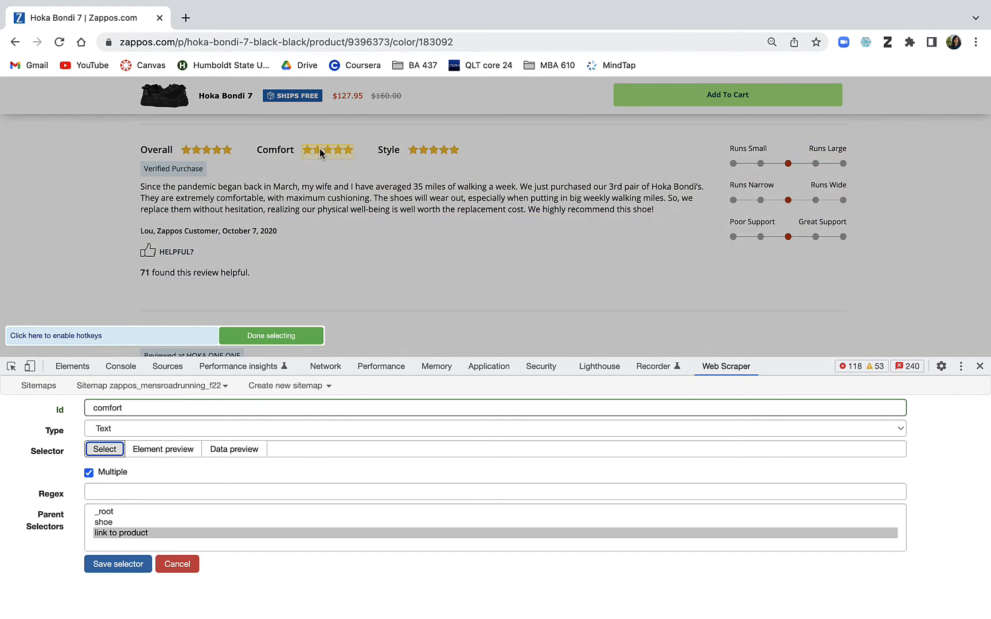
pyautogui.click(320, 149)
pyautogui.scroll(-8, 372, 289)
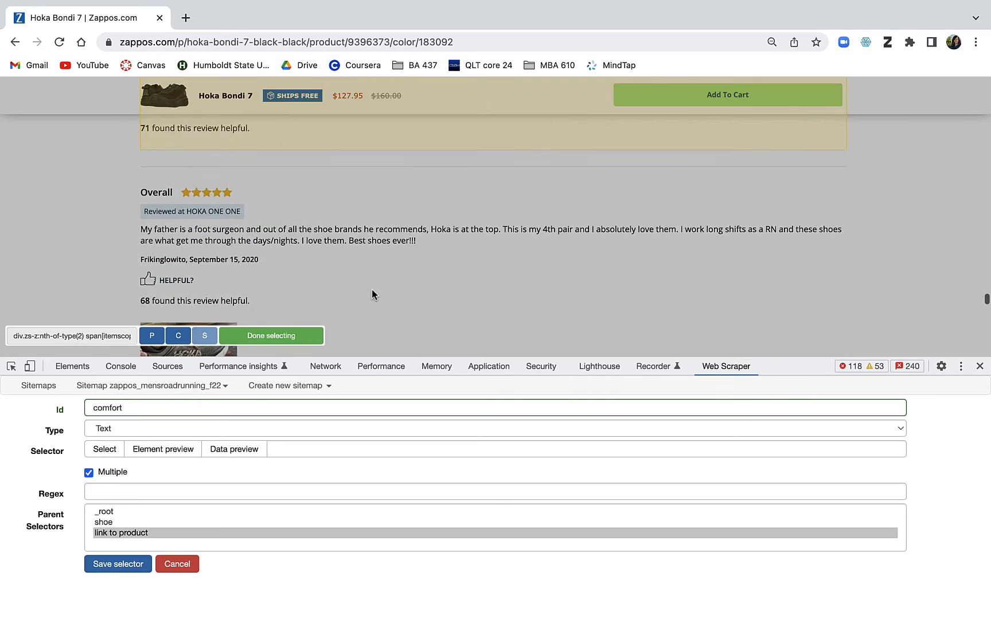
pyautogui.scroll(-2, 371, 295)
pyautogui.scroll(10, 372, 294)
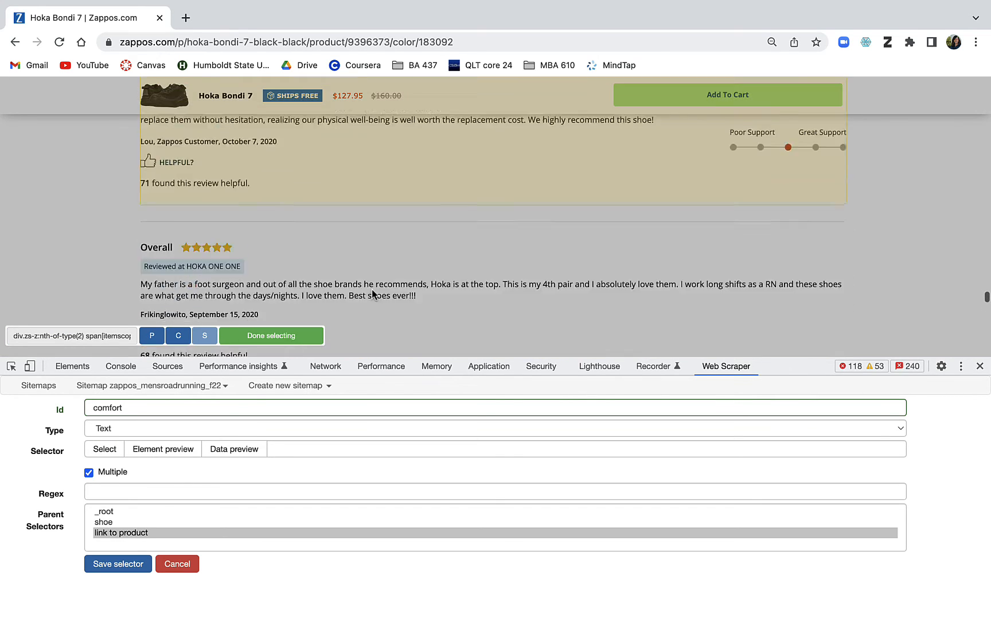
pyautogui.scroll(-15, 372, 292)
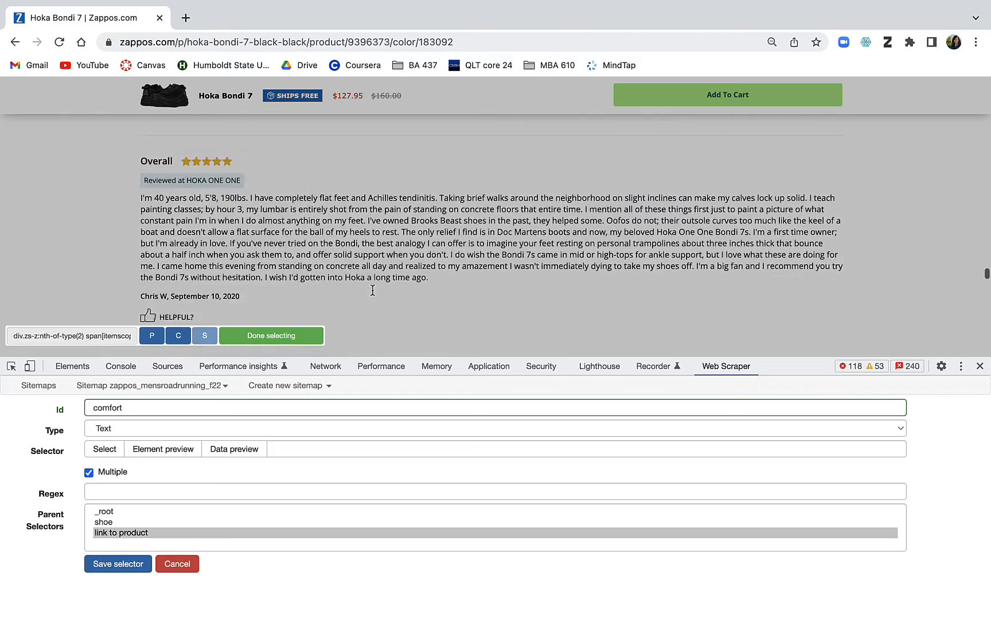
pyautogui.scroll(5, 372, 289)
pyautogui.scroll(-8, 371, 290)
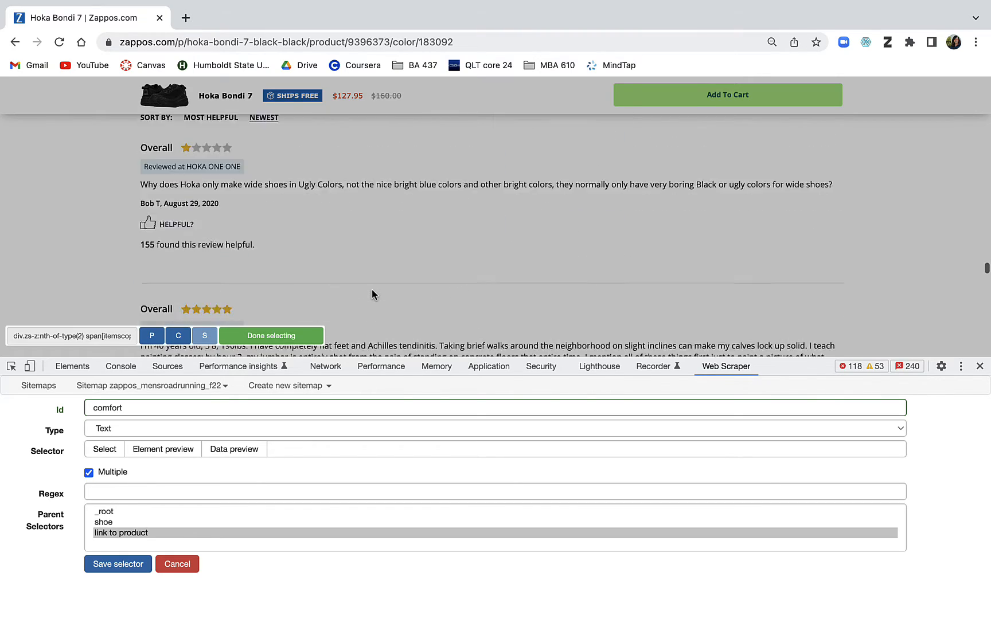
pyautogui.scroll(-2, 373, 294)
pyautogui.scroll(-4, 371, 289)
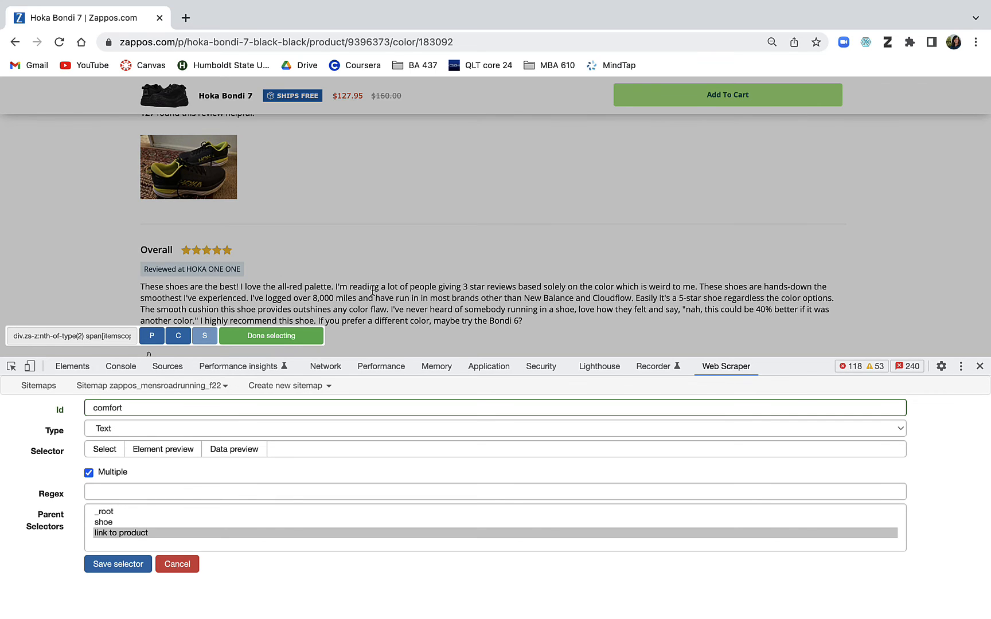
pyautogui.click(281, 337)
pyautogui.click(109, 570)
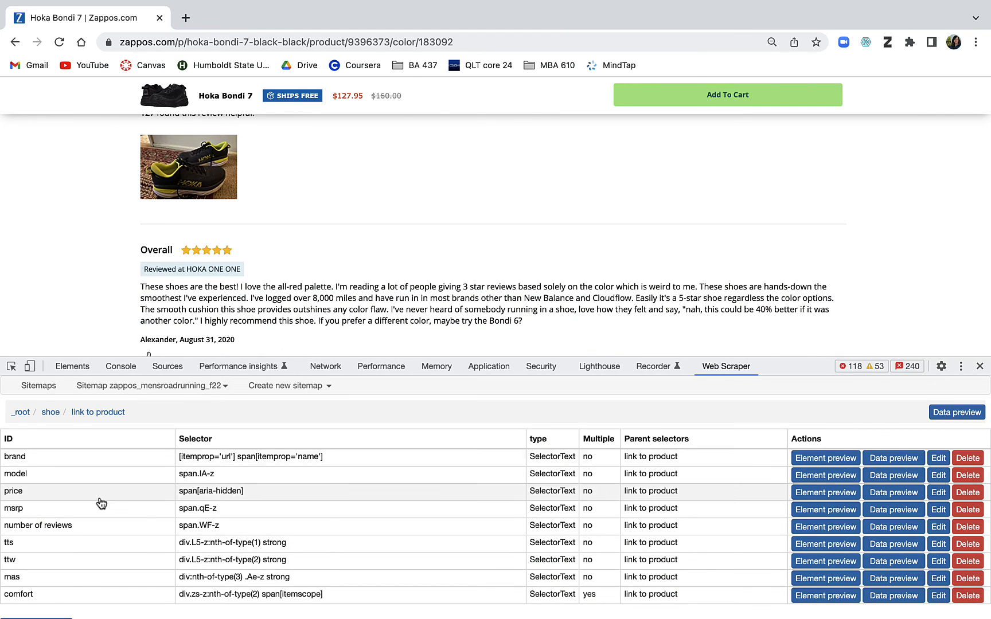
# - Start a new Text selector inside link to product with the ID style and allow multiple matches
pyautogui.scroll(-1, 98, 505)
pyautogui.click(20, 612)
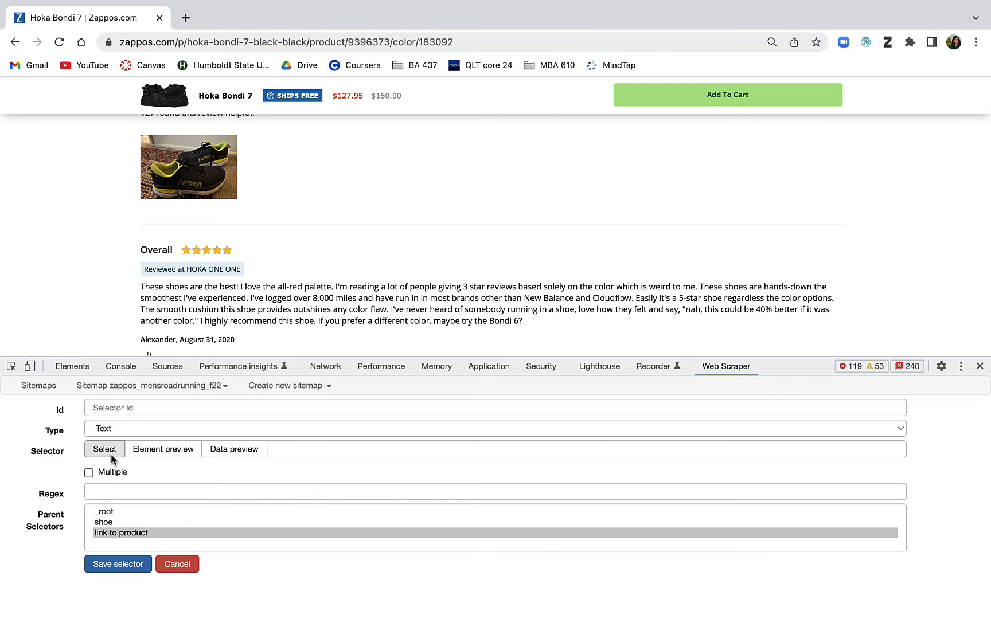
pyautogui.click(124, 407)
pyautogui.write('style')
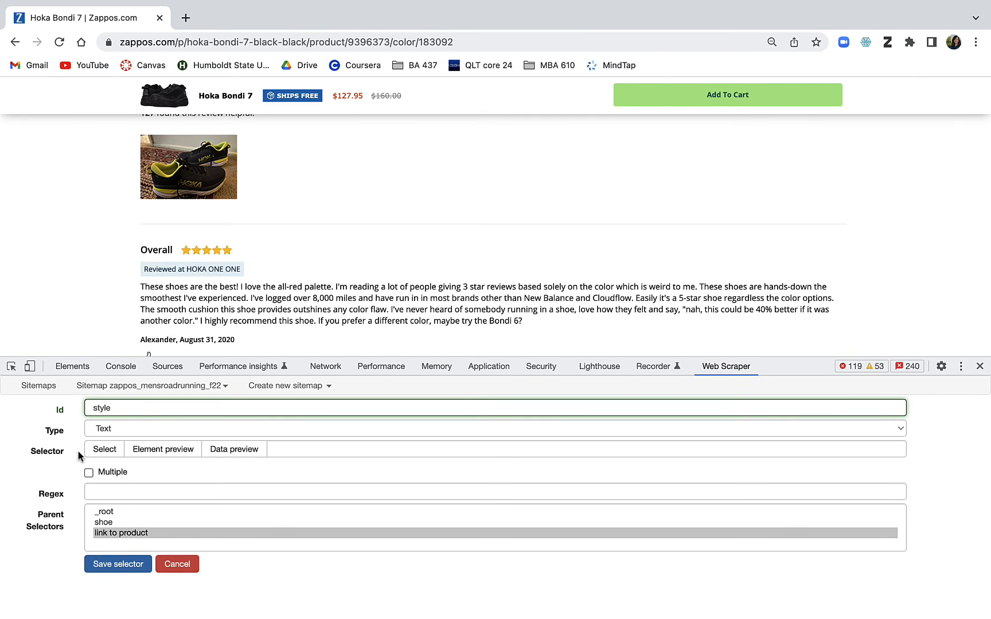
pyautogui.click(89, 472)
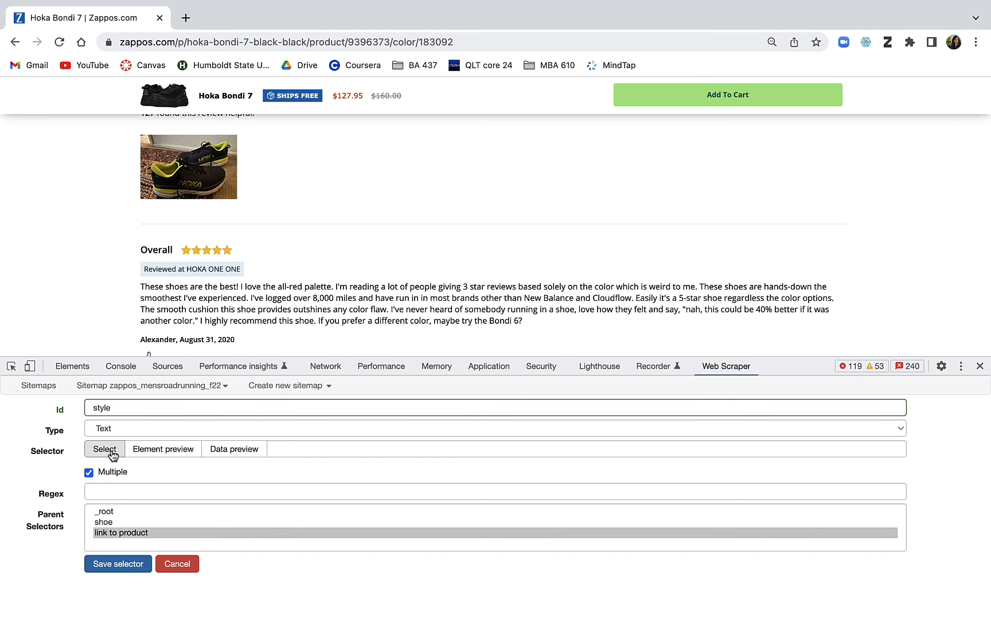
# - Pick the Style star rating in the first verified-purchase review as the style selector's element and save the selector
pyautogui.click(104, 449)
pyautogui.scroll(-5, 435, 272)
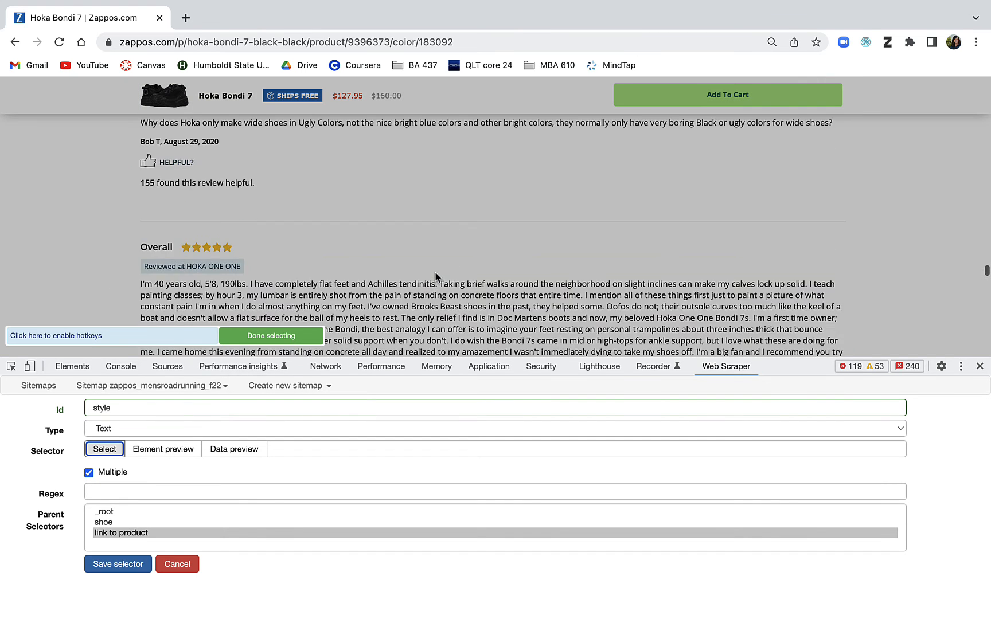
pyautogui.scroll(5, 435, 276)
pyautogui.scroll(-5, 435, 276)
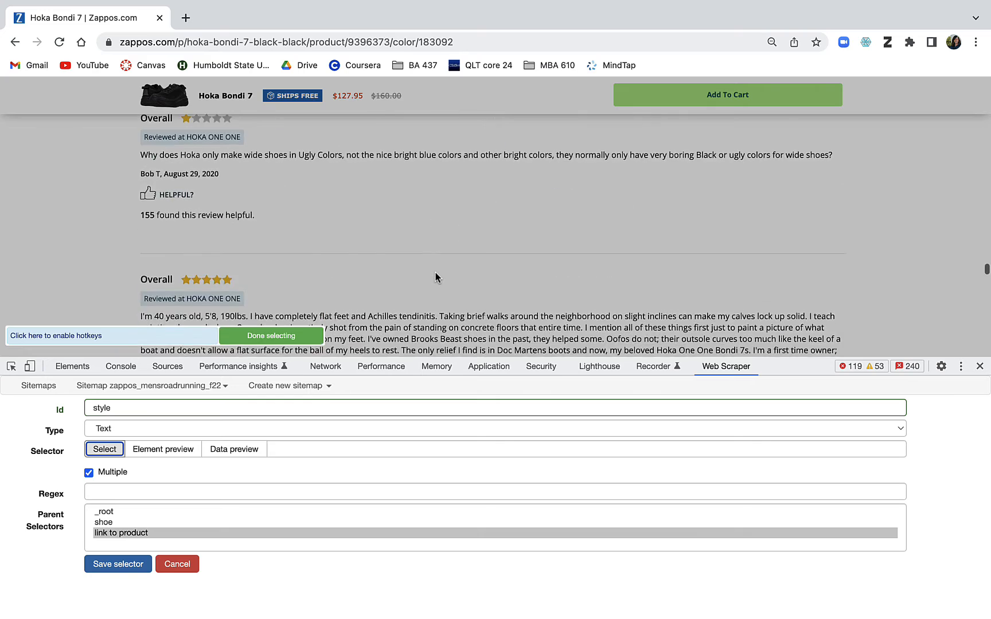
pyautogui.scroll(-6, 435, 278)
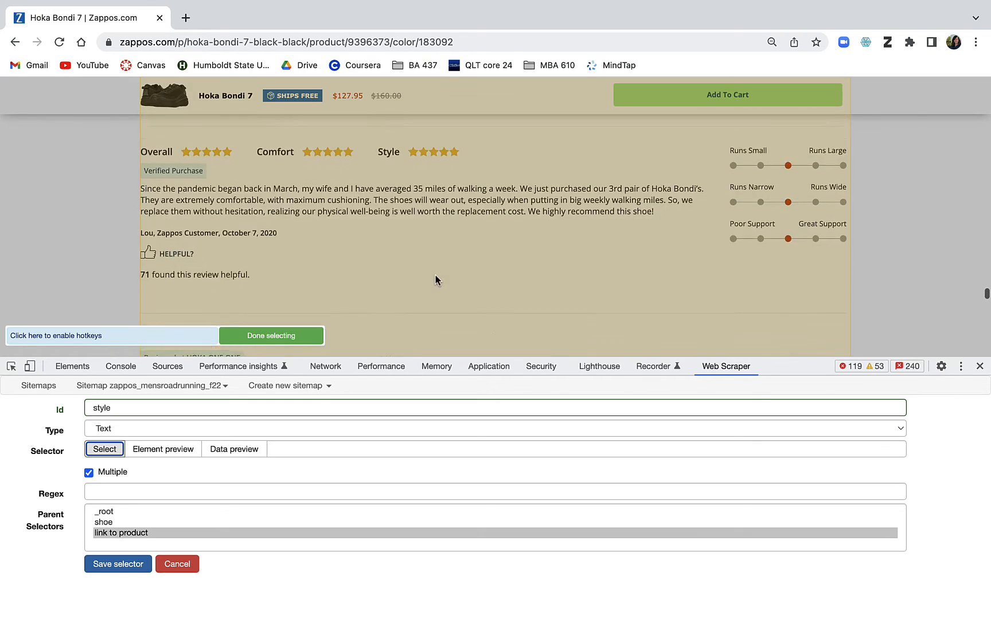
pyautogui.scroll(1, 435, 280)
pyautogui.click(429, 165)
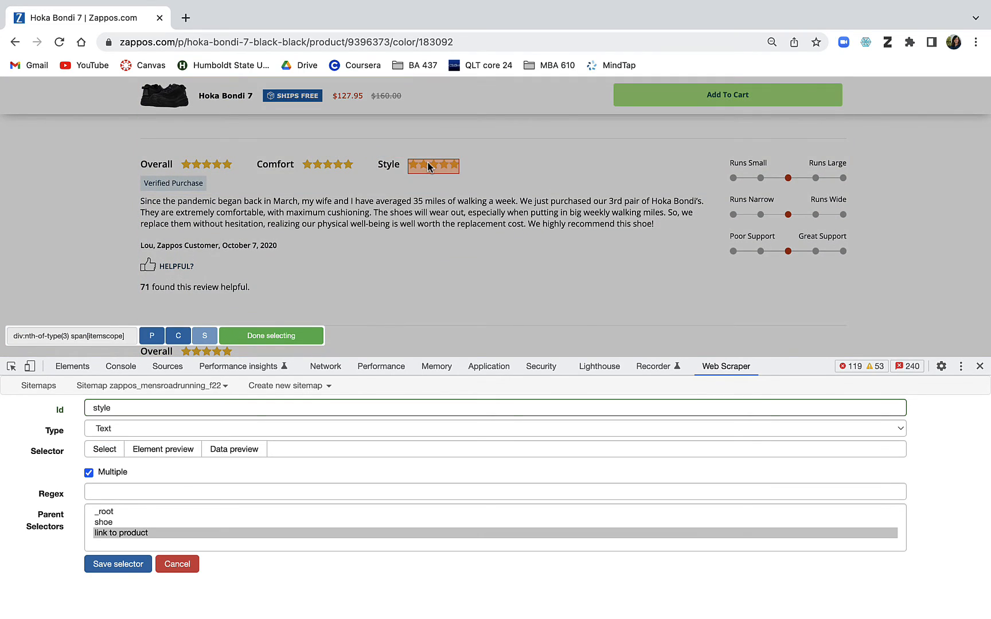
pyautogui.click(262, 338)
pyautogui.click(118, 564)
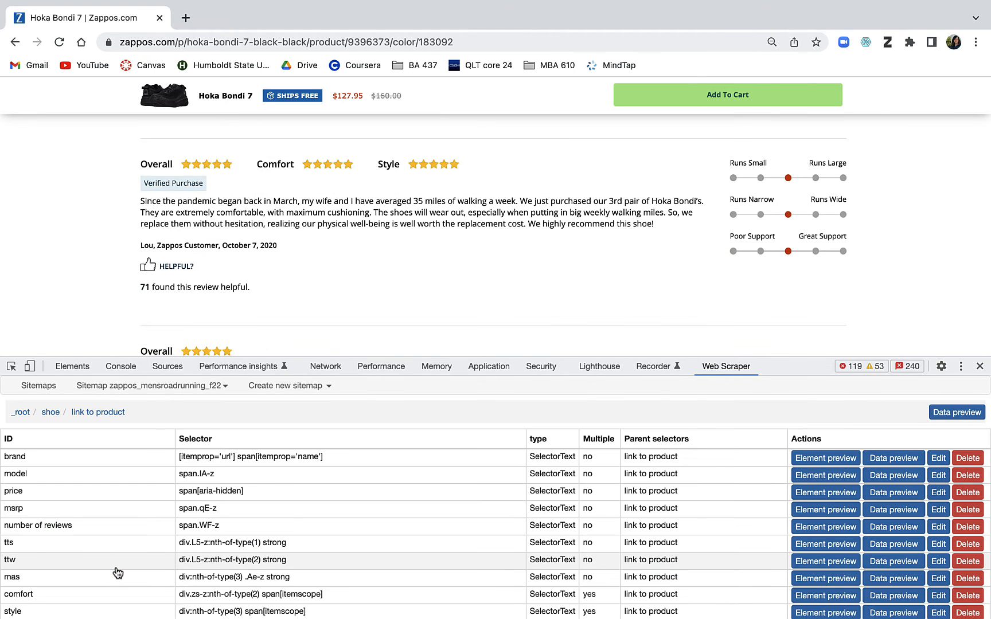
# - Start a new Link selector inside link to product with the ID link to additional reviews
pyautogui.scroll(-1, 117, 573)
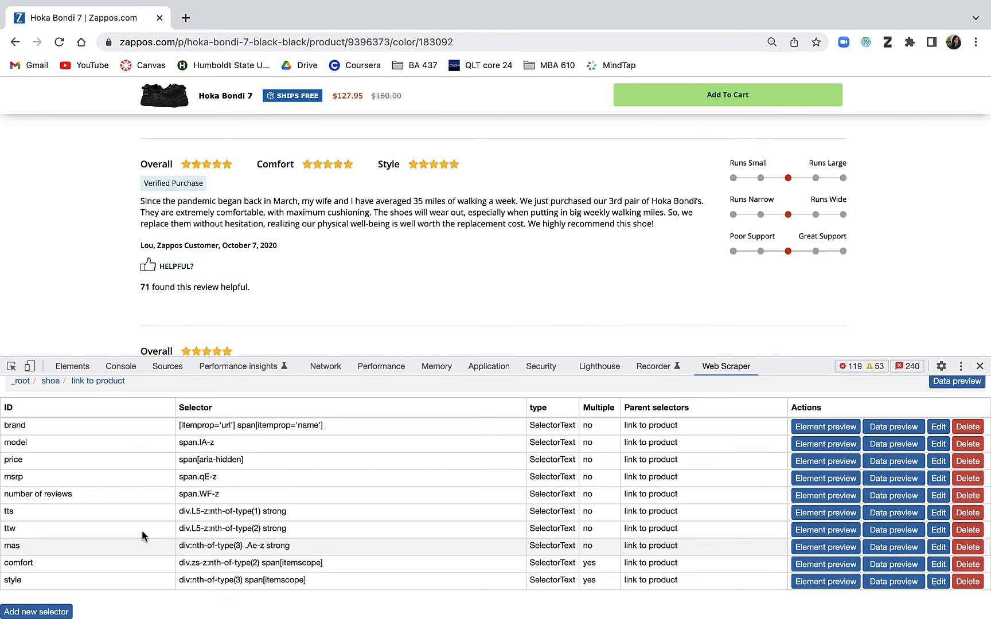
pyautogui.scroll(15, 402, 244)
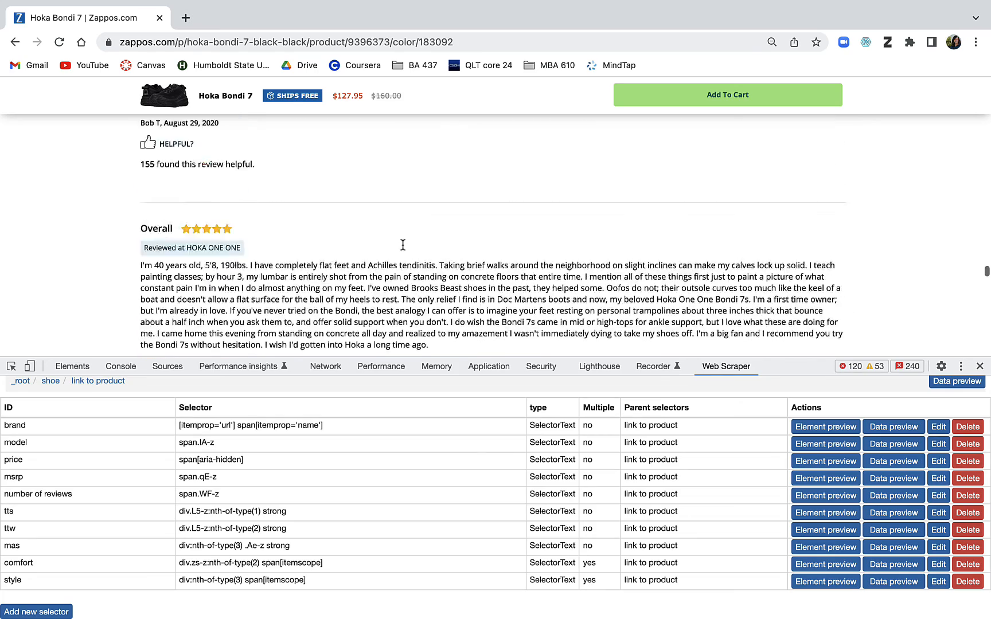
pyautogui.scroll(-10, 401, 244)
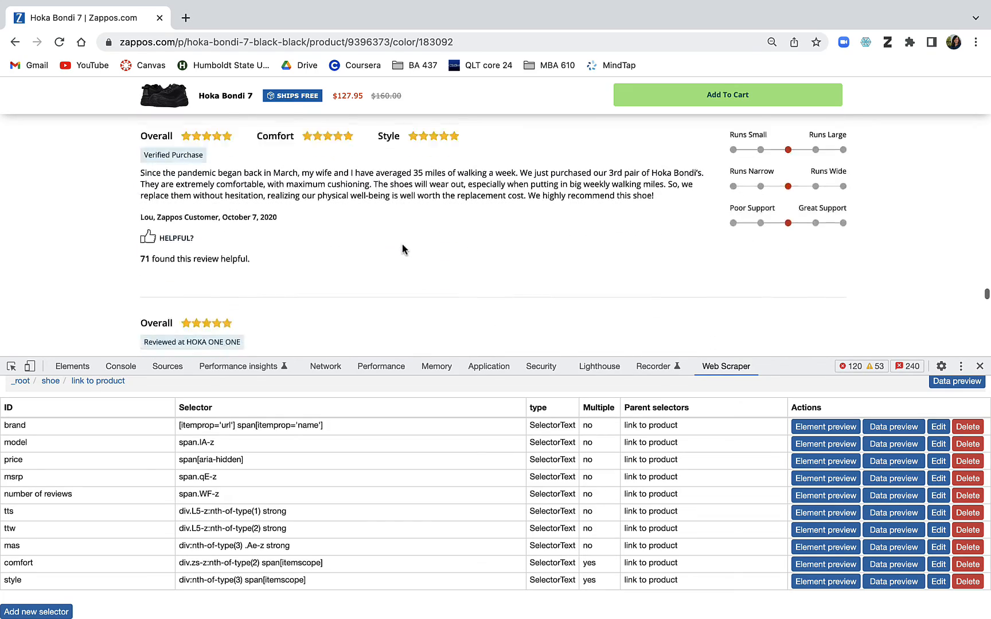
pyautogui.scroll(-5, 402, 244)
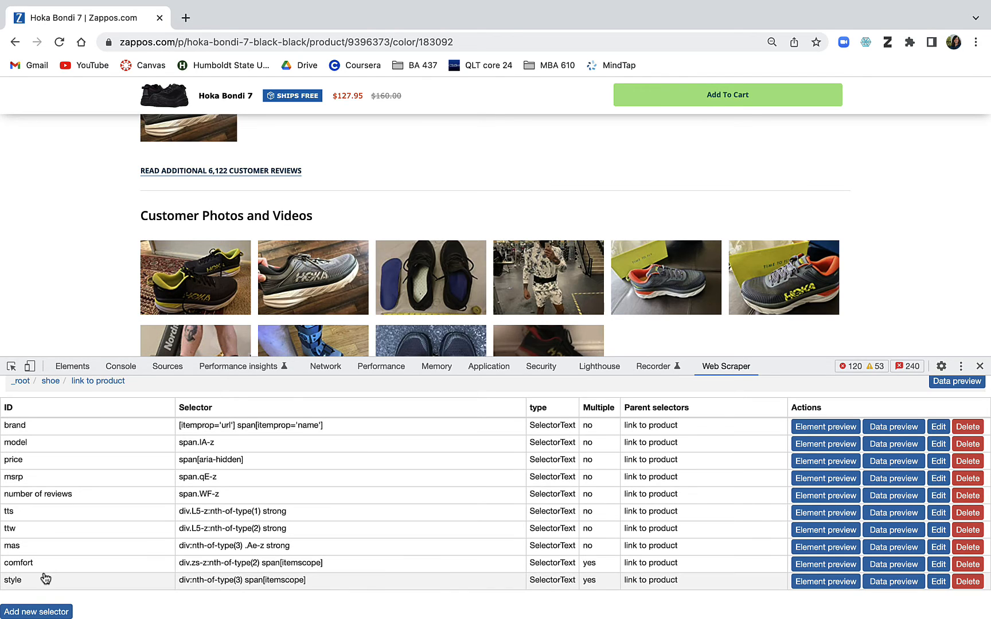
pyautogui.click(35, 612)
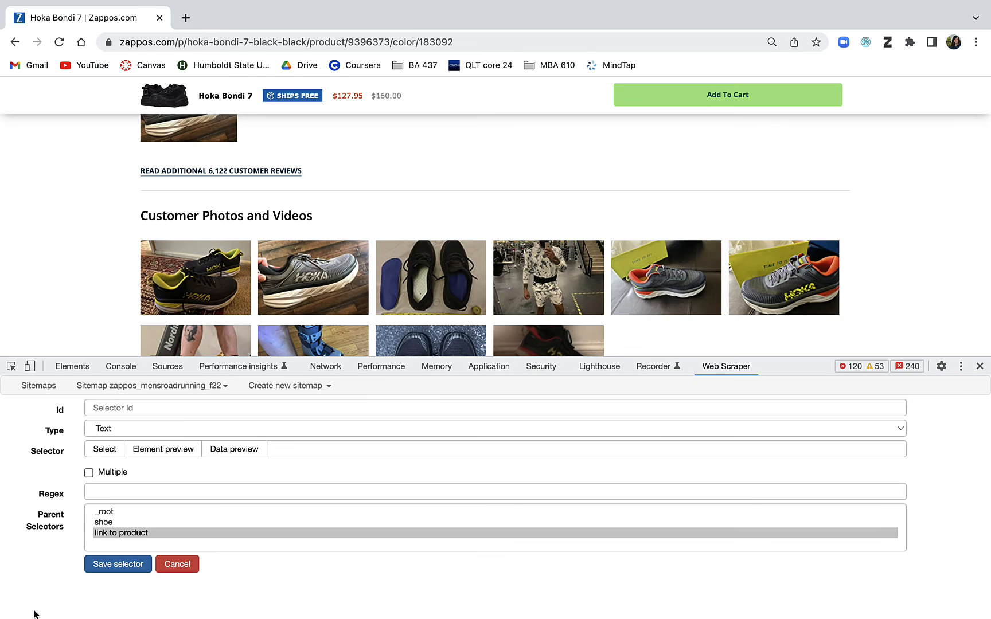
pyautogui.click(141, 407)
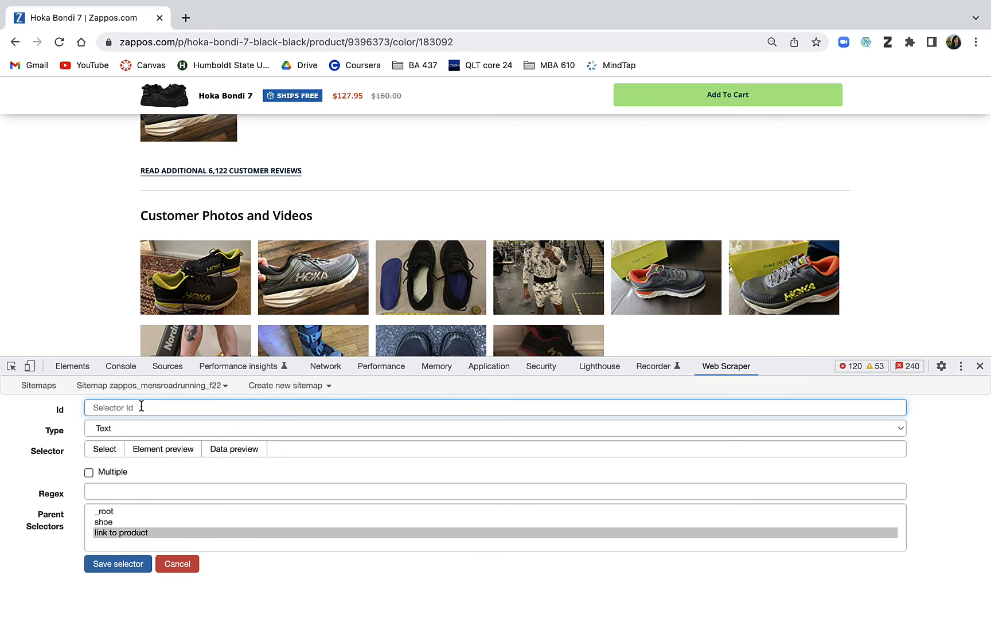
pyautogui.write('link to additional reviews')
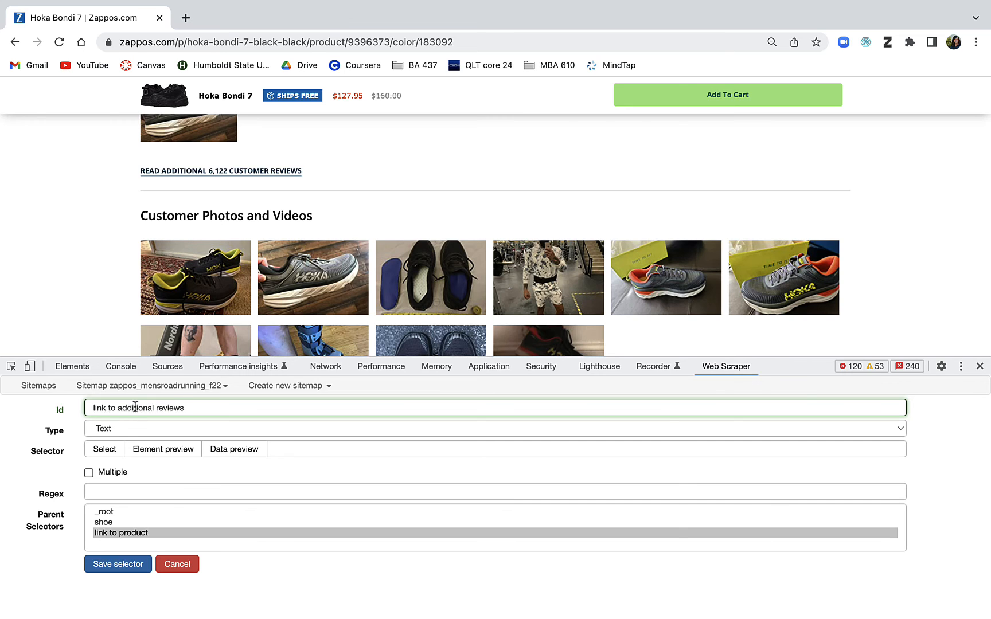
pyautogui.click(119, 428)
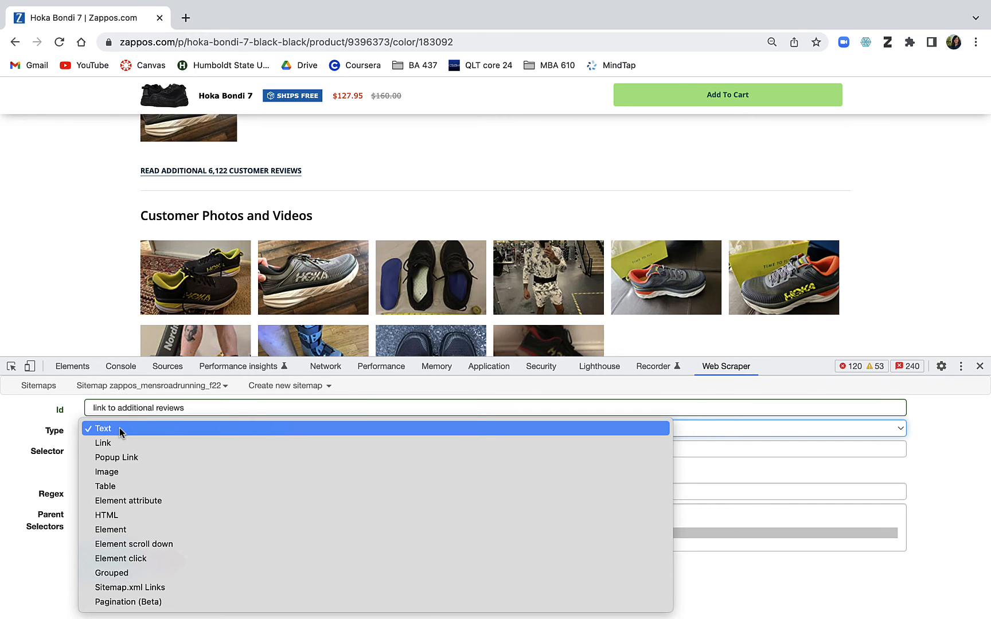
pyautogui.click(116, 446)
# - Pick the Read Additional Customer Reviews link as the link to additional reviews selector's element and save the selector
pyautogui.click(105, 449)
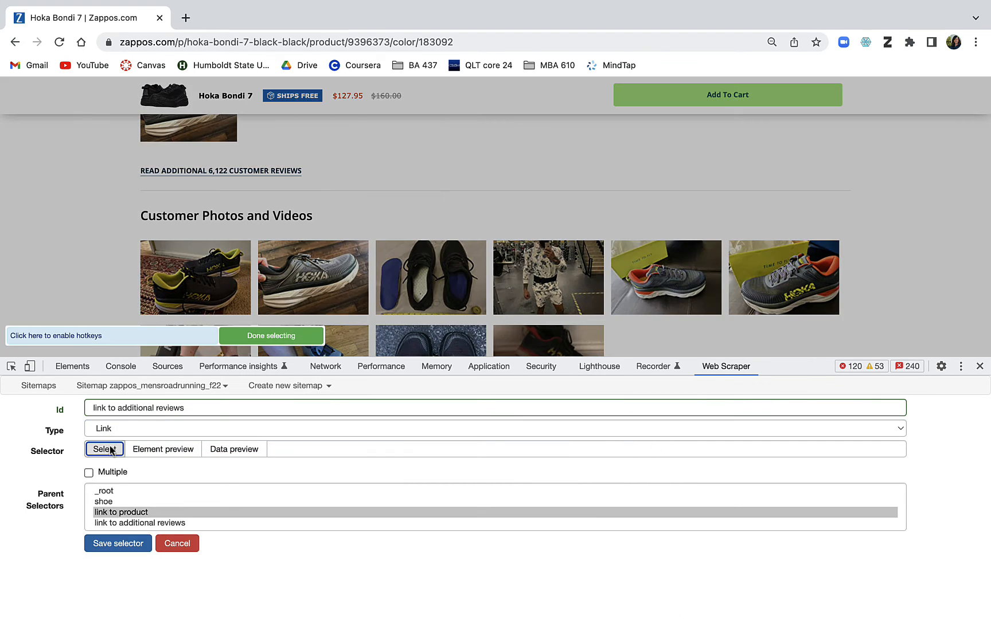
pyautogui.click(269, 174)
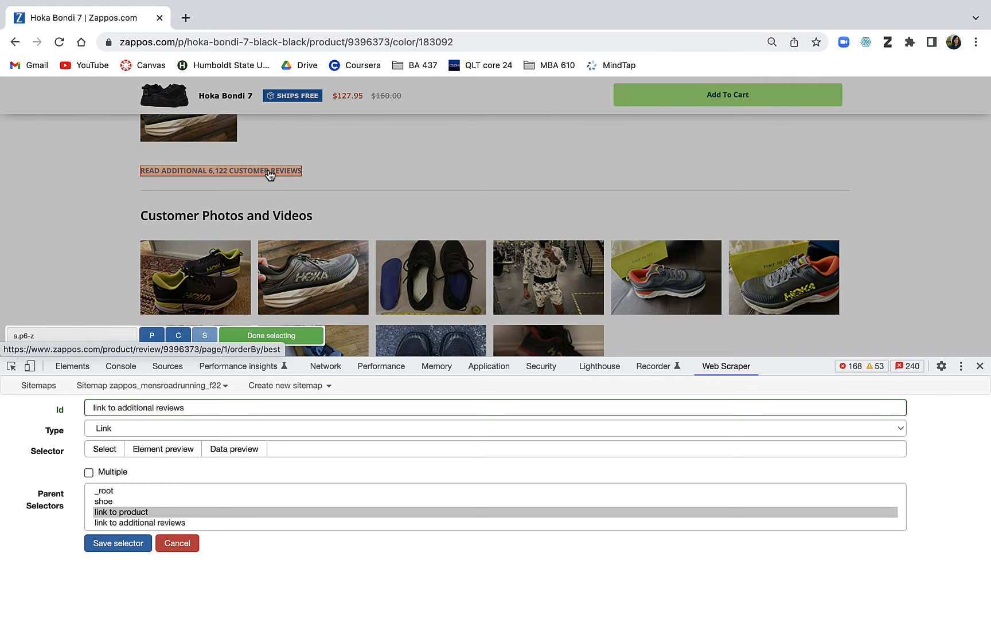
pyautogui.click(261, 336)
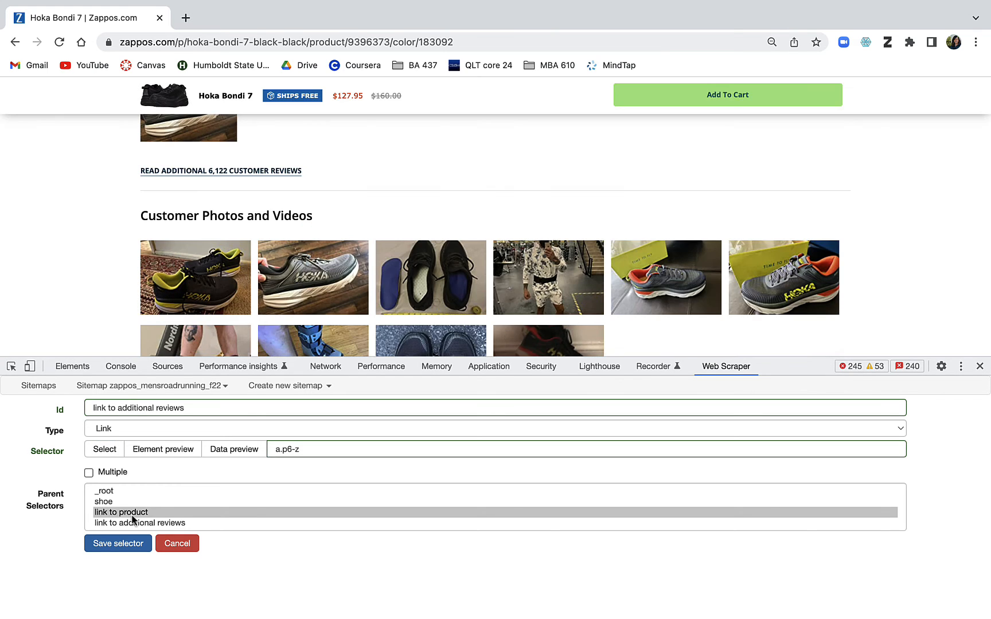
pyautogui.click(117, 543)
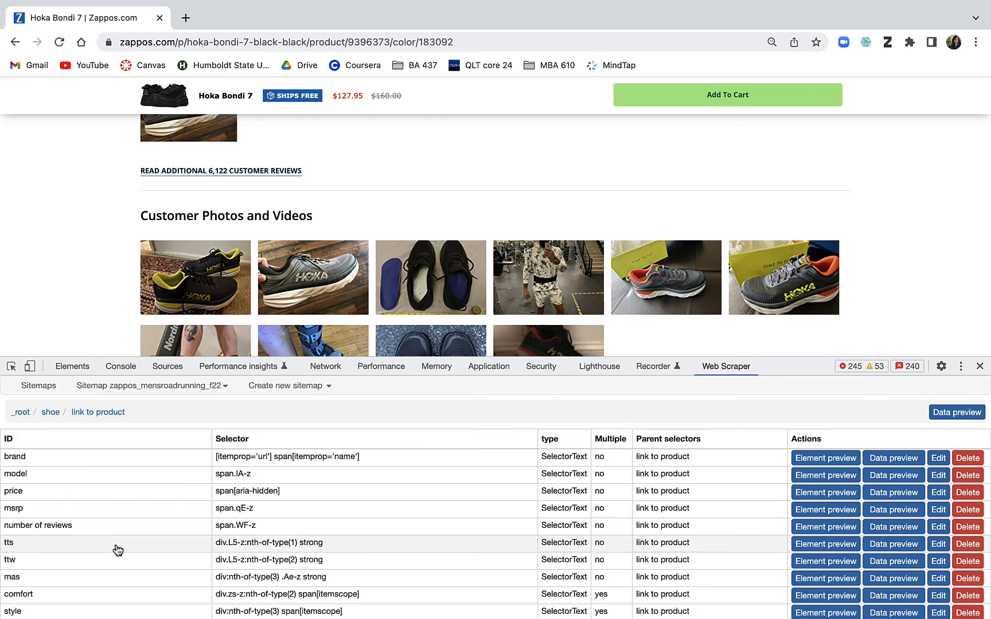
# - Enter the link to additional reviews selector level and open the Hoka Bondi 7 additional customer reviews page
pyautogui.scroll(-2, 117, 549)
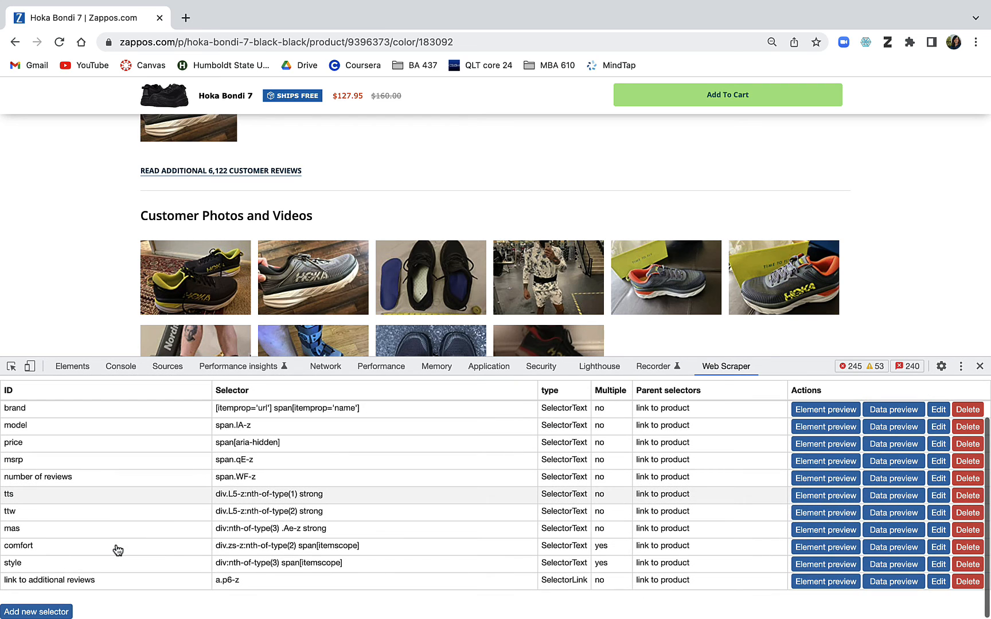
pyautogui.click(39, 587)
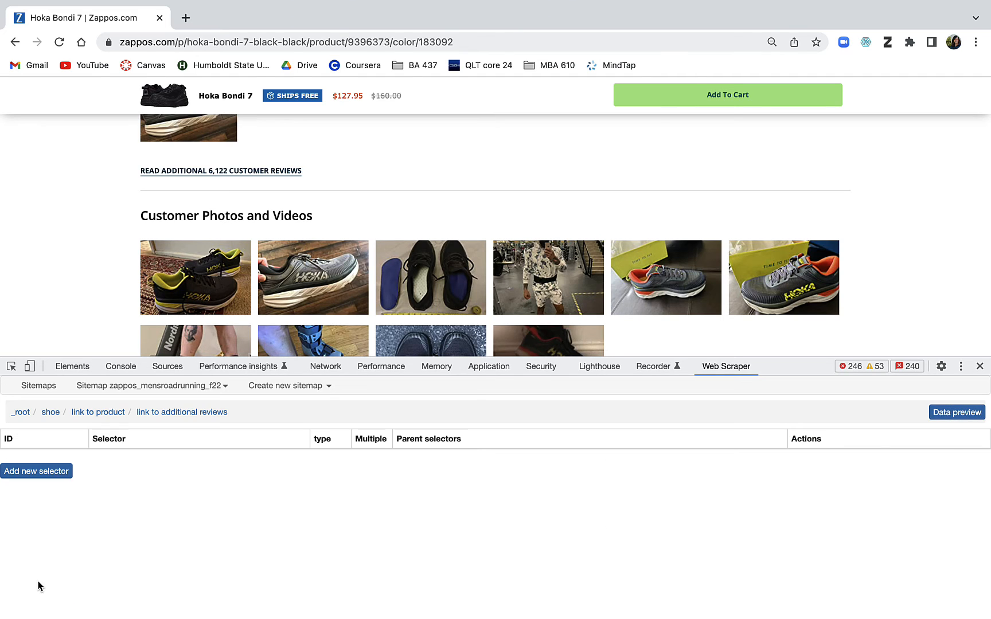
pyautogui.click(229, 176)
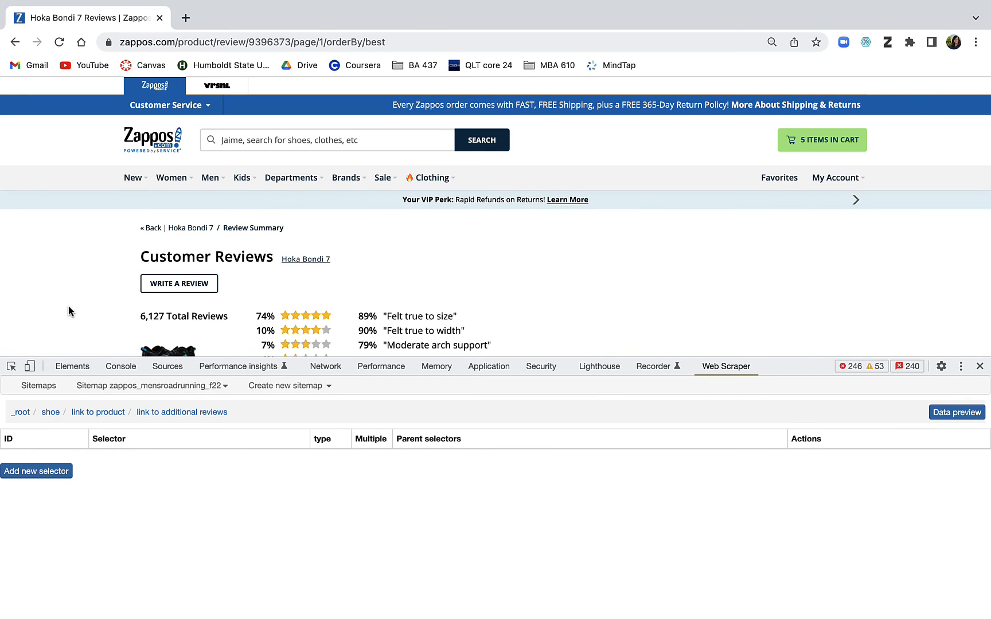
# - Examine the Hoka Bondi 7 additional reviews to find entries that include Comfort and Style star ratings
pyautogui.scroll(-2, 68, 311)
pyautogui.scroll(-4, 68, 311)
pyautogui.scroll(-4, 68, 311)
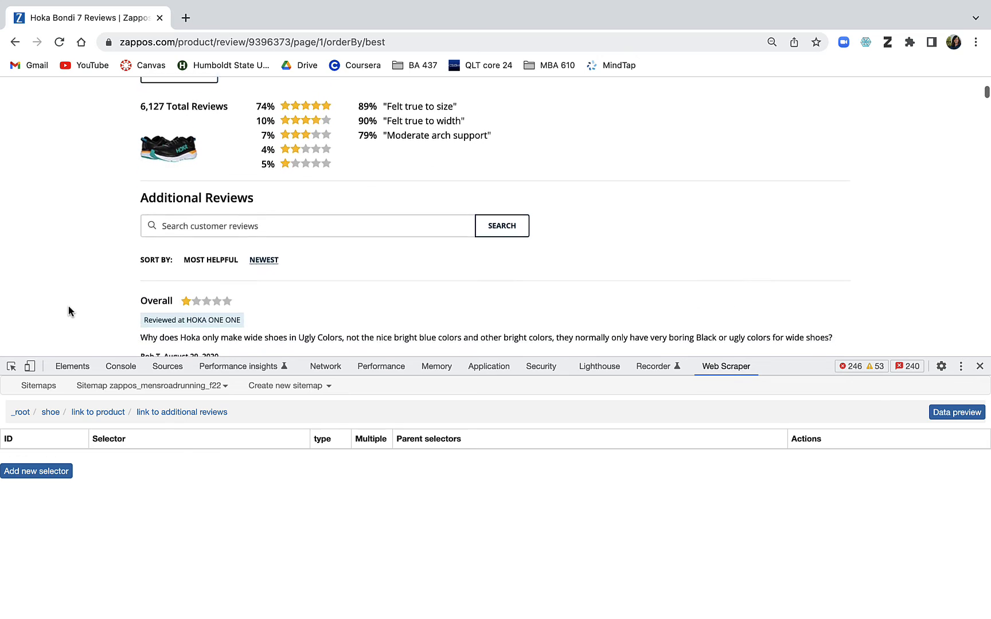
pyautogui.scroll(-5, 68, 311)
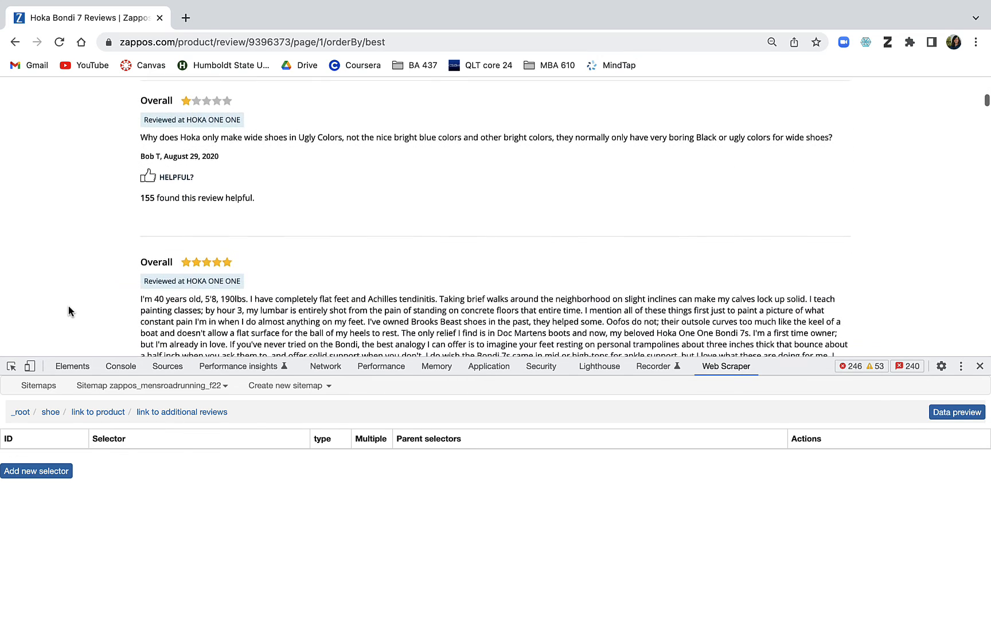
pyautogui.scroll(-14, 68, 311)
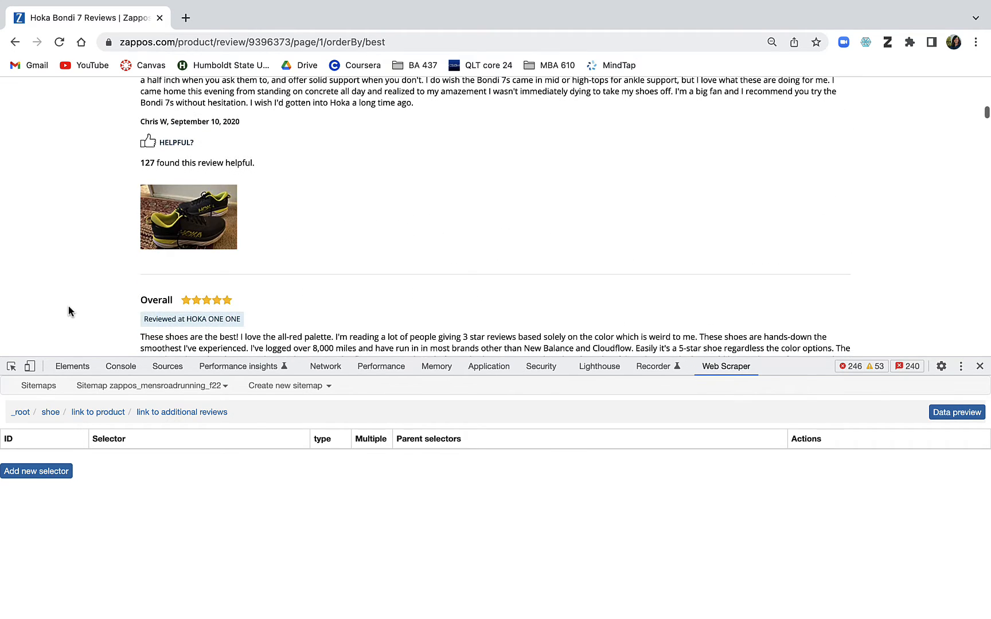
pyautogui.scroll(-5, 68, 307)
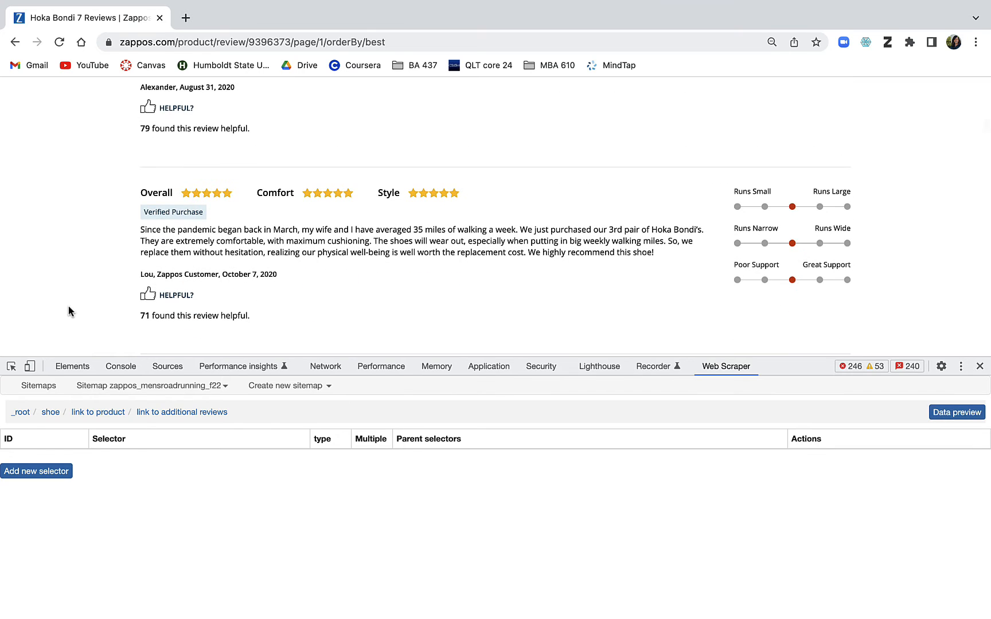
pyautogui.scroll(-15, 68, 311)
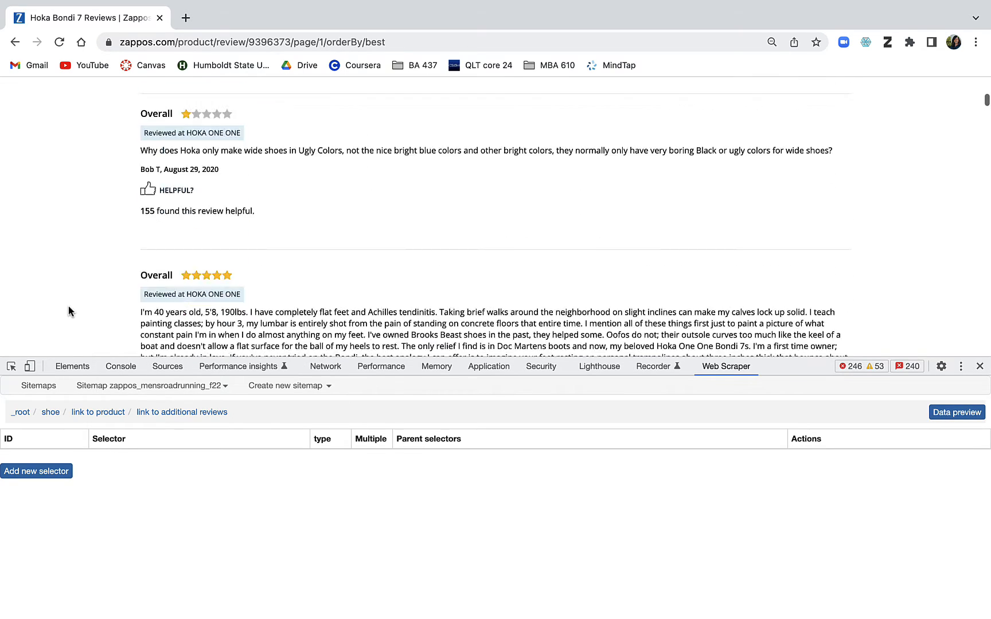
pyautogui.scroll(2, 68, 311)
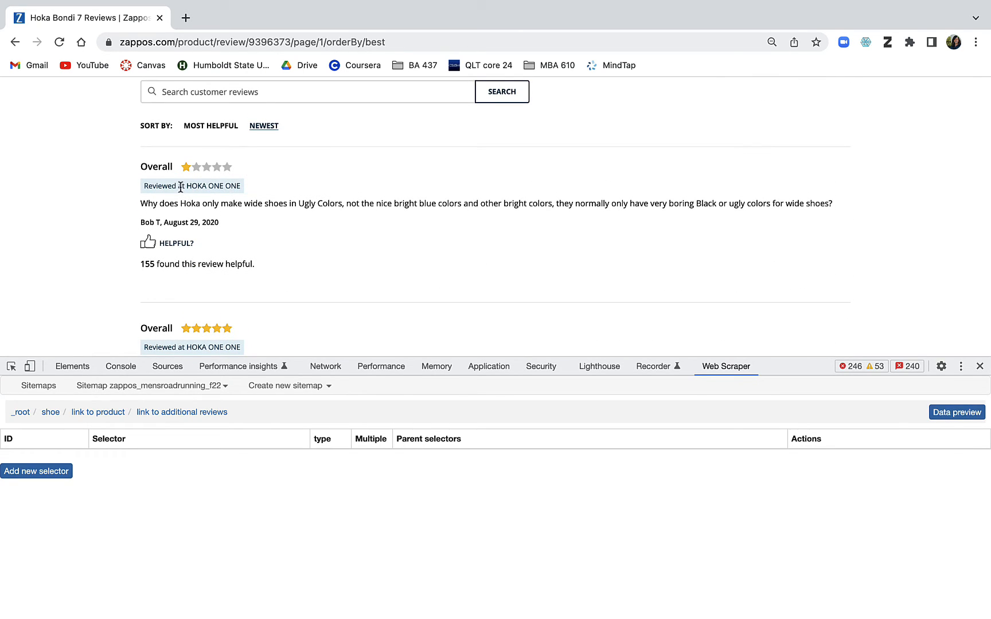
pyautogui.scroll(-15, 417, 292)
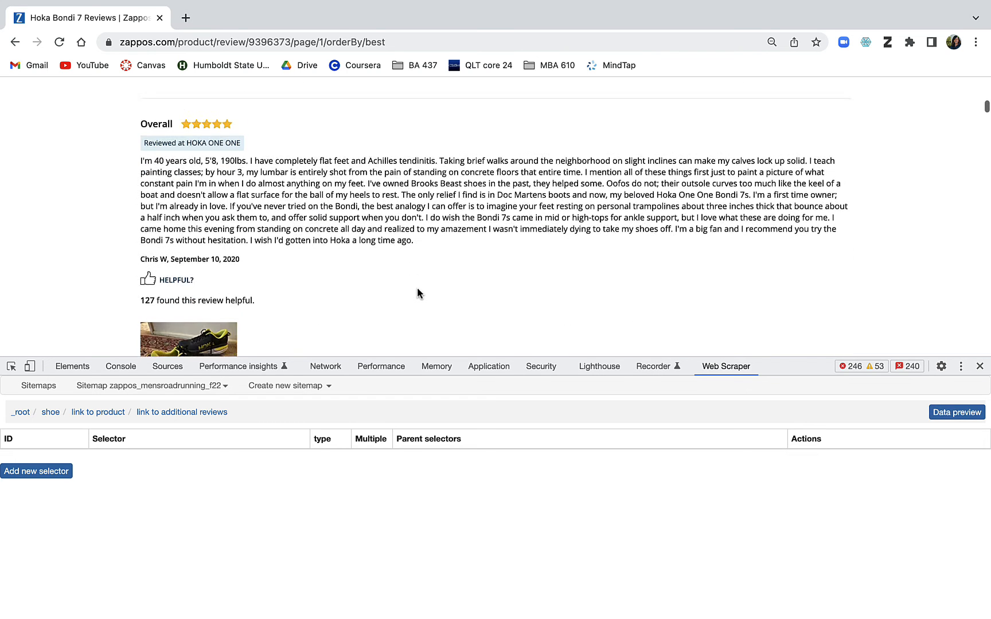
pyautogui.scroll(-5, 418, 292)
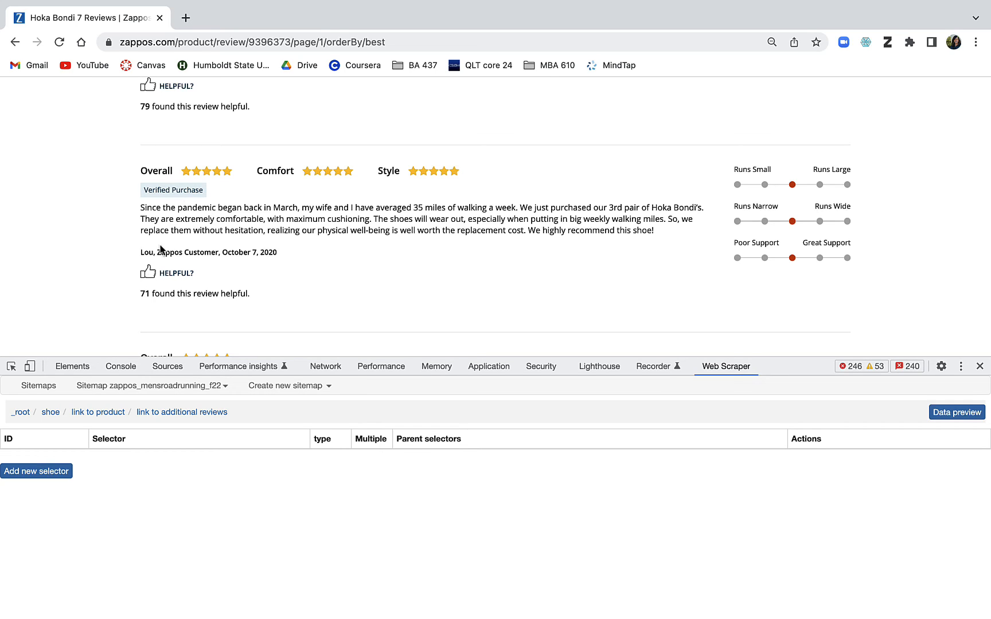
# - Start a new Text selector inside link to additional reviews with the ID more comfort and allow multiple matches
pyautogui.click(49, 475)
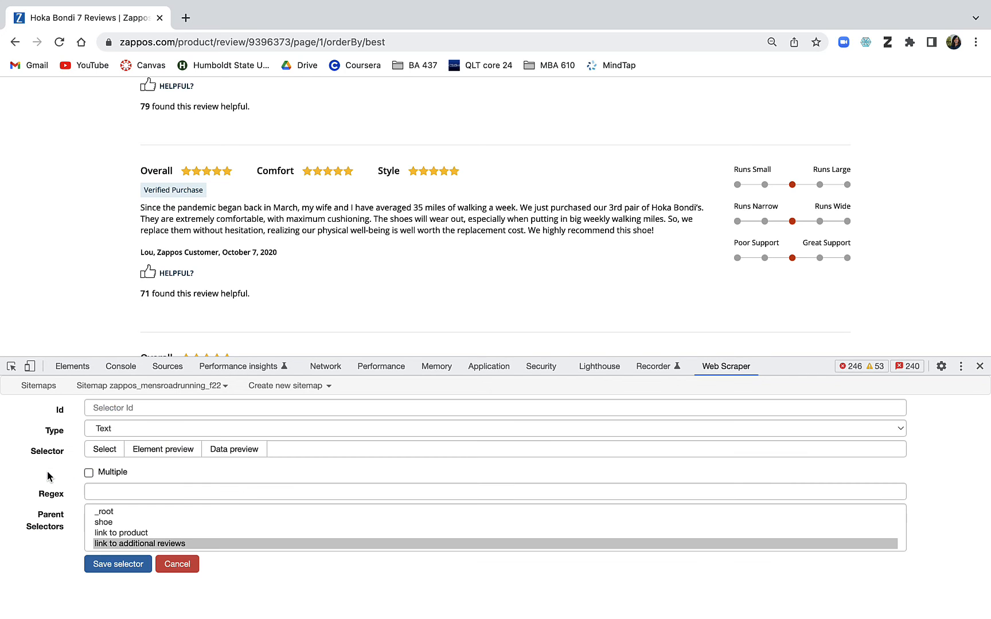
pyautogui.click(126, 409)
pyautogui.write('more comfort')
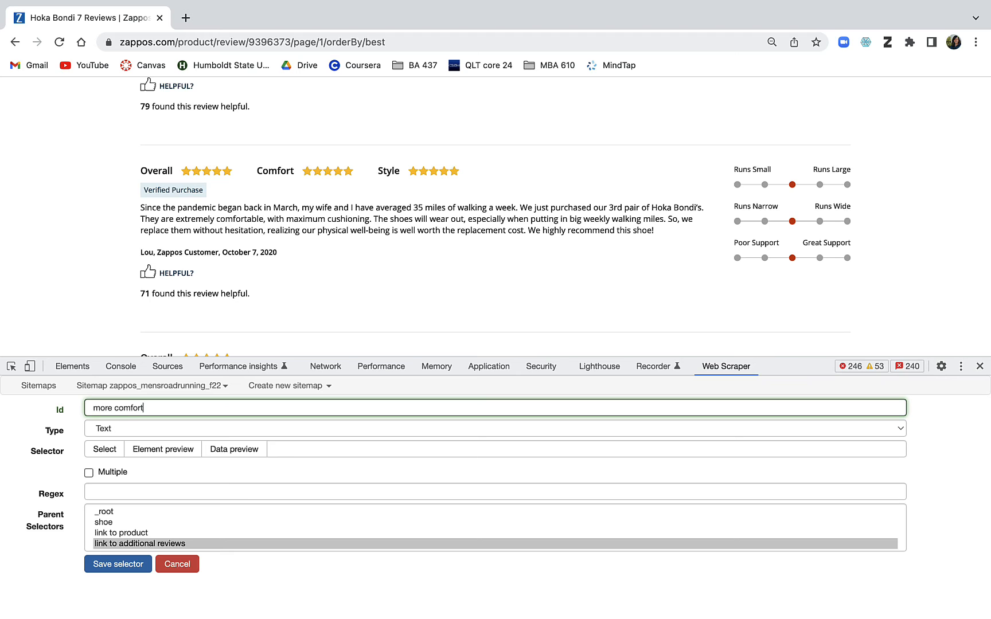
pyautogui.click(104, 449)
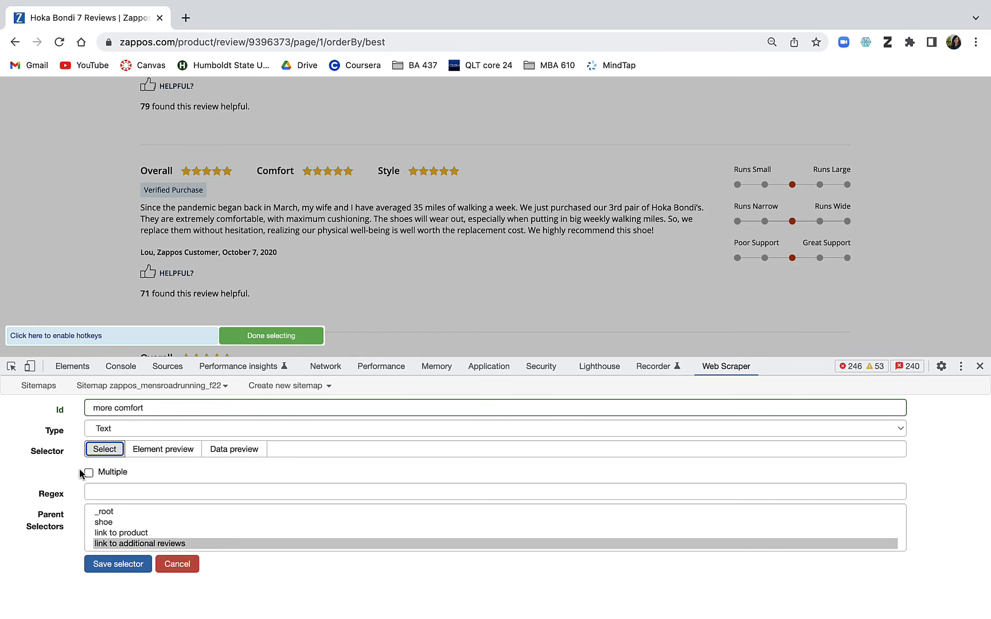
pyautogui.click(89, 473)
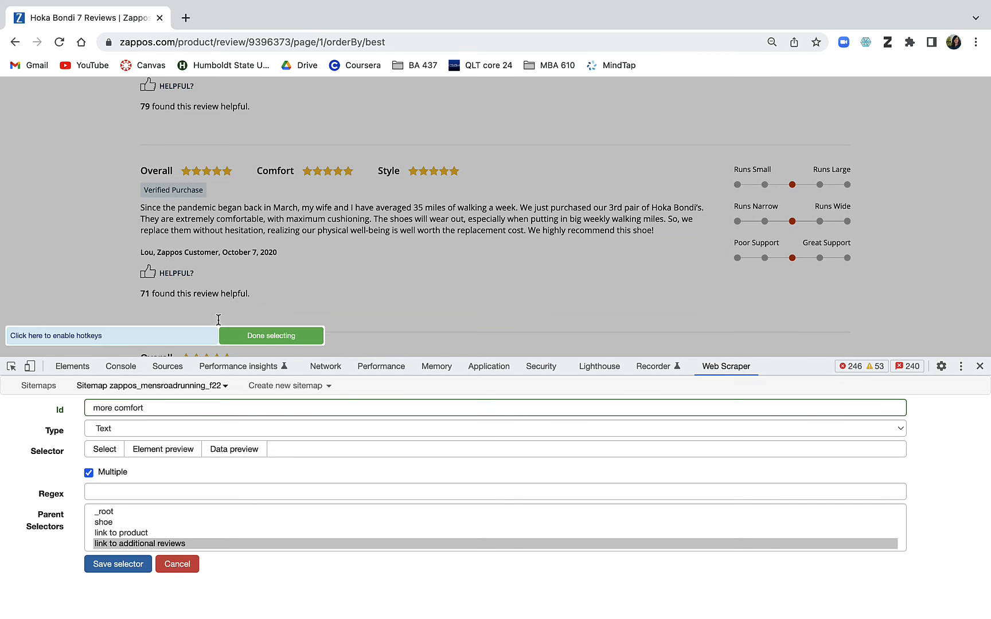
# - Pick the Comfort star ratings in several customer reviews as the more comfort selector's elements and save the selector
pyautogui.click(325, 173)
pyautogui.scroll(-6, 408, 259)
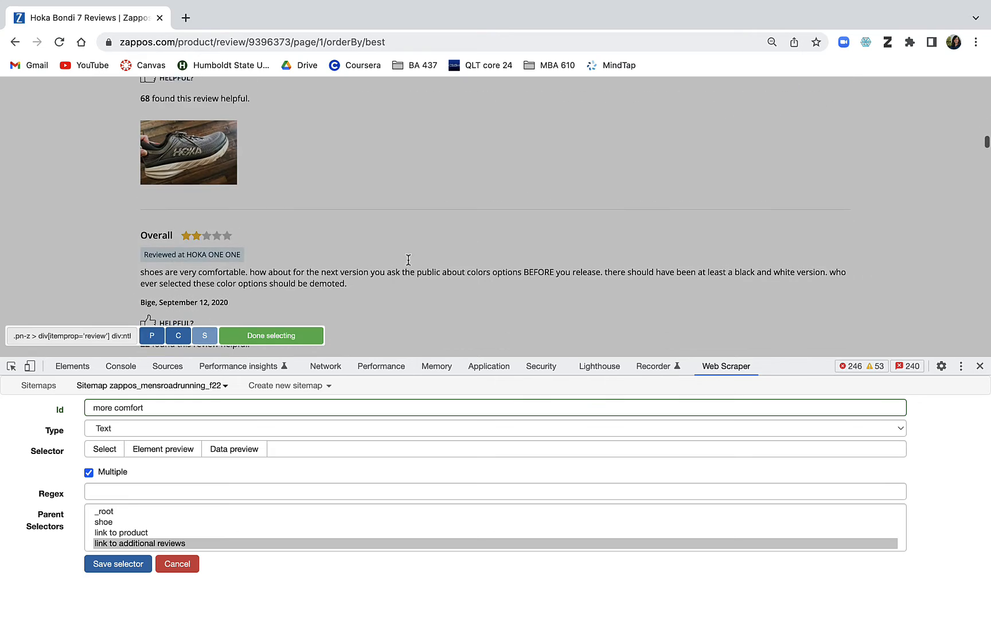
pyautogui.scroll(-10, 408, 259)
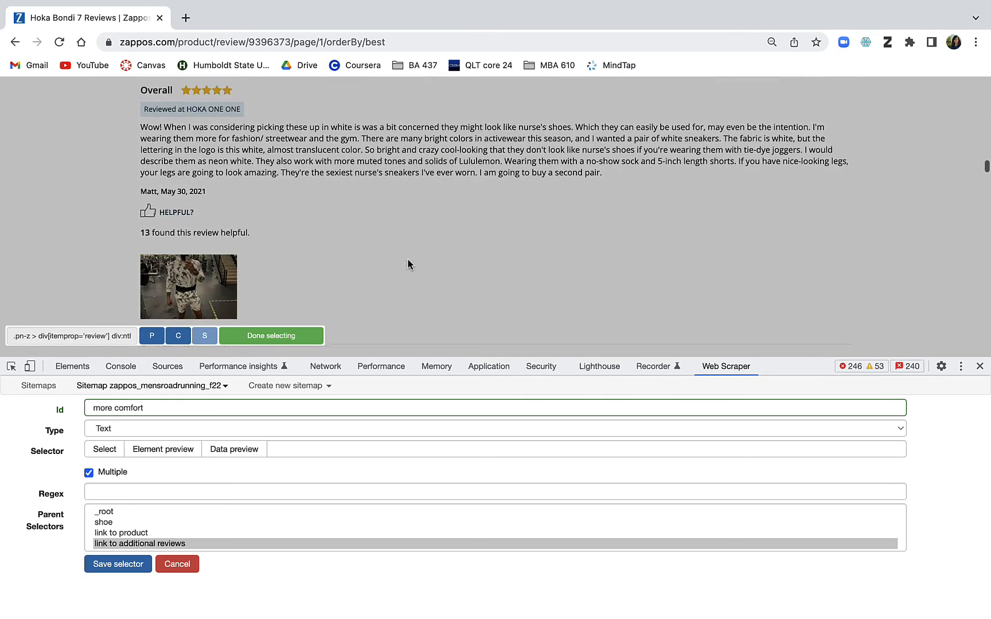
pyautogui.scroll(-10, 407, 265)
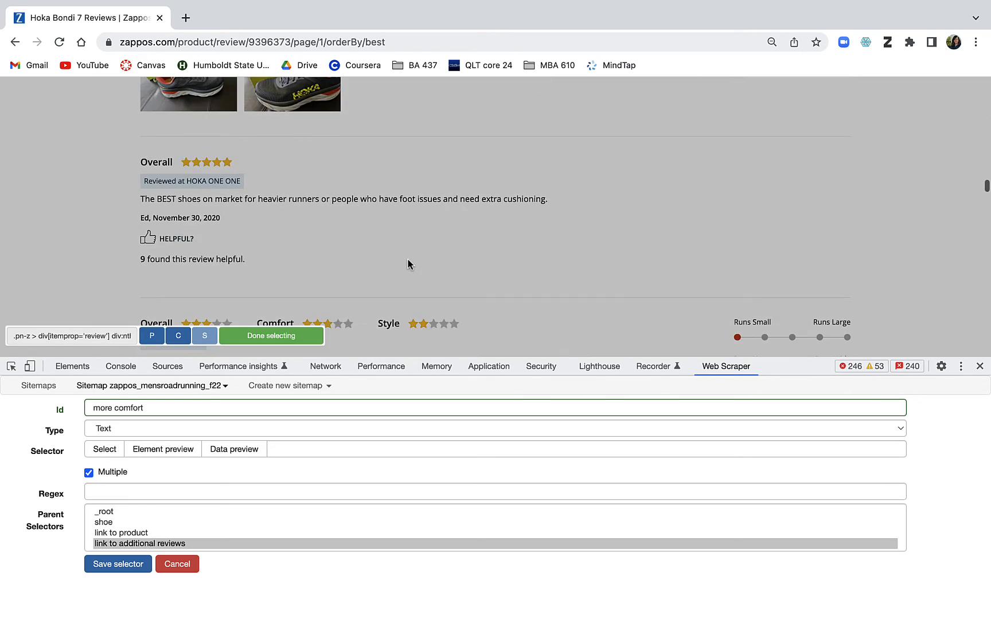
pyautogui.scroll(-2, 407, 259)
pyautogui.click(336, 250)
pyautogui.scroll(-5, 336, 251)
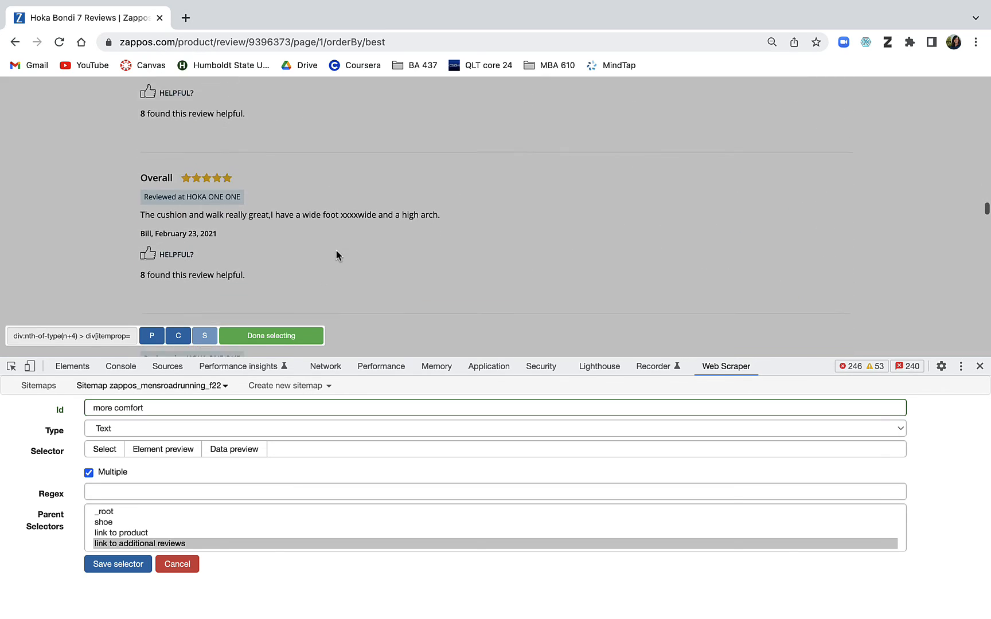
pyautogui.scroll(-10, 336, 255)
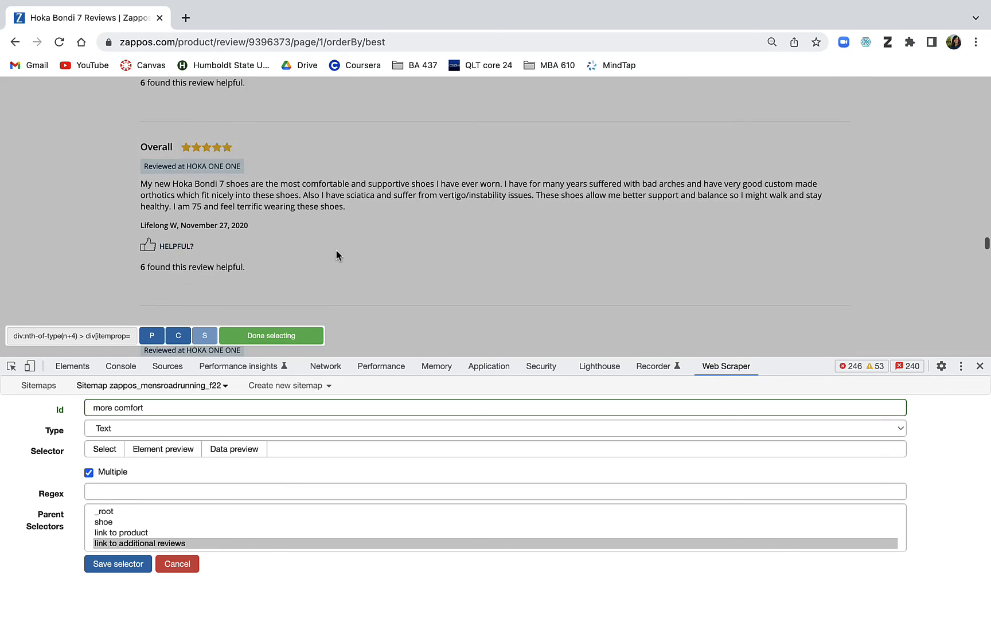
pyautogui.scroll(-10, 336, 255)
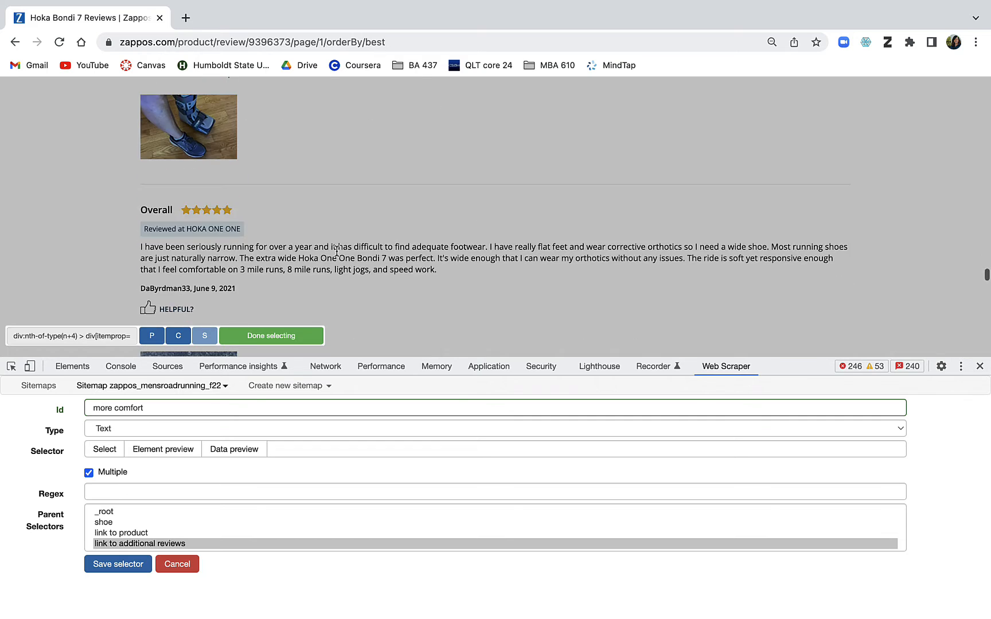
pyautogui.scroll(-10, 336, 252)
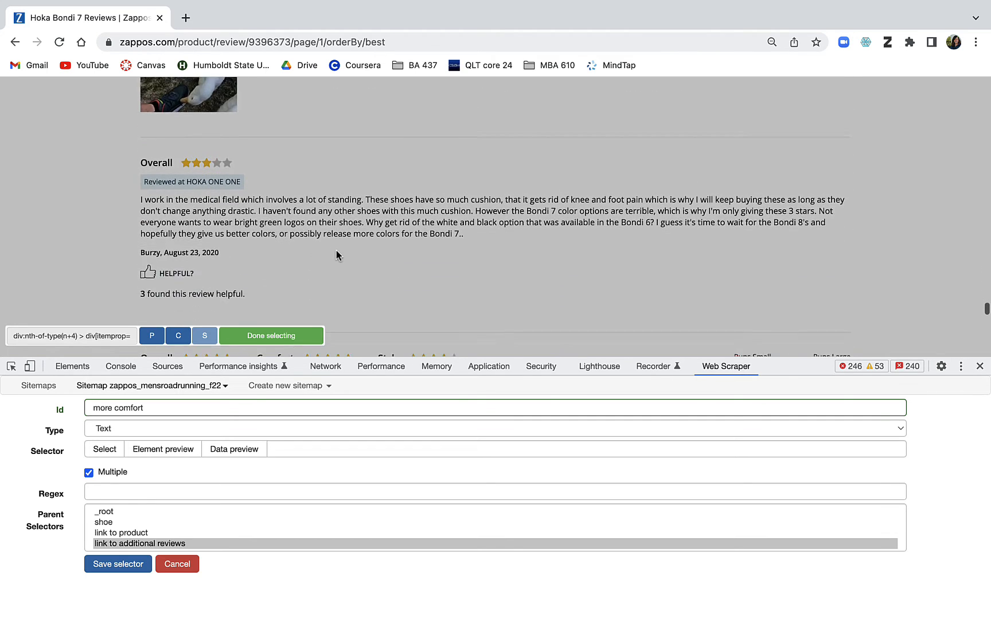
pyautogui.scroll(-5, 336, 255)
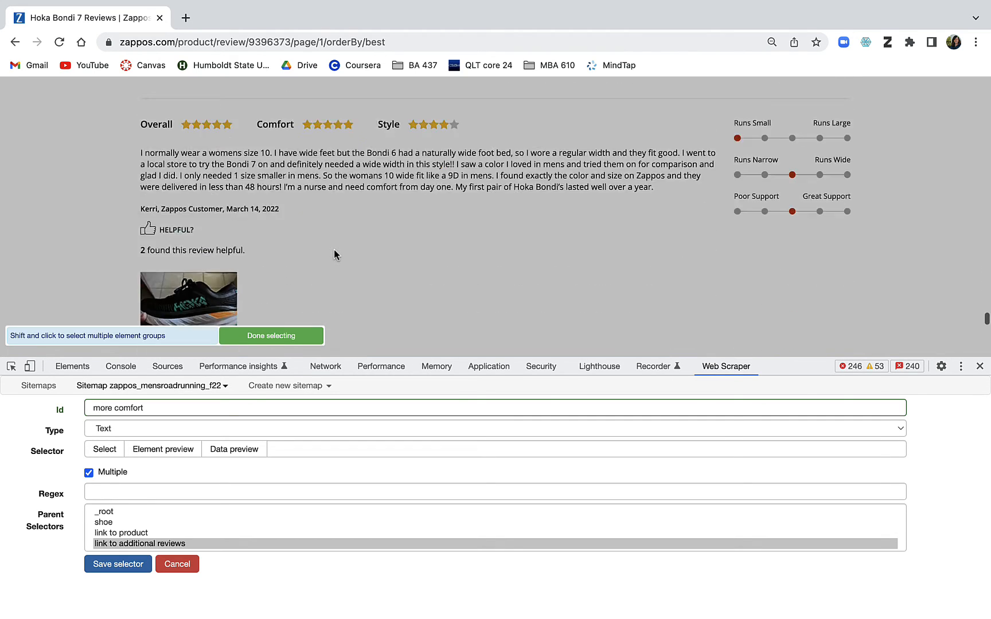
pyautogui.scroll(-3, 336, 255)
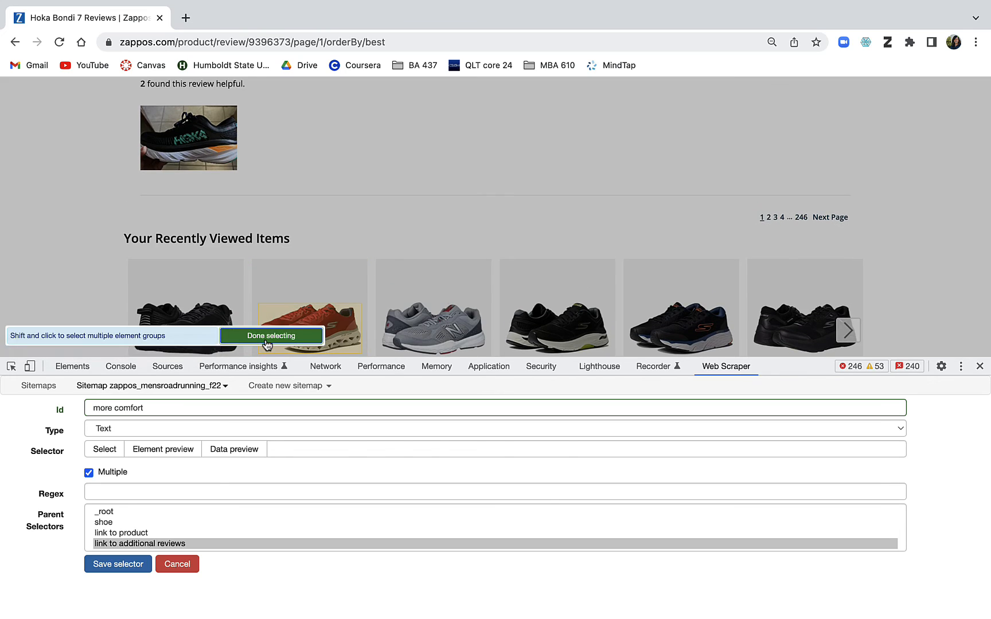
pyautogui.click(267, 342)
pyautogui.click(132, 565)
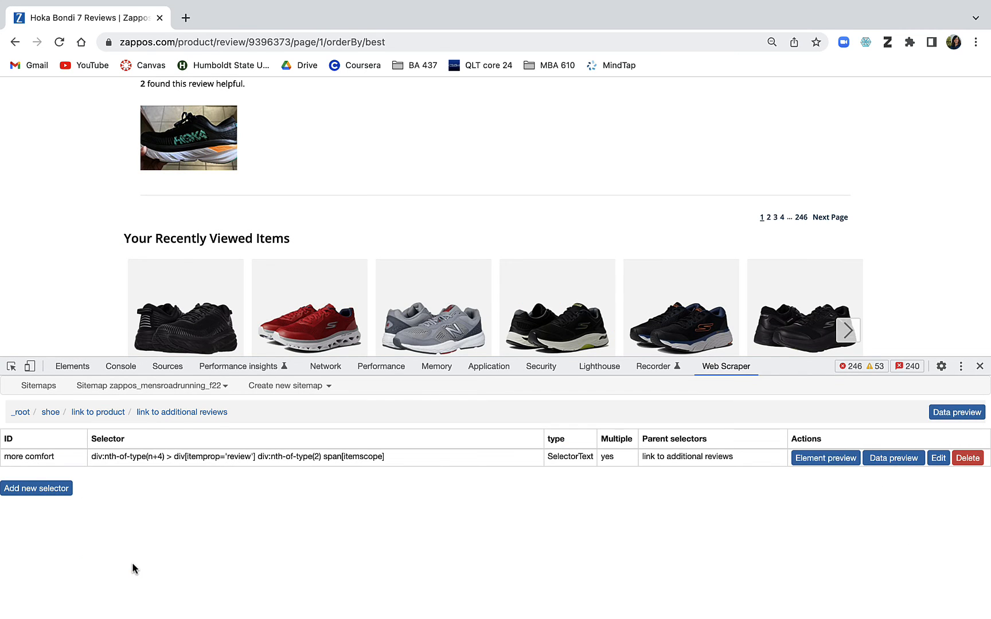
# - Start a new Text selector inside link to additional reviews with the ID more style and allow multiple matches
pyautogui.click(41, 489)
pyautogui.click(148, 407)
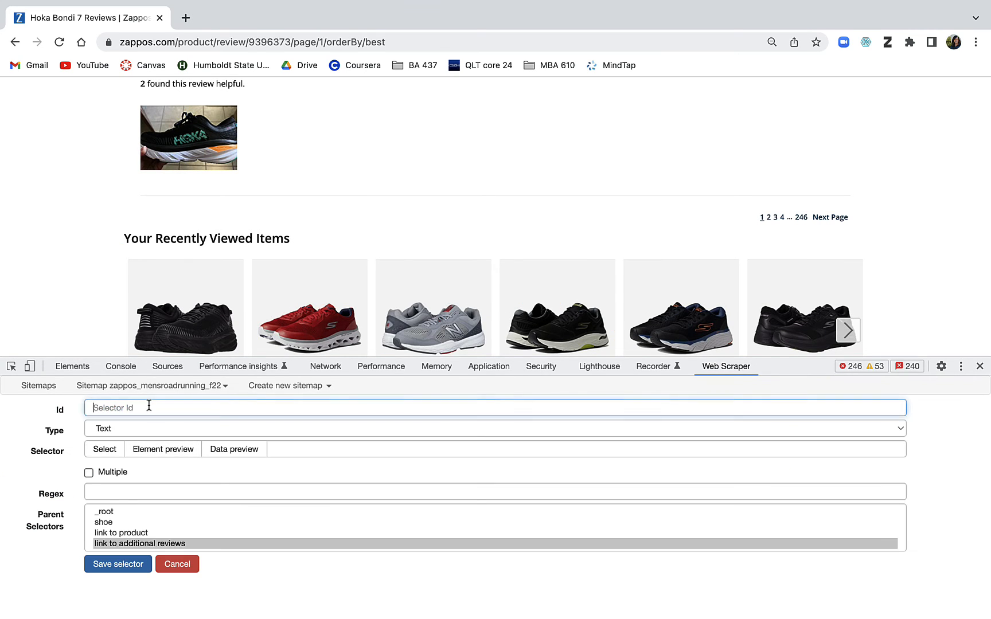
pyautogui.write('more style')
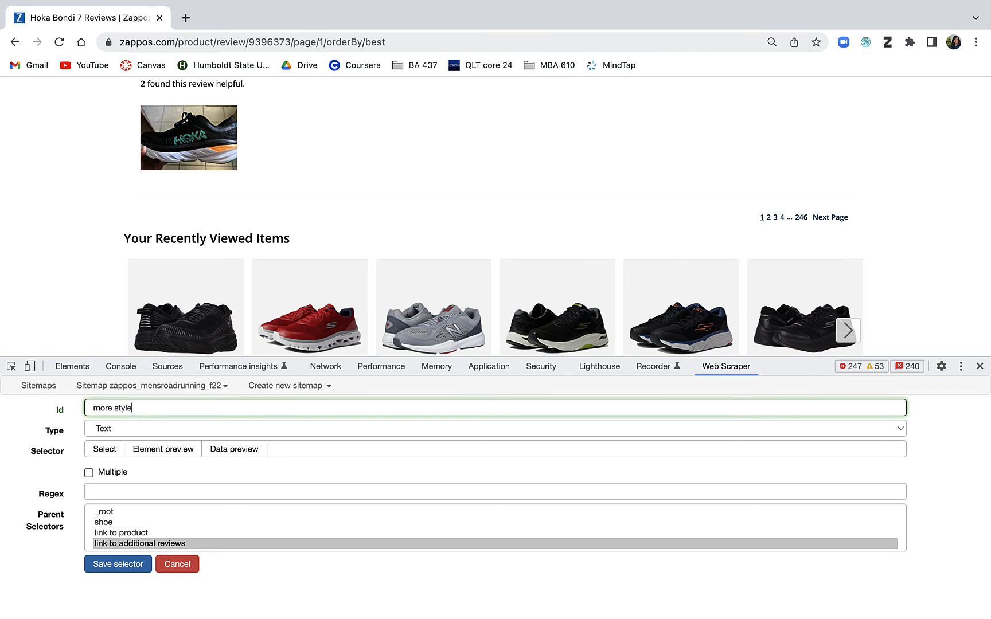
pyautogui.click(88, 472)
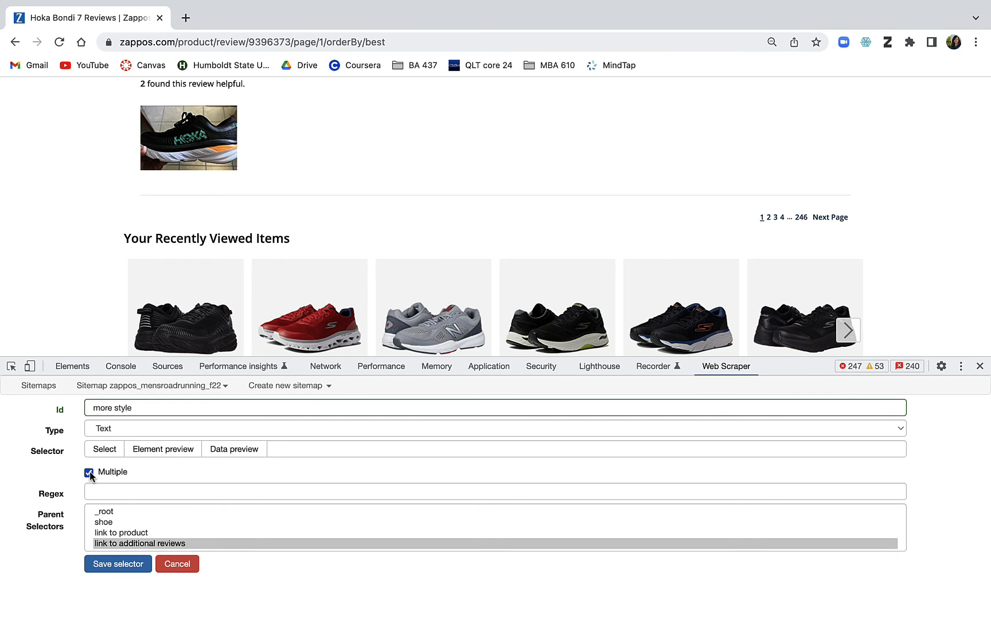
# - Pick the Style star ratings in several customer reviews as the more style selector's elements and save the selector
pyautogui.click(104, 450)
pyautogui.scroll(10, 411, 192)
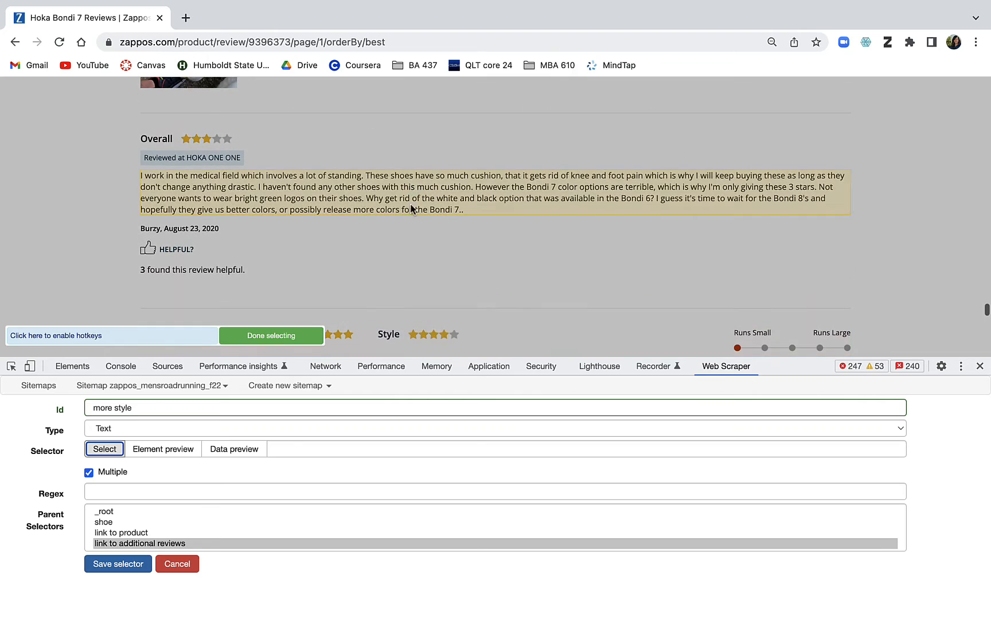
pyautogui.click(440, 337)
pyautogui.scroll(5, 477, 216)
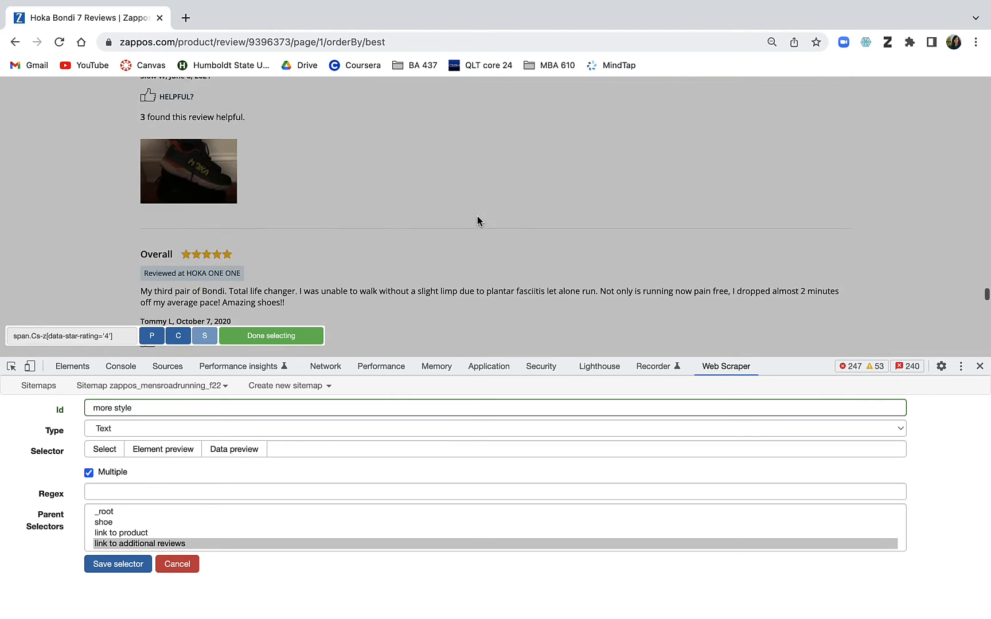
pyautogui.scroll(10, 477, 216)
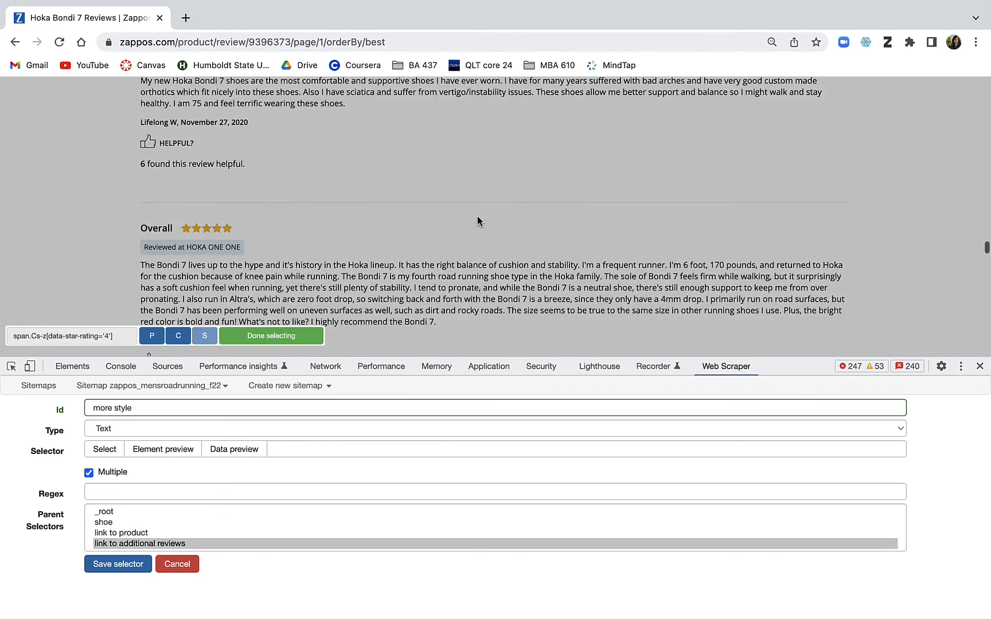
pyautogui.scroll(10, 477, 221)
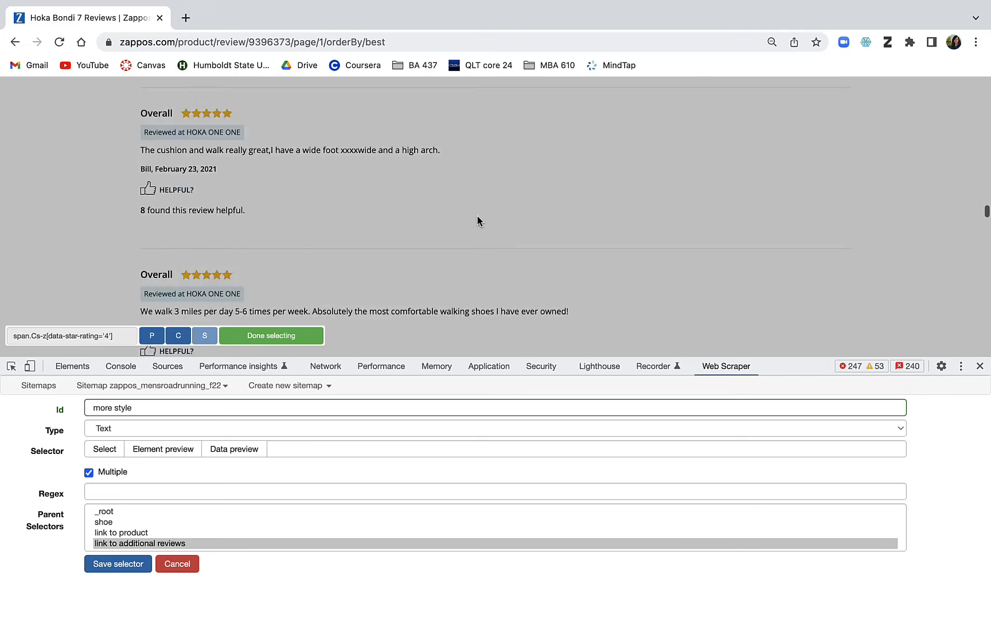
pyautogui.scroll(3, 477, 216)
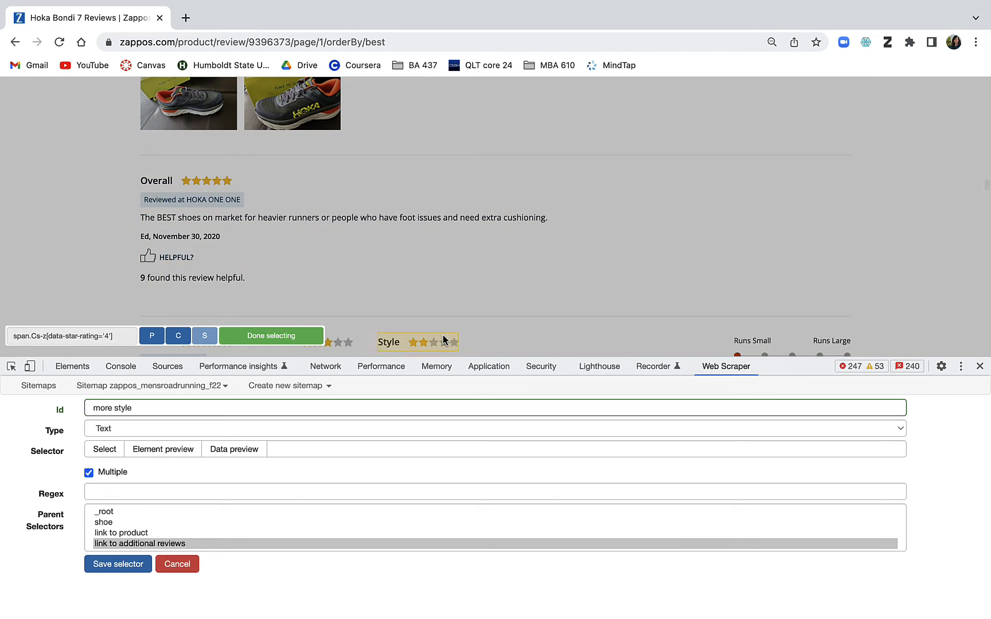
pyautogui.scroll(8, 520, 260)
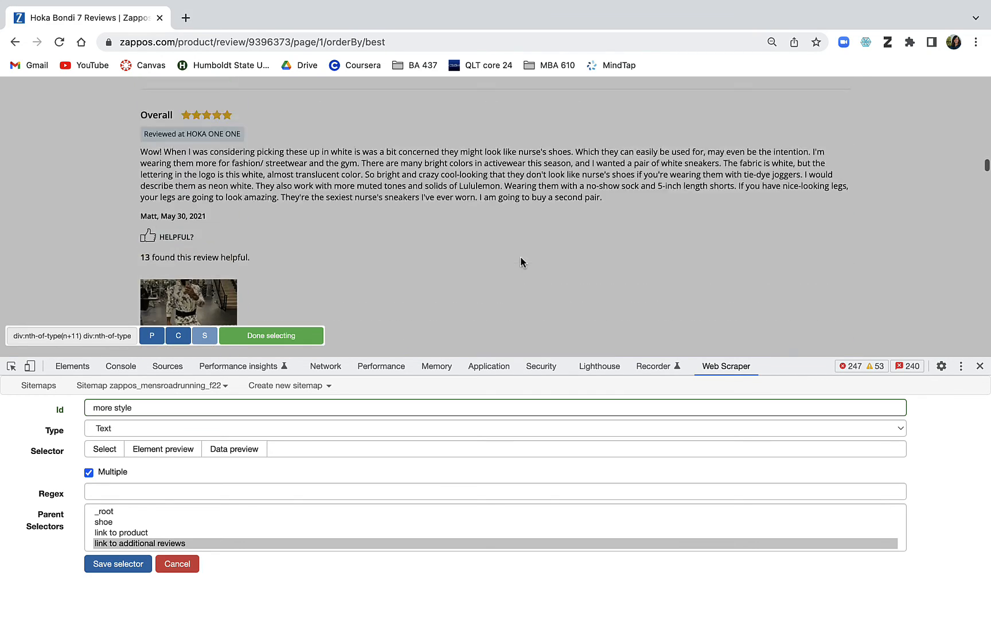
pyautogui.scroll(10, 520, 262)
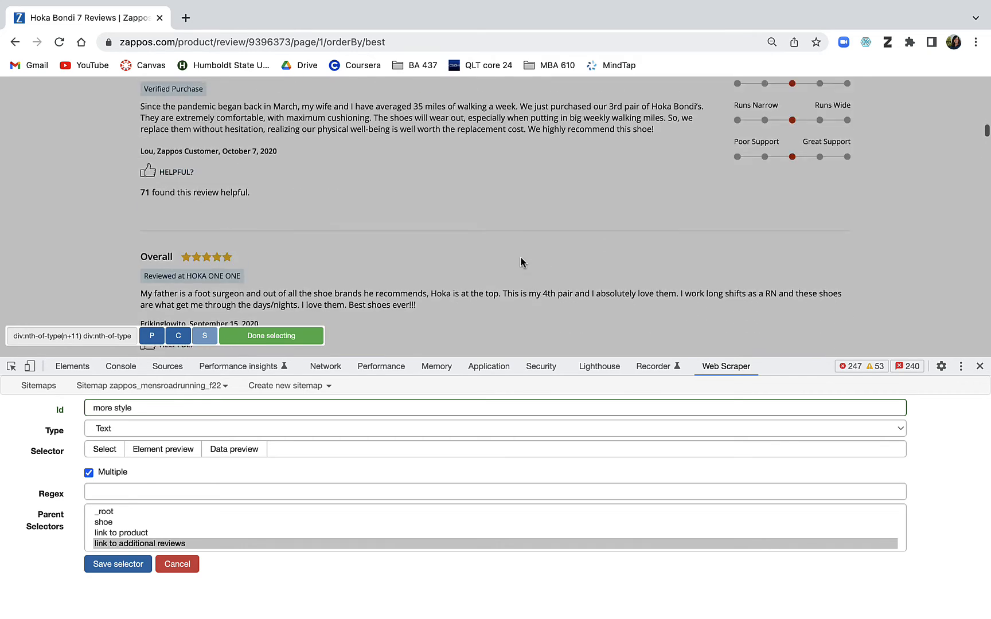
pyautogui.scroll(1, 520, 262)
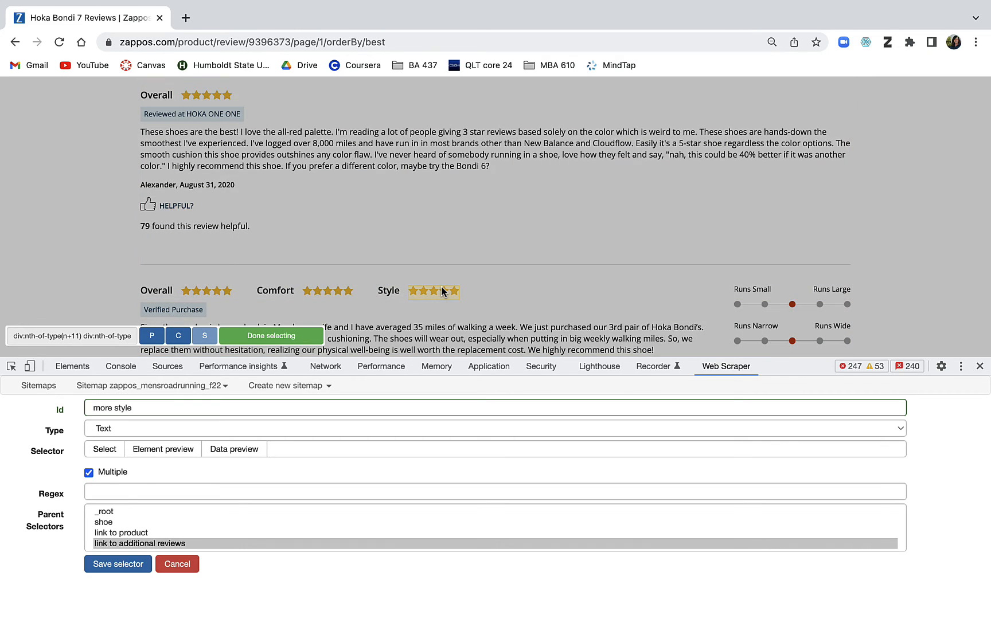
pyautogui.scroll(1, 447, 294)
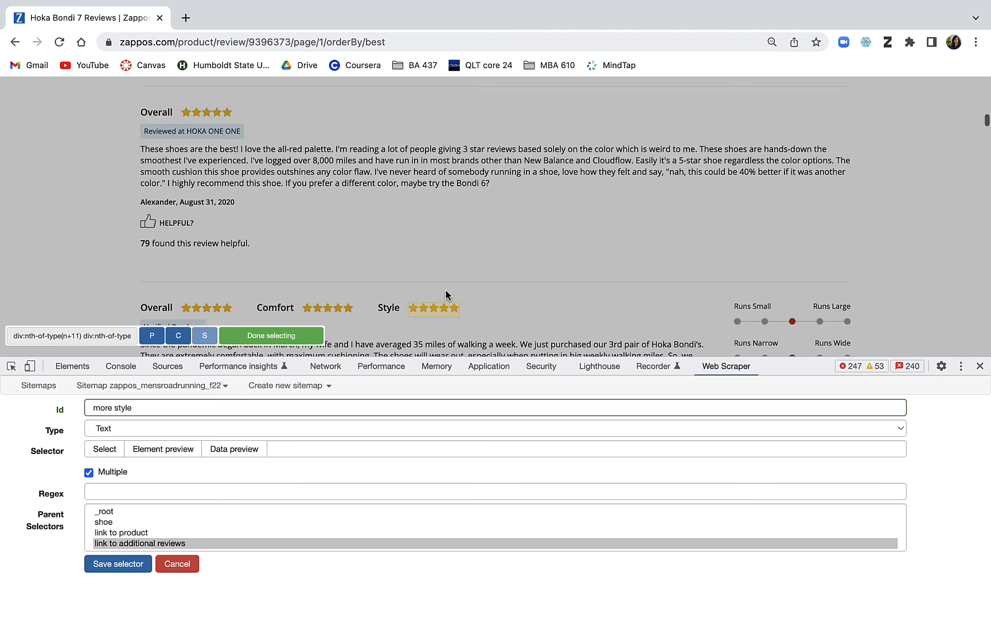
pyautogui.scroll(5, 446, 290)
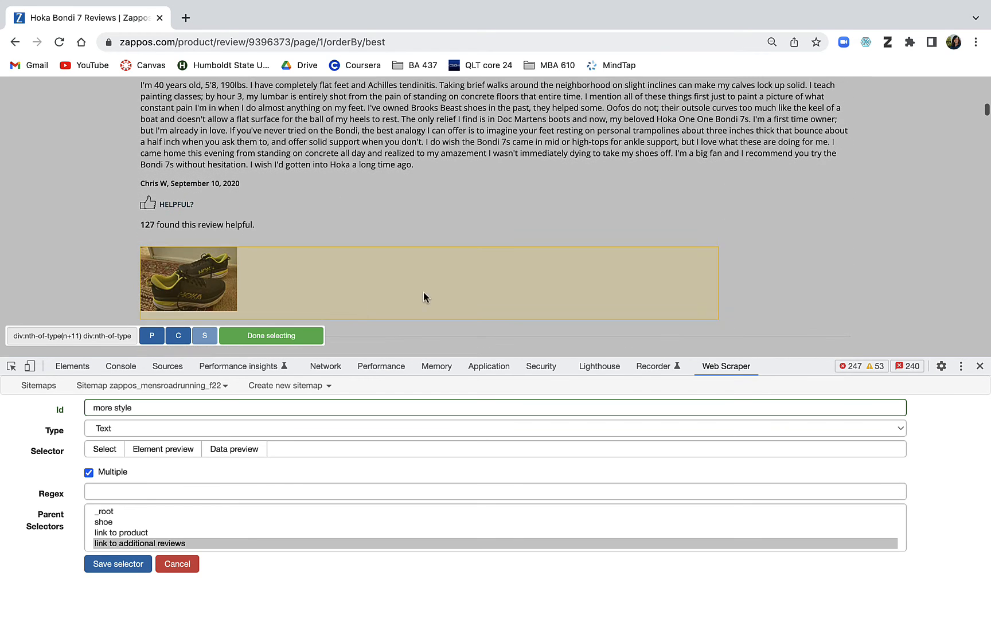
pyautogui.click(284, 337)
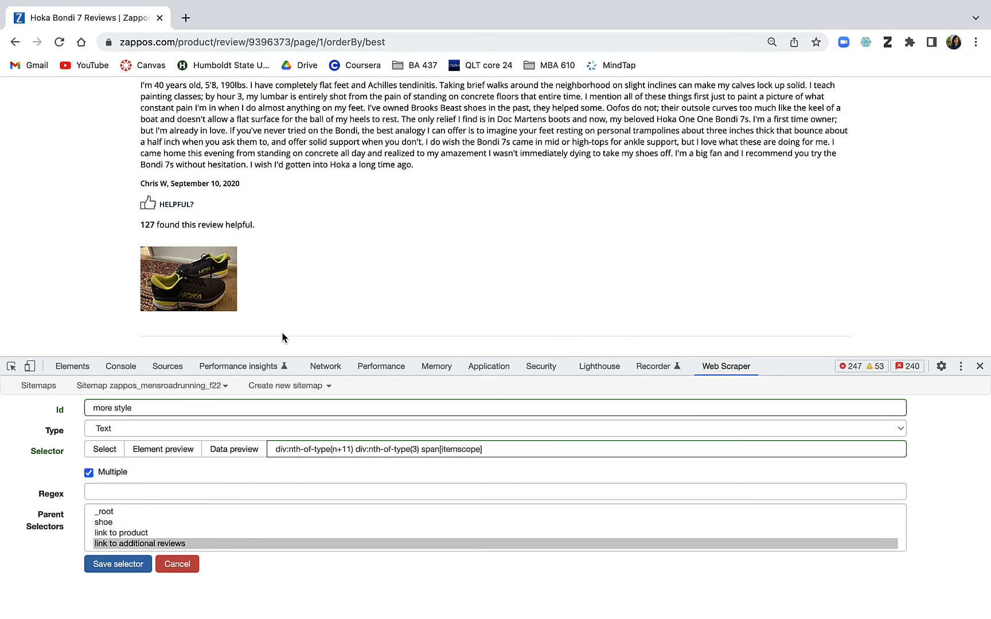
pyautogui.click(125, 565)
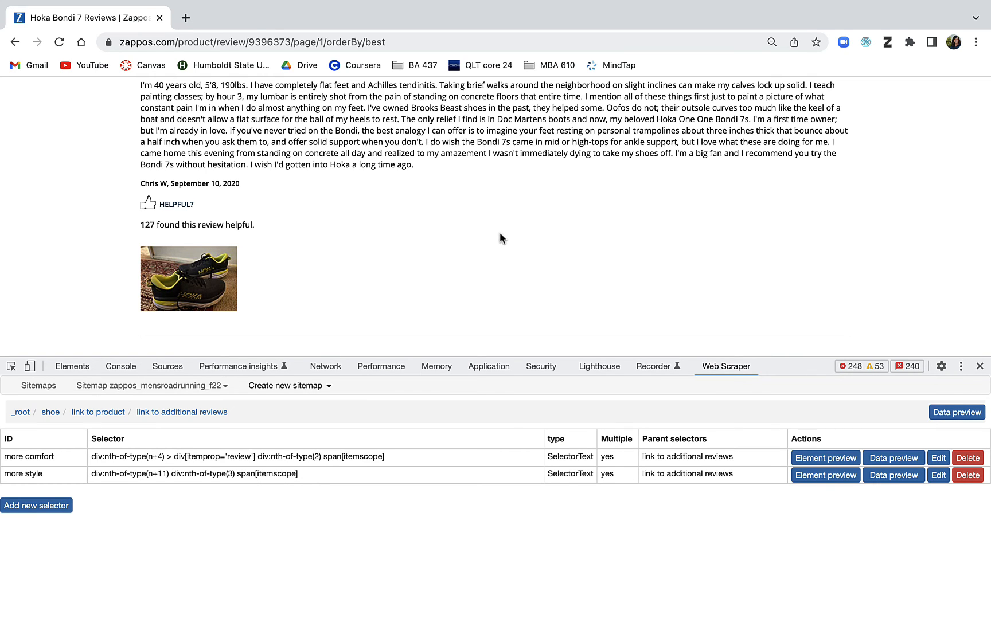
# - Examine the remaining Hoka Bondi 7 customer reviews down to the page links at the end of the list
pyautogui.scroll(-20, 499, 233)
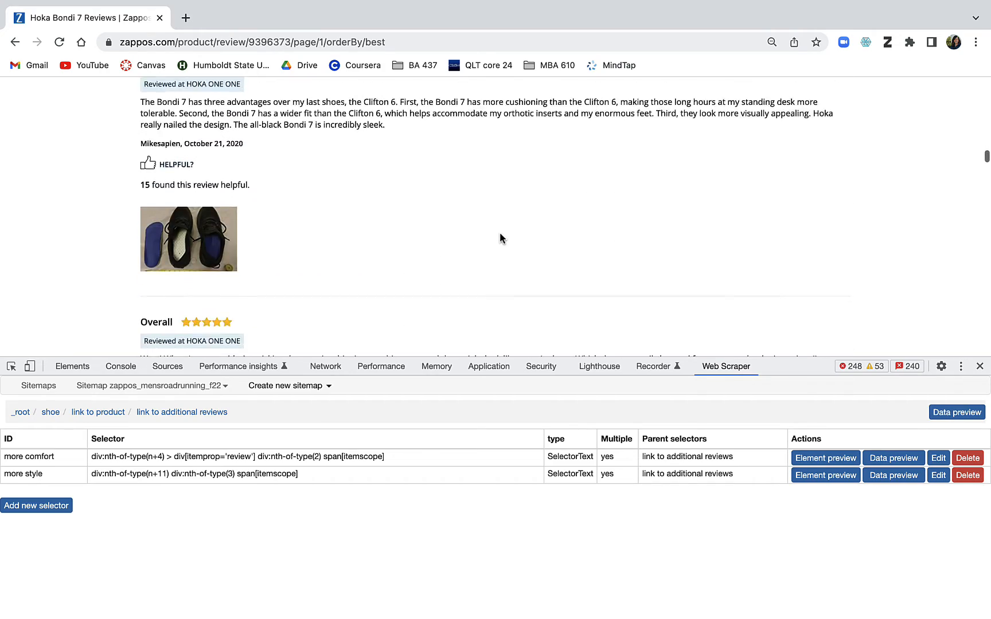
pyautogui.scroll(-15, 499, 238)
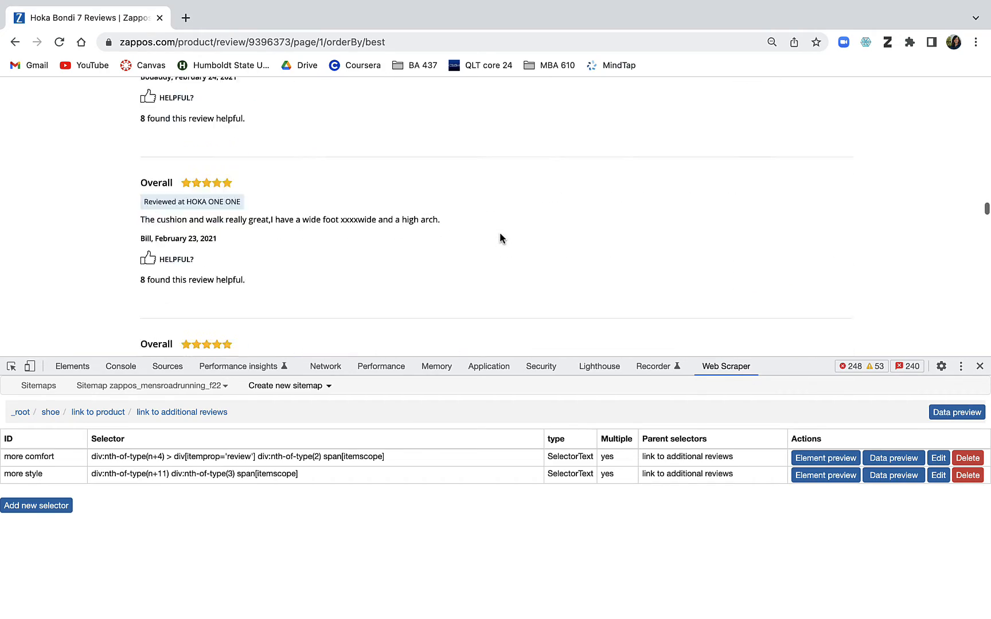
pyautogui.scroll(-15, 499, 238)
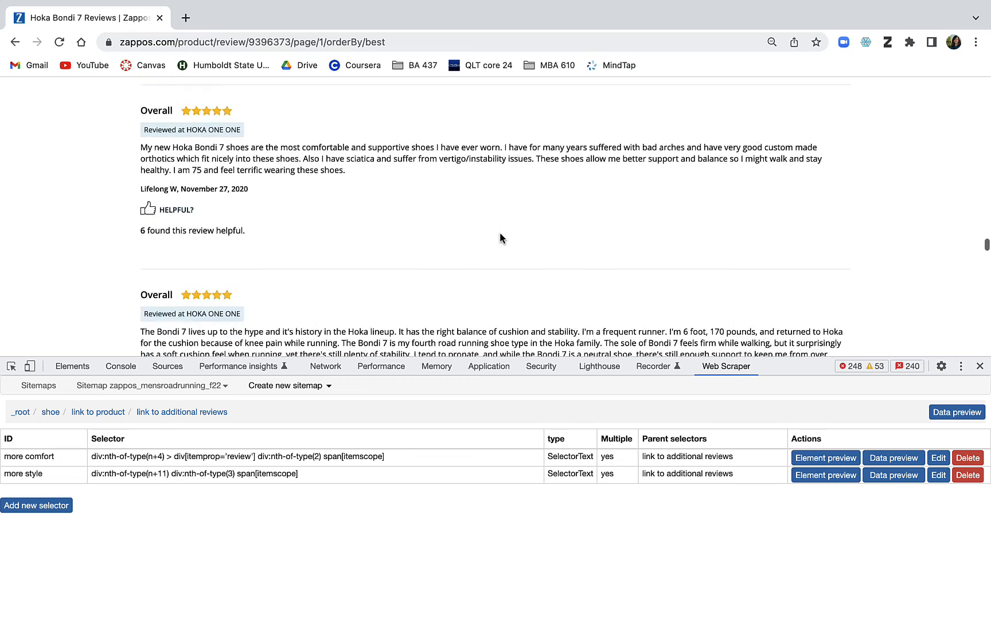
pyautogui.scroll(-15, 499, 238)
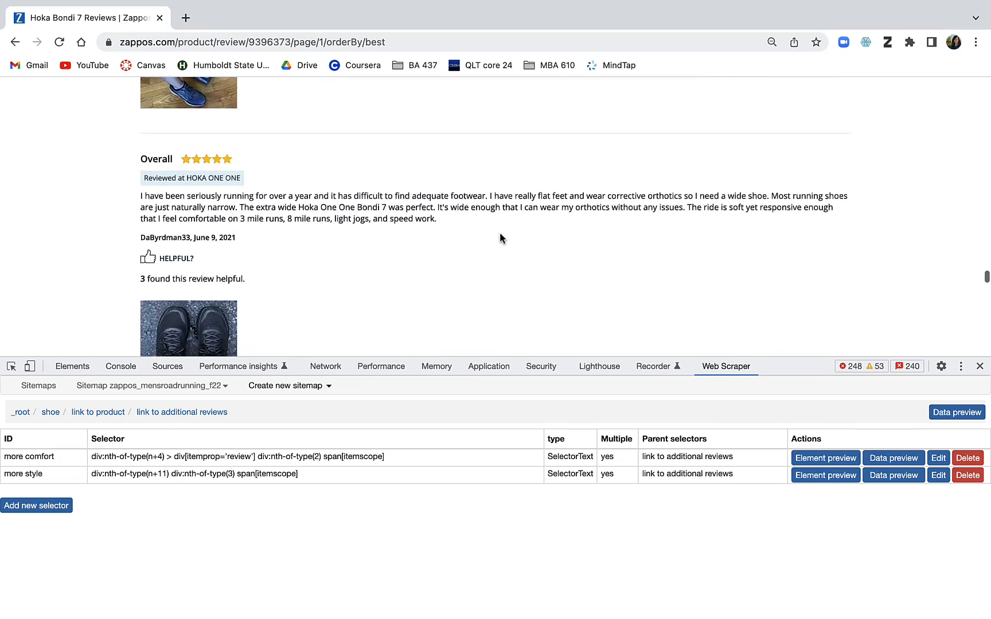
pyautogui.scroll(-15, 499, 239)
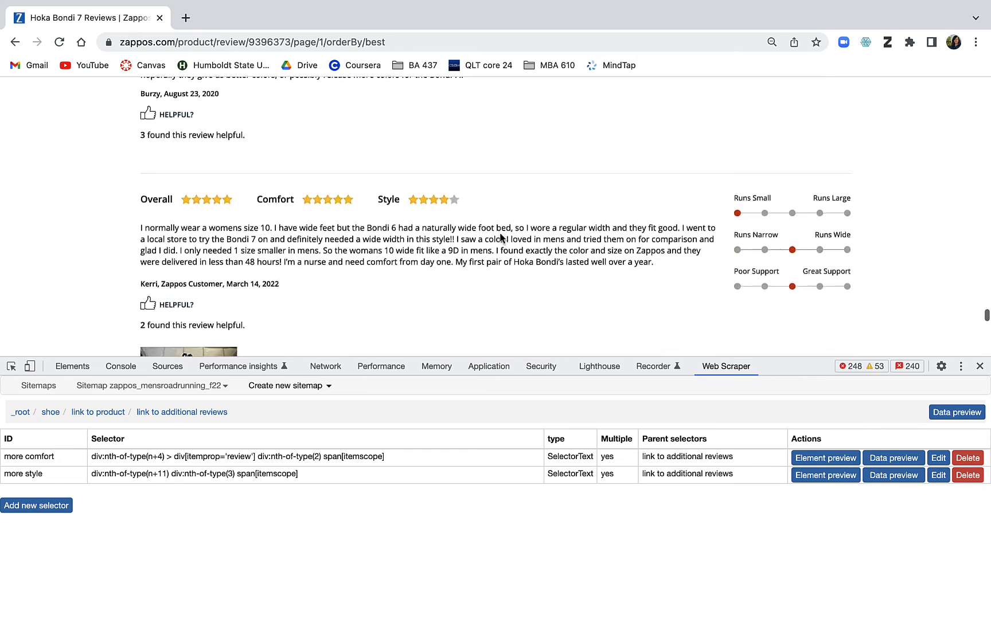
pyautogui.scroll(-10, 499, 238)
pyautogui.scroll(2, 499, 240)
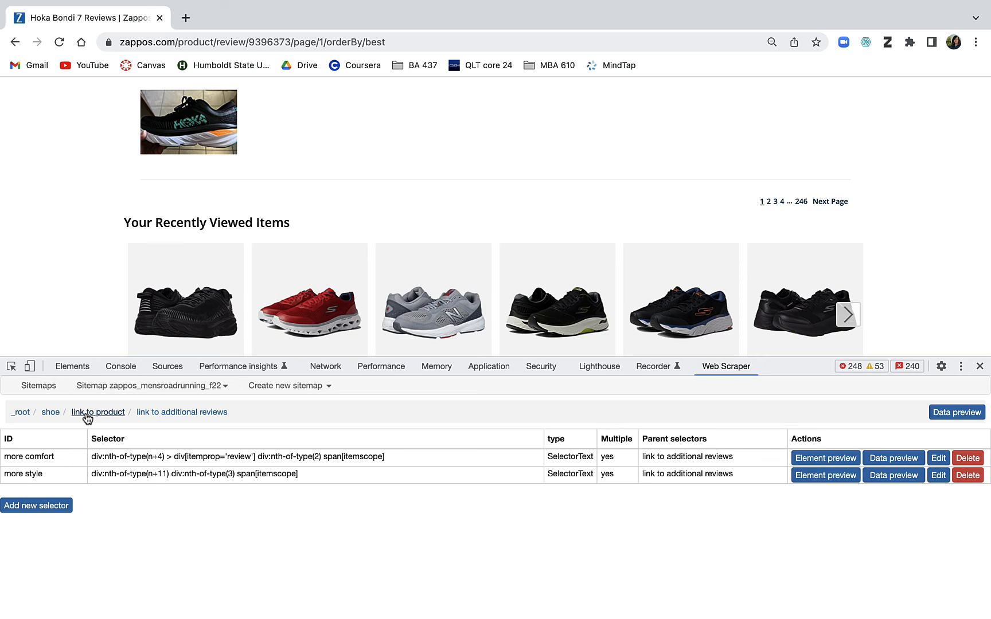
# - Show the sitemap's selector graph and expand _root, shoe, link to product and link to additional reviews to review the full hierarchy
pyautogui.click(169, 393)
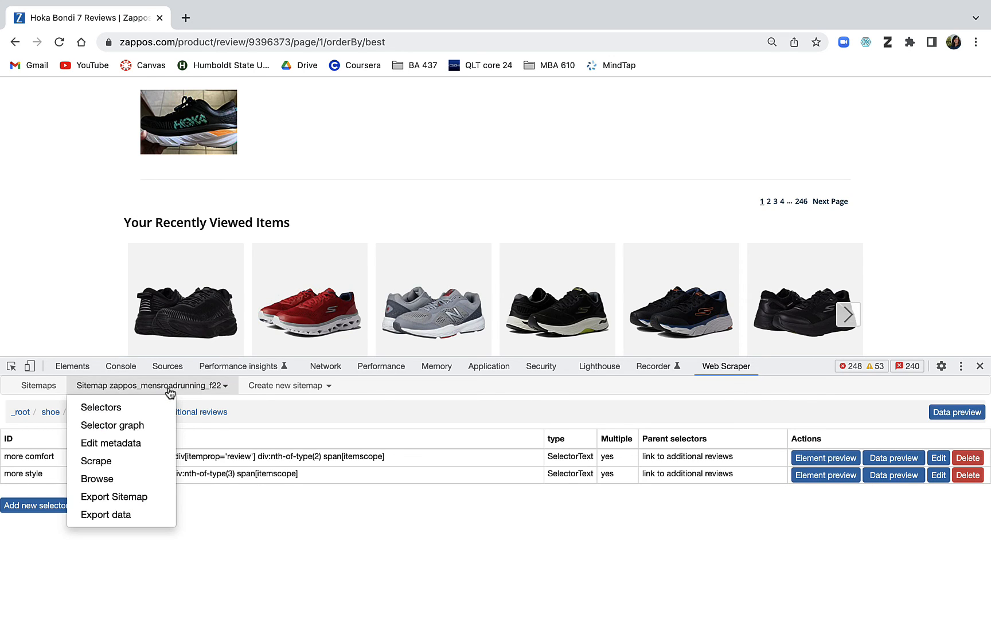
pyautogui.click(121, 427)
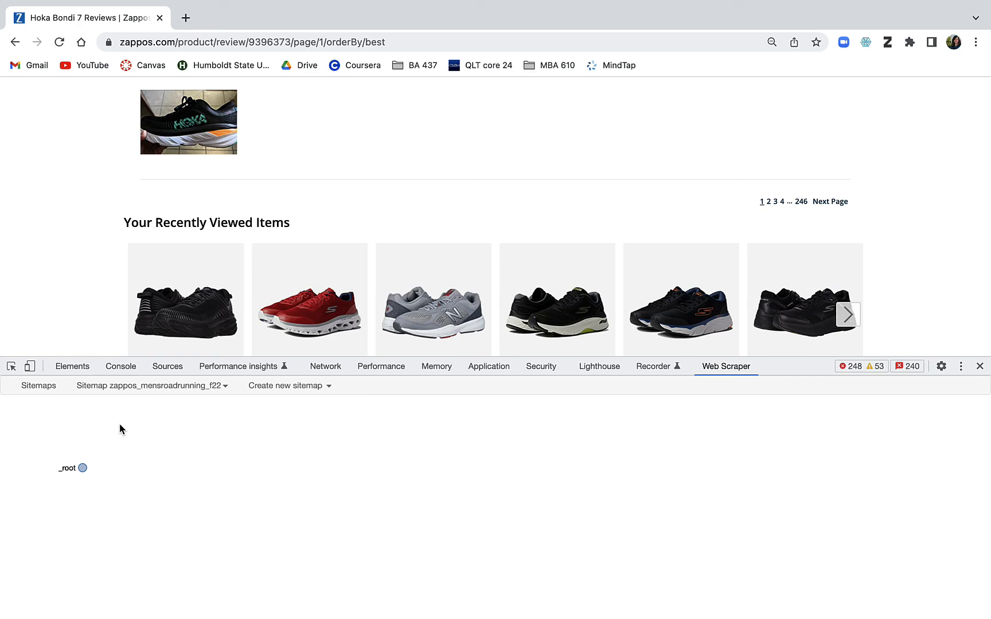
pyautogui.click(82, 468)
pyautogui.click(152, 469)
pyautogui.click(220, 468)
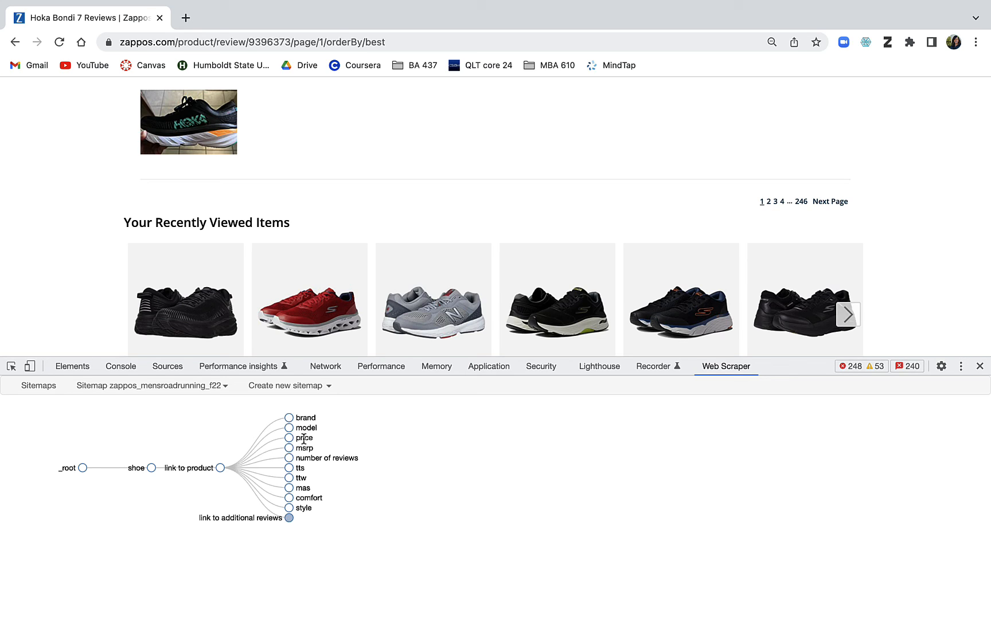
pyautogui.click(290, 517)
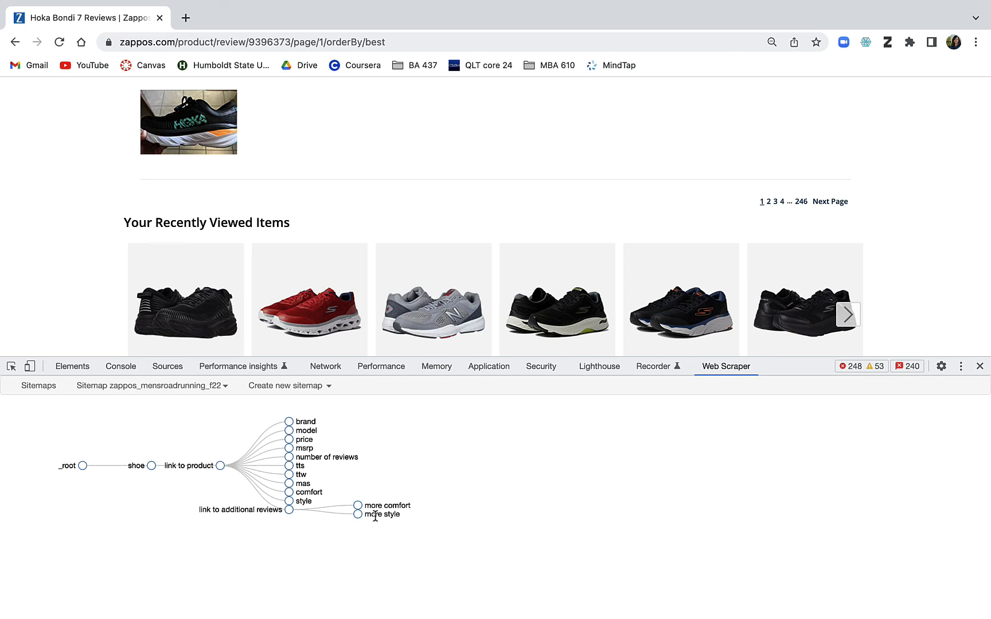
# - Start scraping the zappos_mensroadrunning_f22 sitemap with a 2000 ms request interval and a 2000 ms page load delay
pyautogui.click(210, 391)
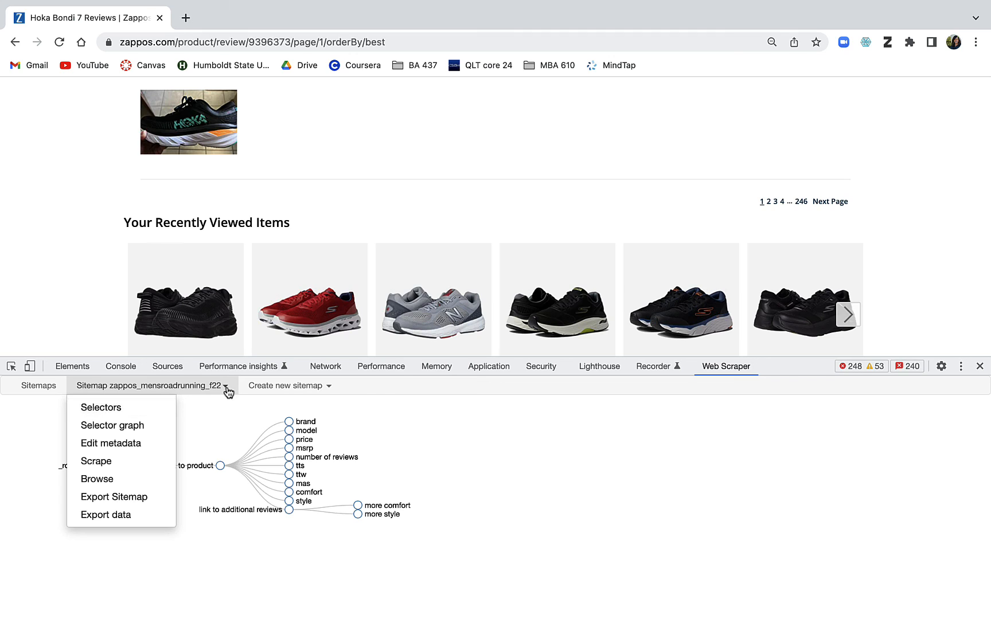
pyautogui.click(97, 462)
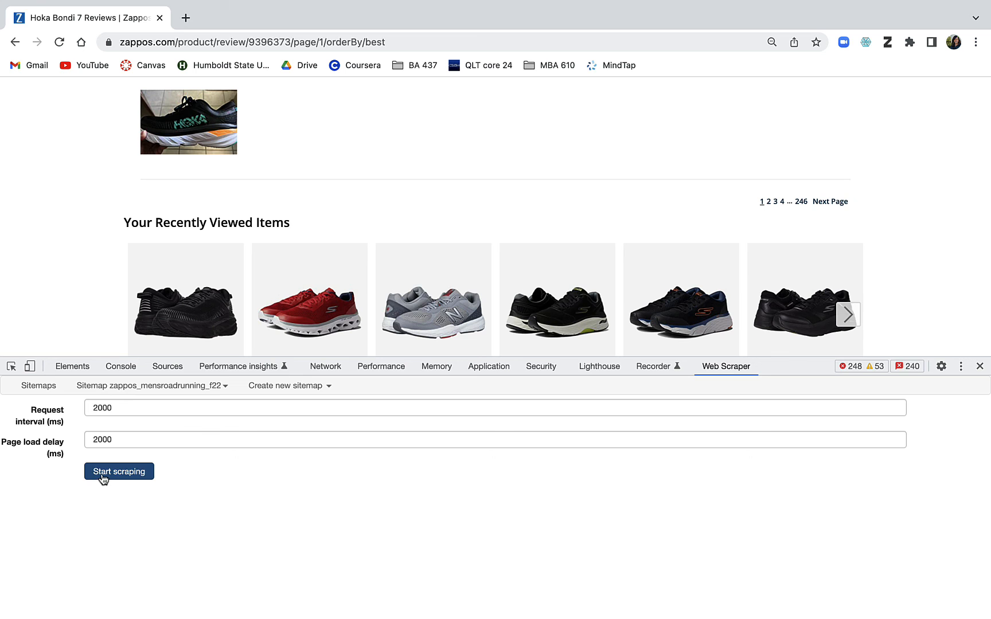
pyautogui.click(102, 477)
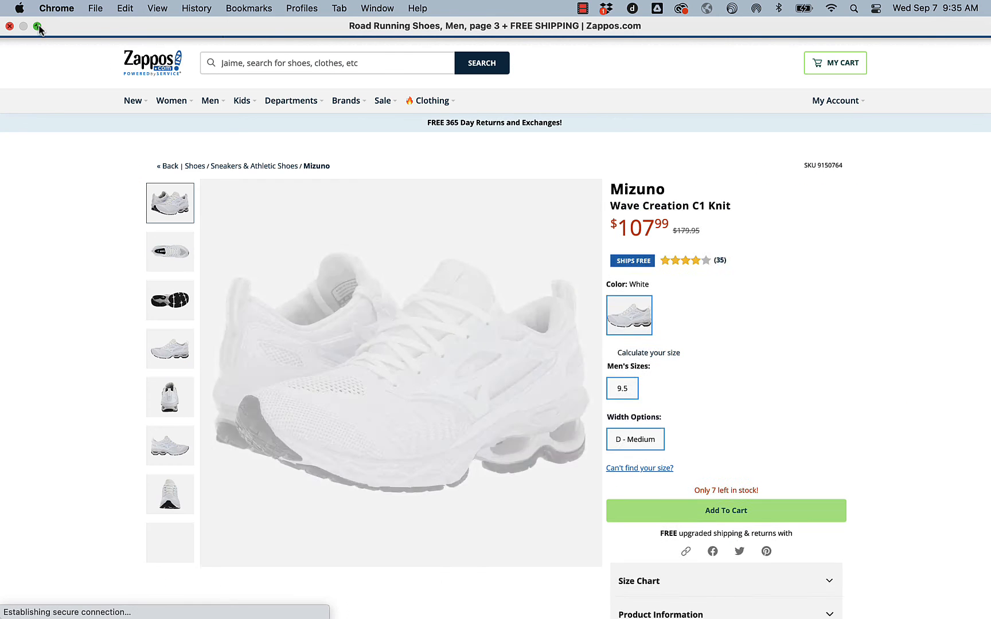
# - Take the scraping window out of full screen, return to the main Chrome window and refresh the sitemap's scraped data
pyautogui.click(38, 26)
pyautogui.moveTo(120, 614)
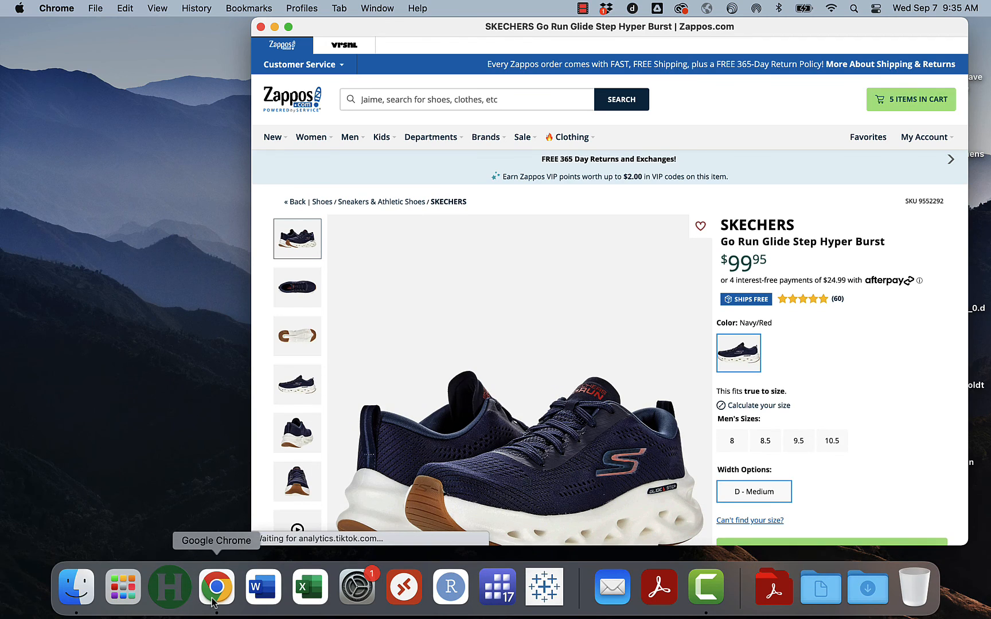
pyautogui.click(214, 584)
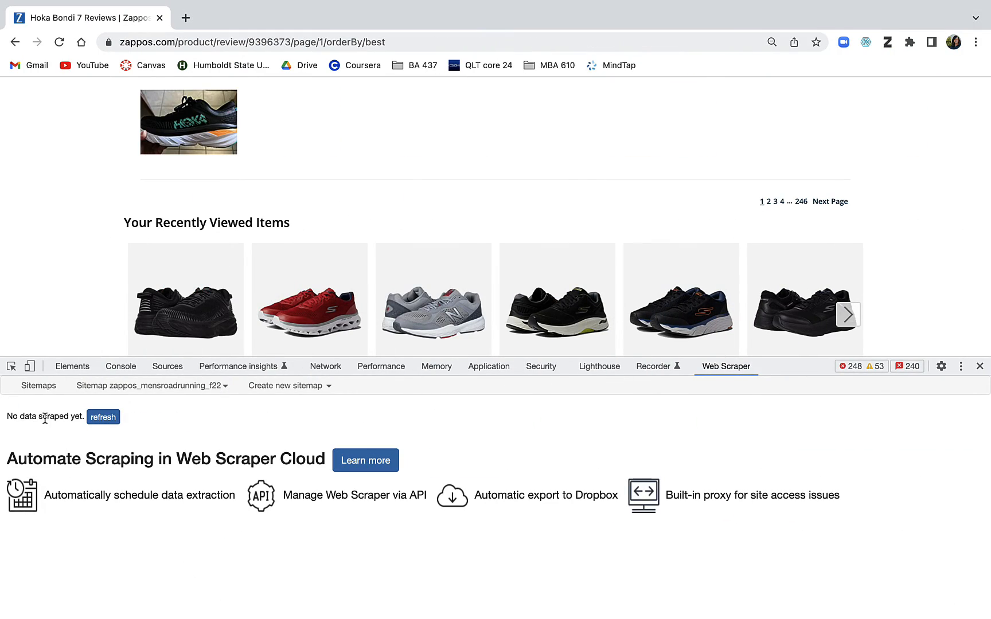
pyautogui.click(103, 419)
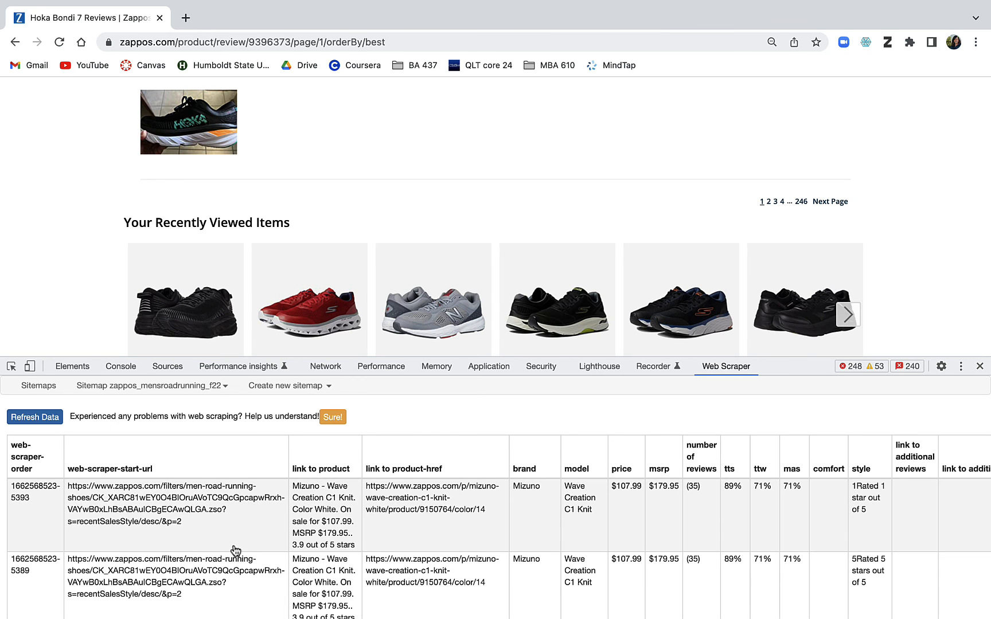
# - Examine the scraped data table across all columns, including comfort, style, link to additional reviews, more comfort and more style
pyautogui.scroll(-3, 235, 551)
pyautogui.scroll(5, 235, 550)
pyautogui.hscroll(8, 791, 502)
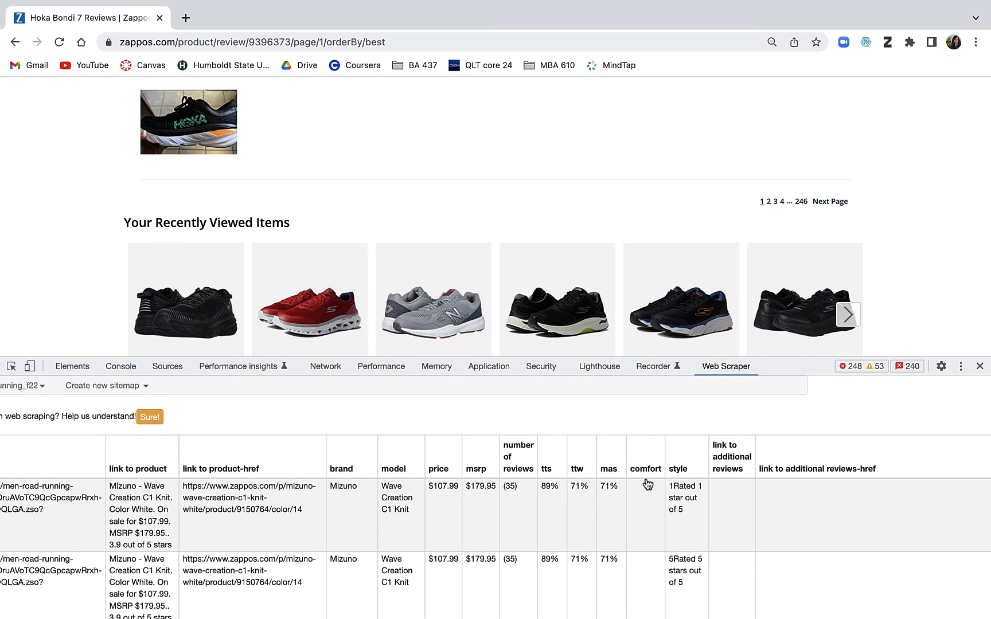
pyautogui.scroll(-5, 648, 534)
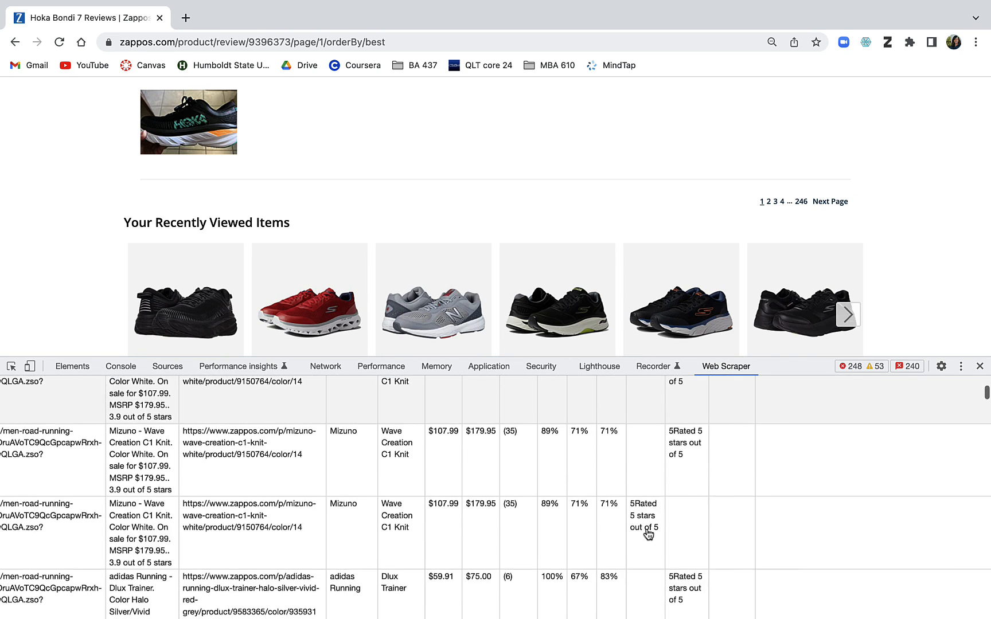
pyautogui.scroll(5, 648, 535)
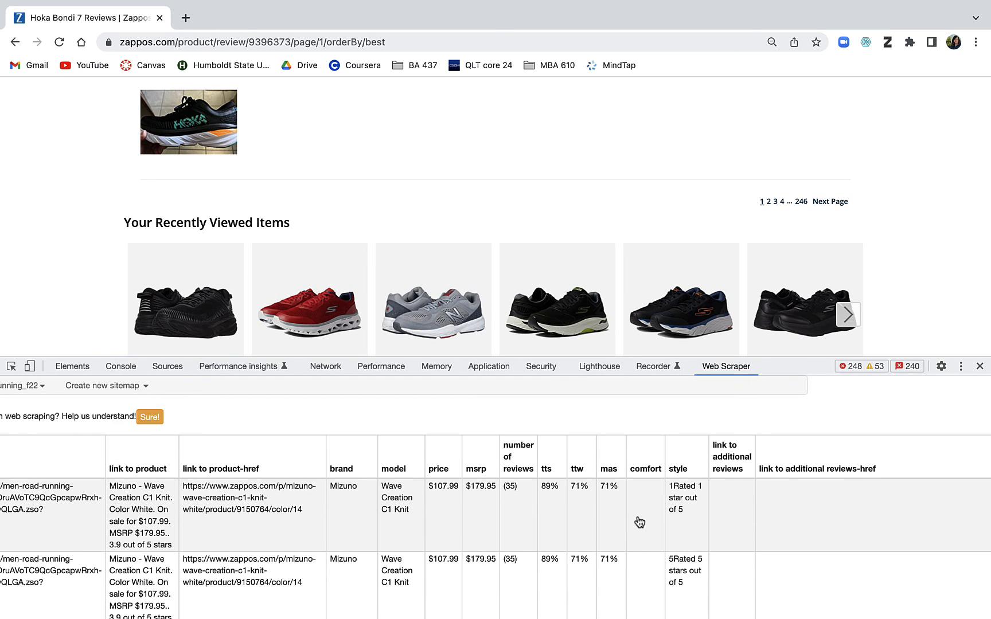
pyautogui.scroll(-2, 638, 519)
pyautogui.hscroll(4, 811, 504)
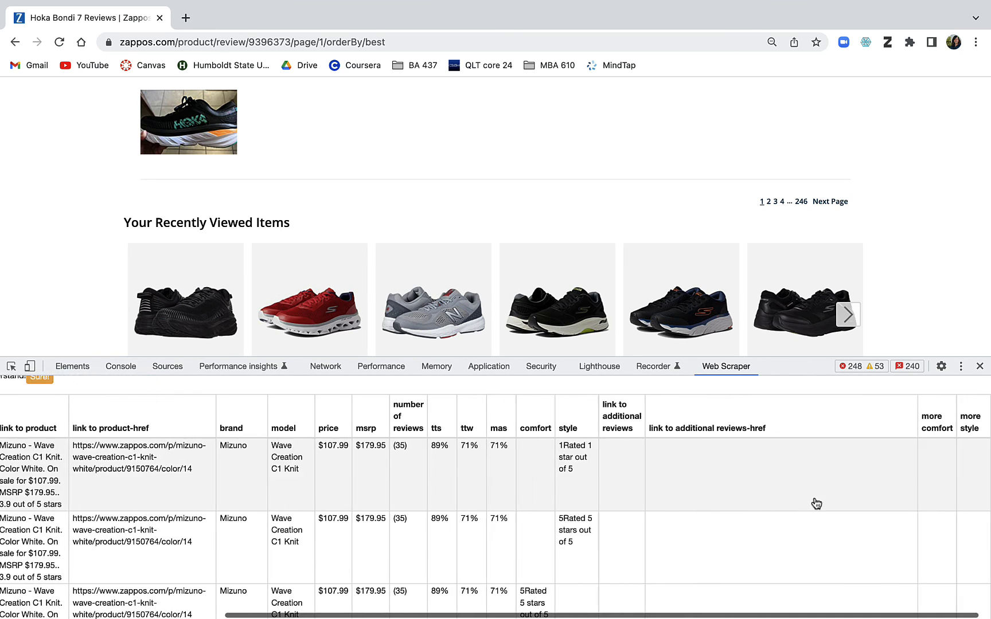
pyautogui.hscroll(-2, 748, 523)
pyautogui.scroll(-10, 748, 523)
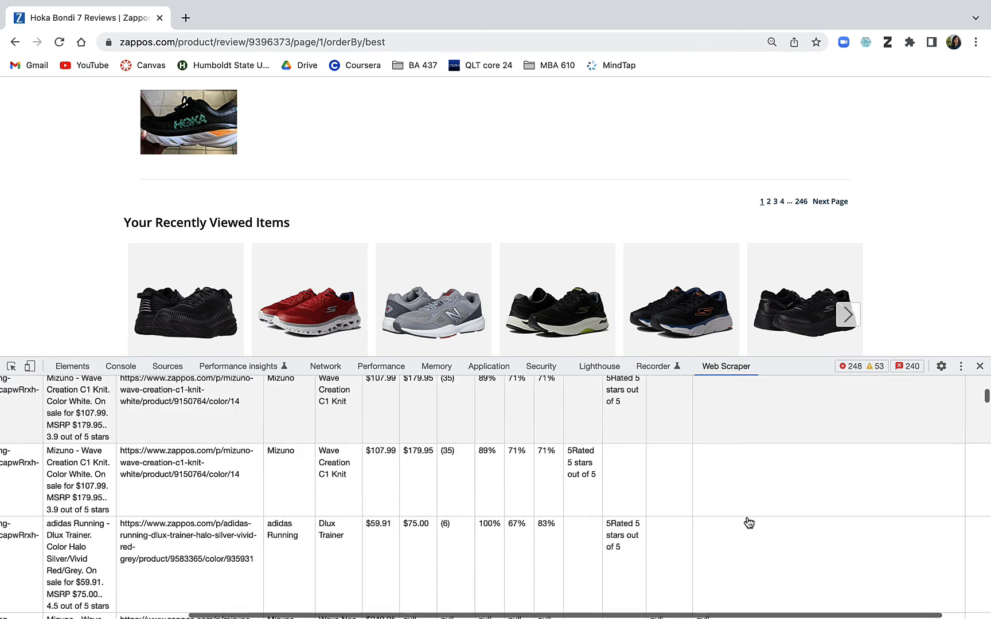
pyautogui.scroll(15, 748, 523)
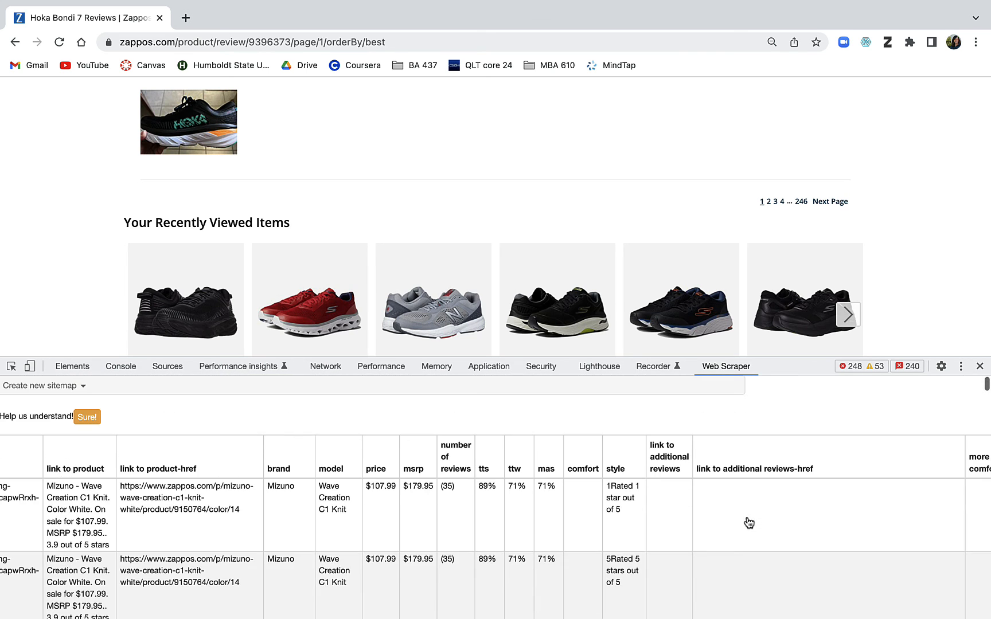
pyautogui.hscroll(-5, 748, 523)
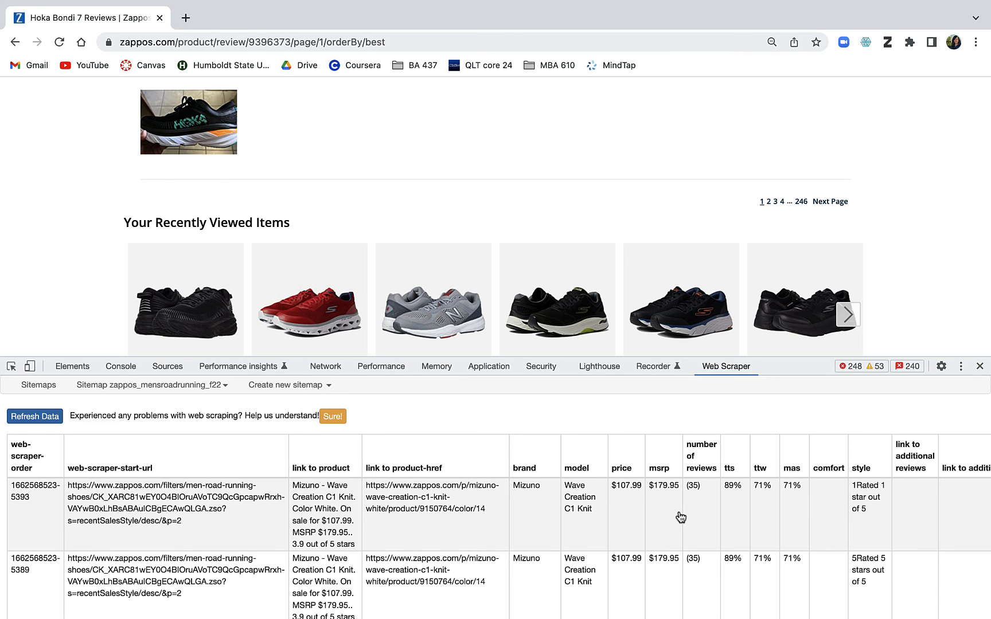
# - Compare the scraped rows of the Mizuno, adidas Running and SKECHERS shoes for null values in the price, review and link columns
pyautogui.scroll(-10, 680, 517)
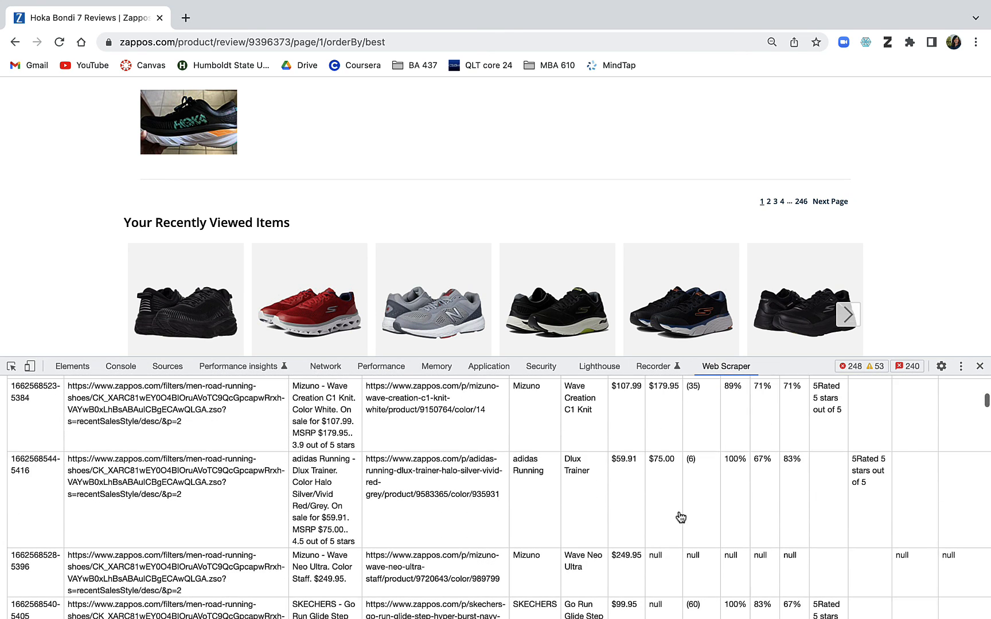
pyautogui.scroll(-3, 681, 518)
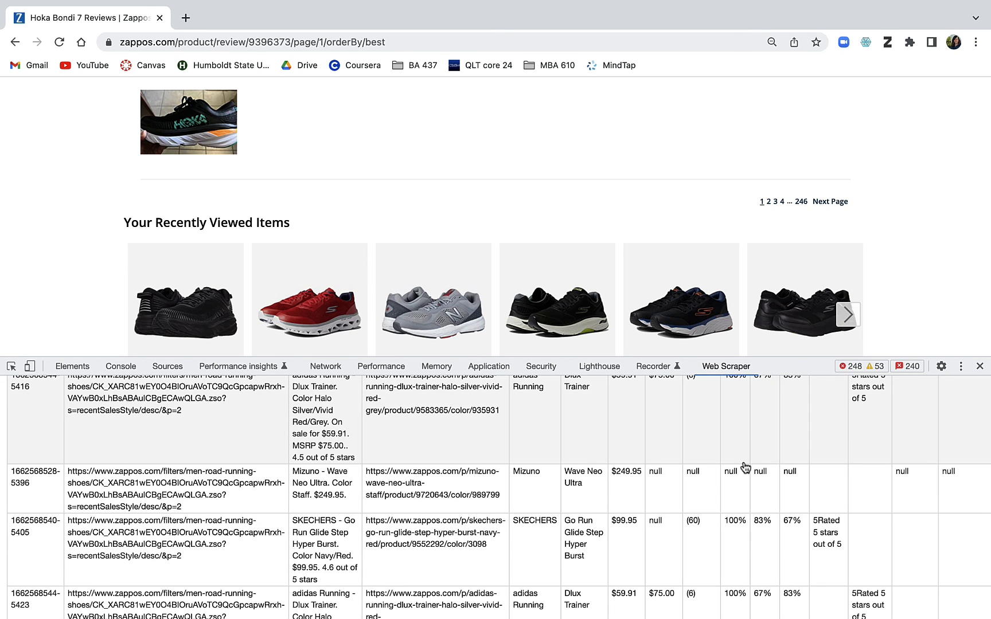
pyautogui.scroll(1, 744, 467)
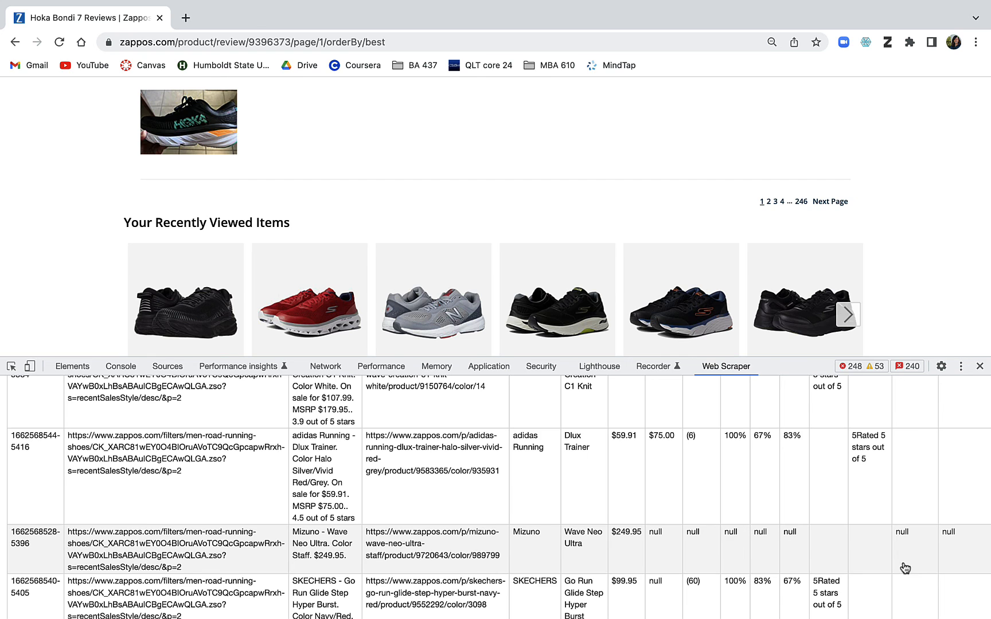
pyautogui.hscroll(5, 904, 567)
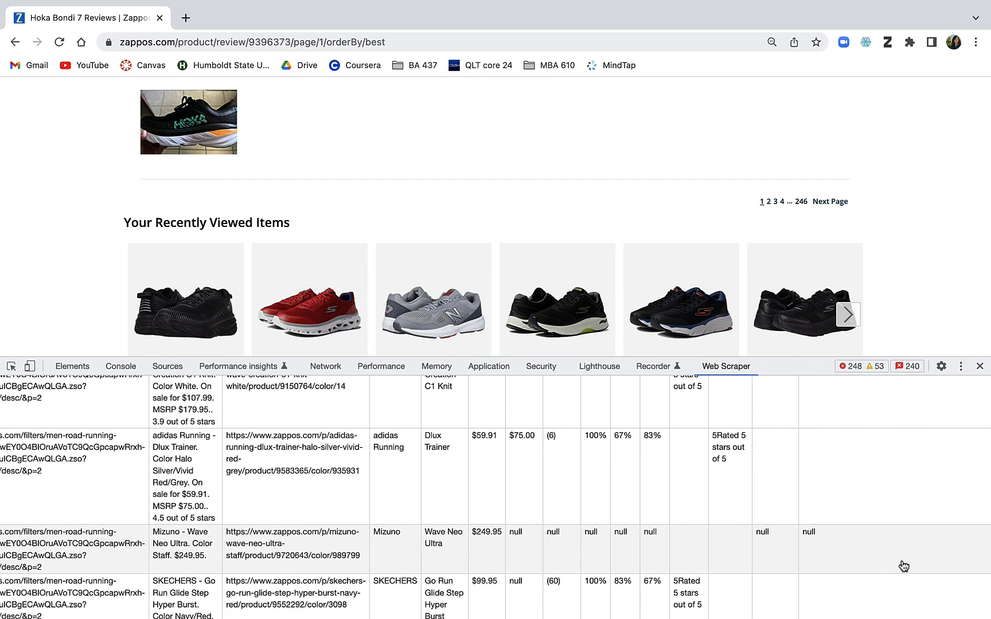
pyautogui.hscroll(-5, 904, 566)
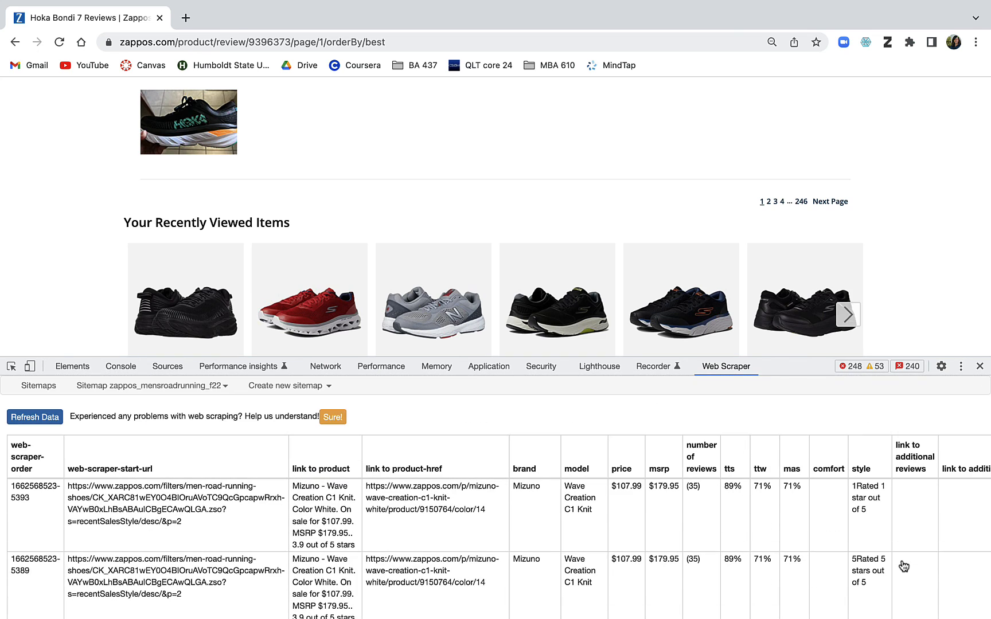
pyautogui.moveTo(685, 6)
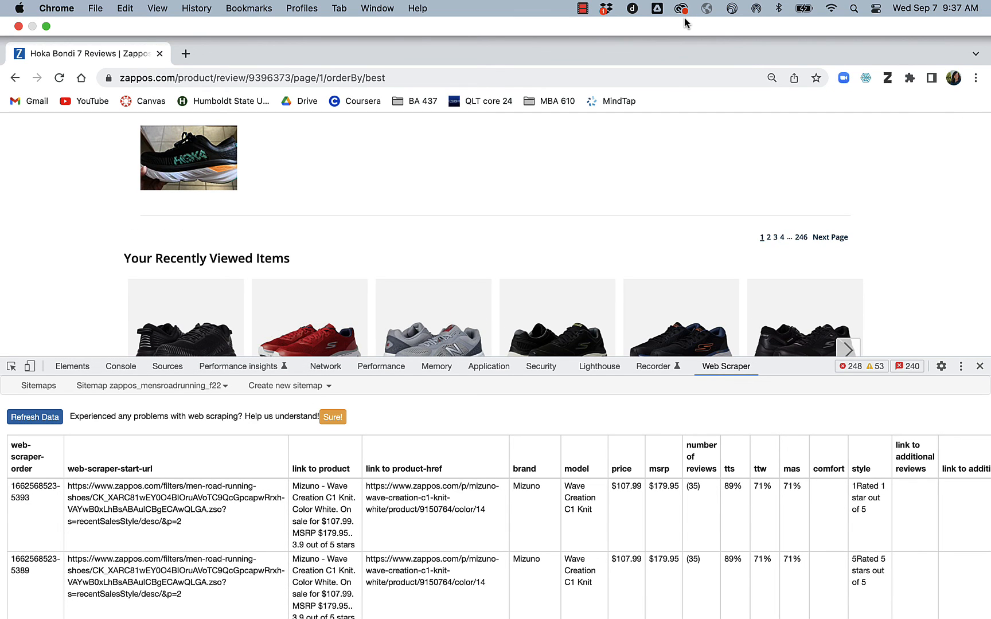
pyautogui.click(582, 8)
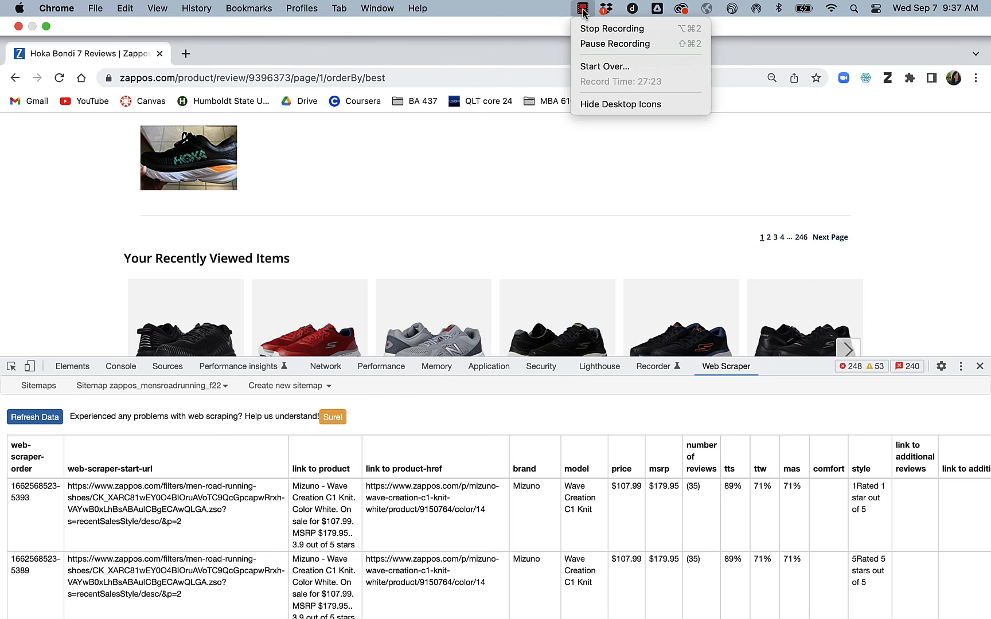